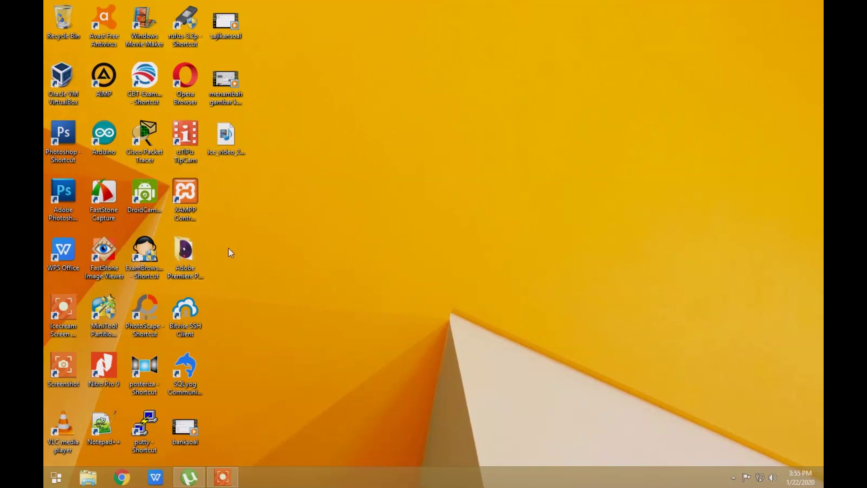
Launch VirtualBox and begin a new VM named 'mikrotik' of type Other
double_click(63, 81)
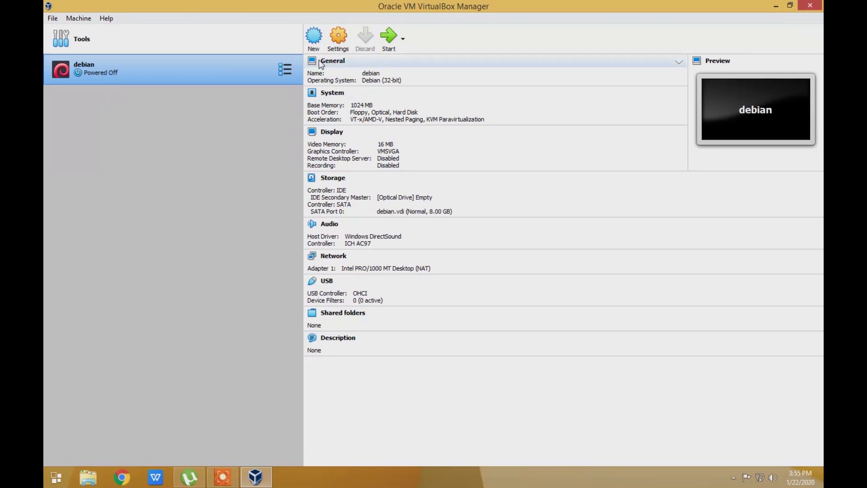
click(313, 36)
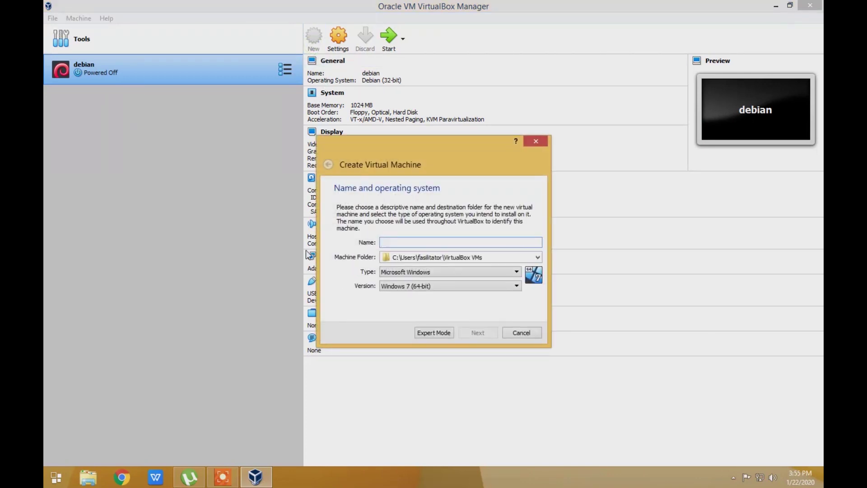
drag(470, 143, 376, 137)
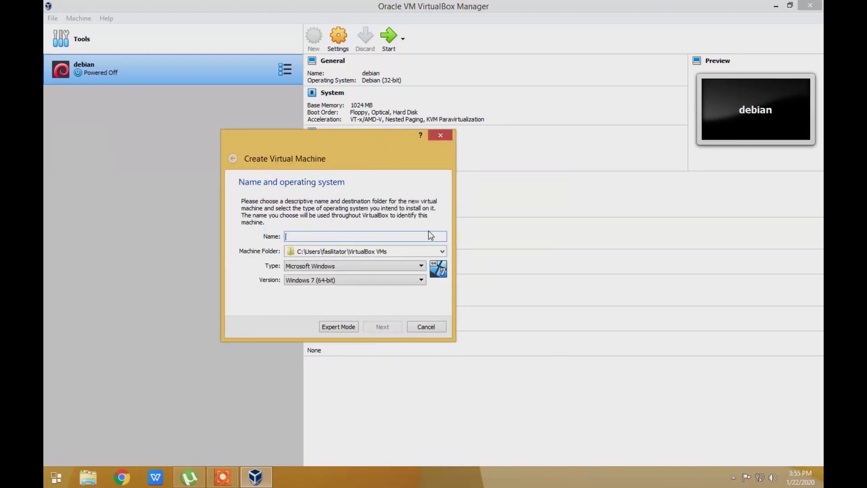
click(433, 326)
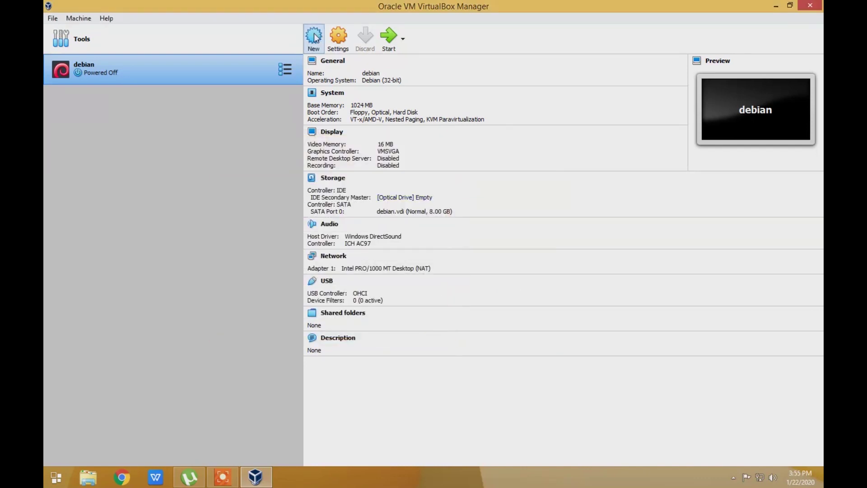
click(318, 39)
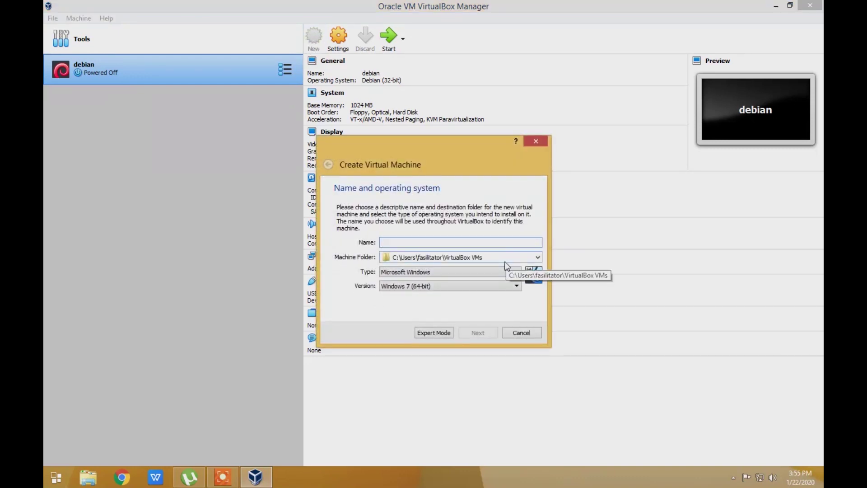
text(mikrotik)
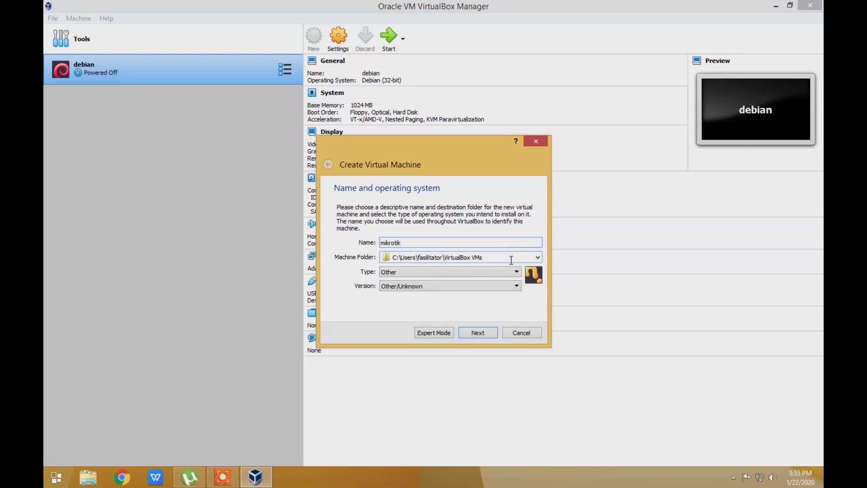
click(477, 334)
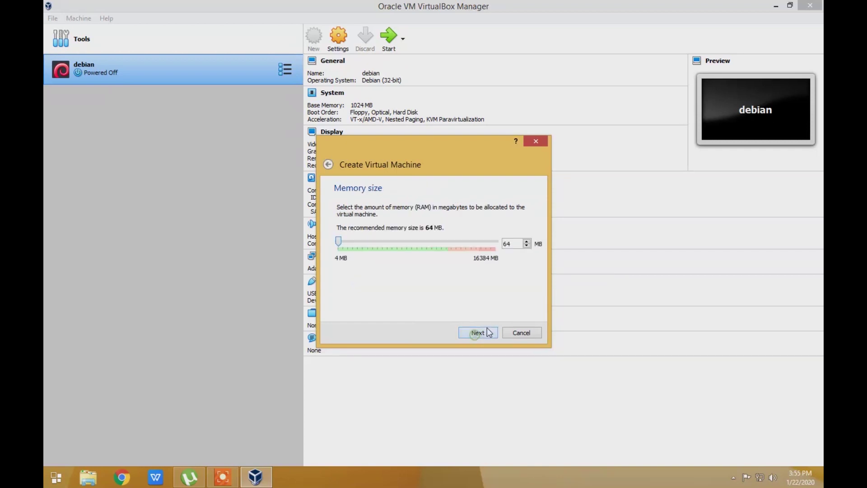
Set the mikrotik VM's memory size to 256 MB
click(514, 244)
text(0)
text(256)
click(488, 329)
click(489, 328)
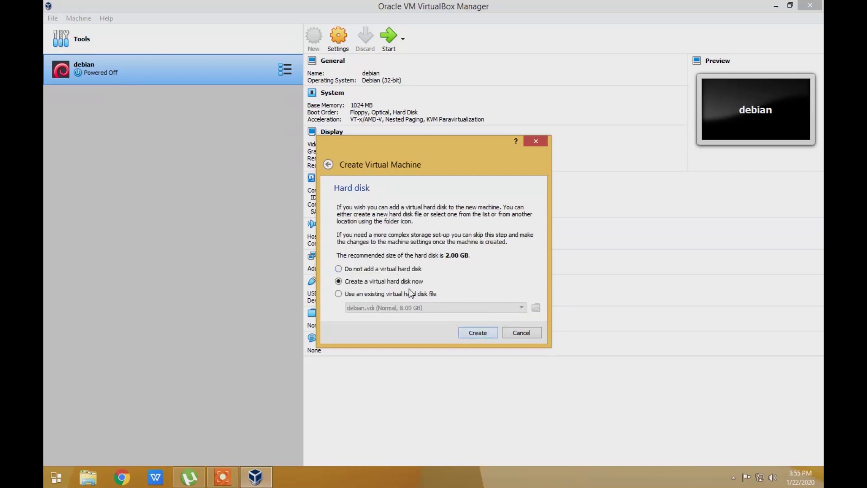
Create a new 2 GB dynamically allocated VDI hard disk for the VM
click(482, 335)
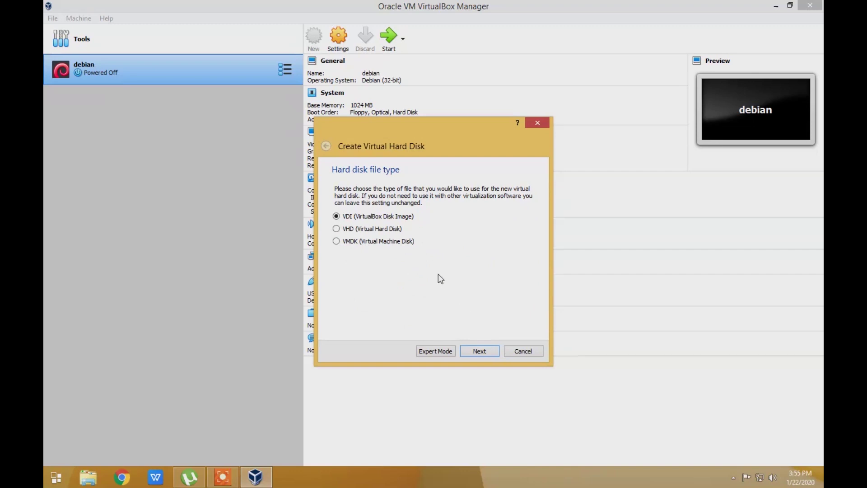
click(480, 353)
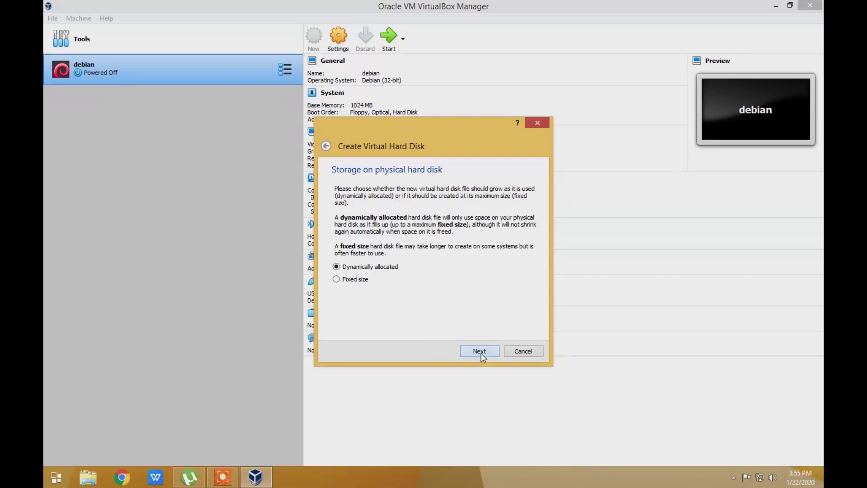
click(481, 353)
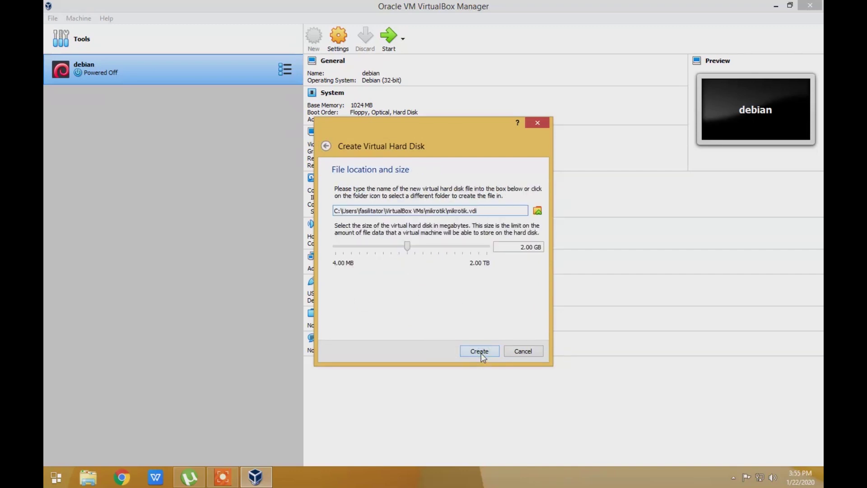
click(481, 351)
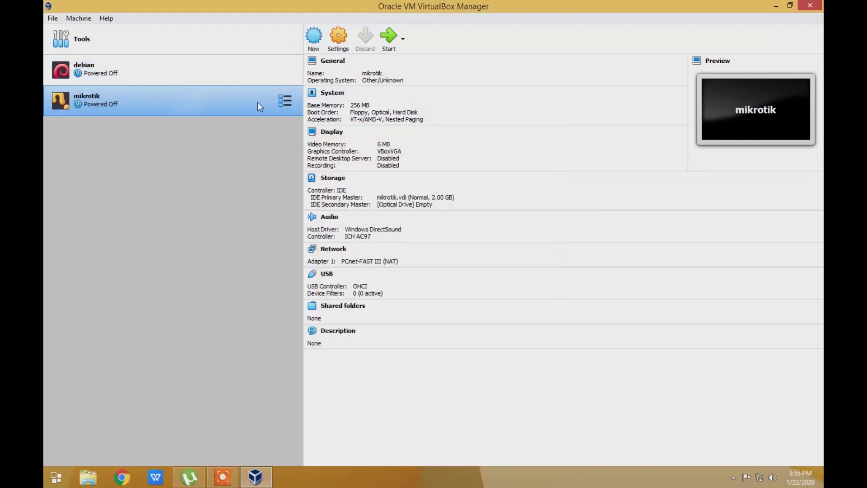
Attach the mikrotik VM's Adapter 1 to Bridged Adapter
click(341, 40)
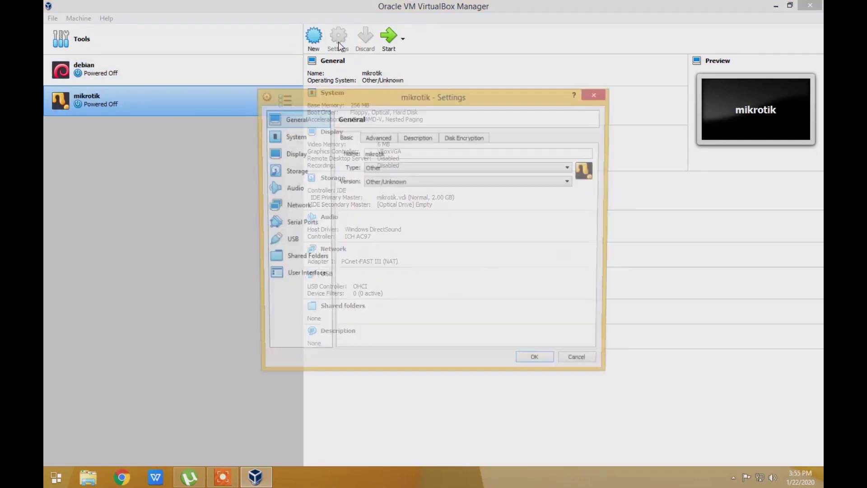
click(306, 203)
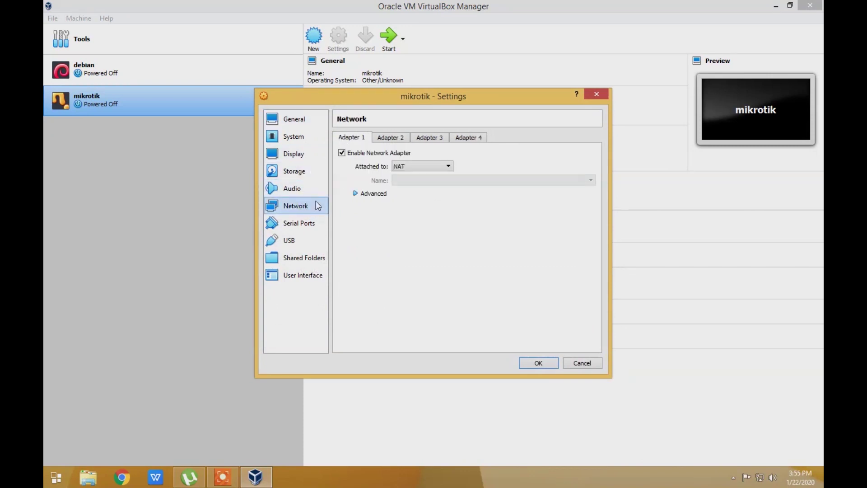
click(443, 171)
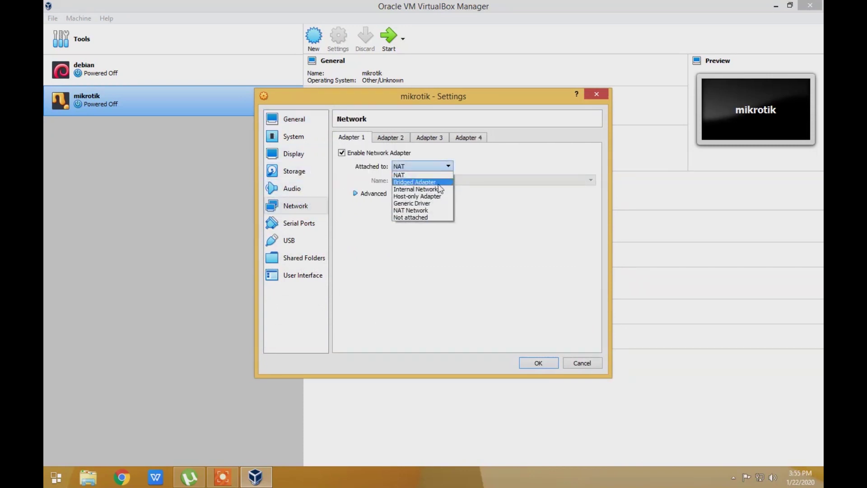
click(437, 182)
Enable Adapter 2 on Internal Network 'intnet' and save the network settings
click(390, 138)
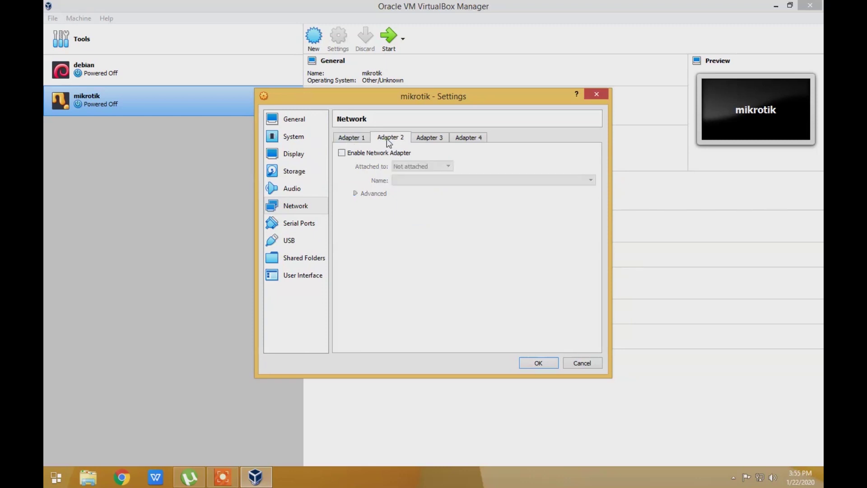
click(384, 154)
click(416, 167)
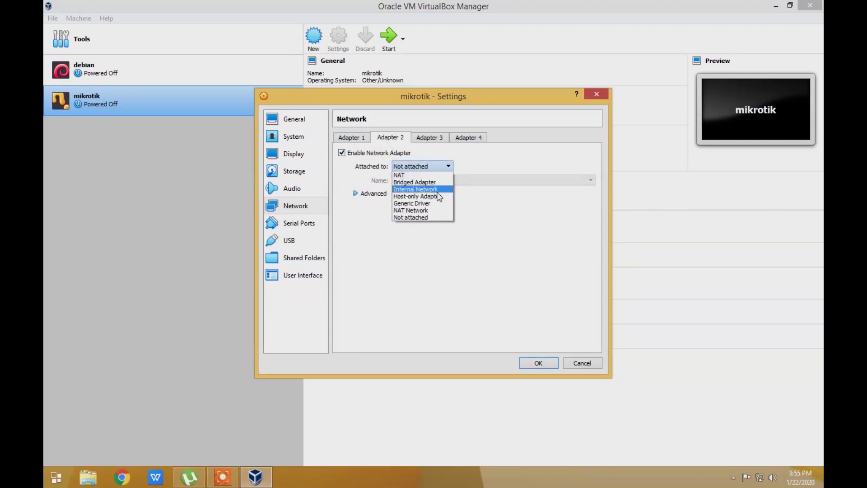
click(437, 190)
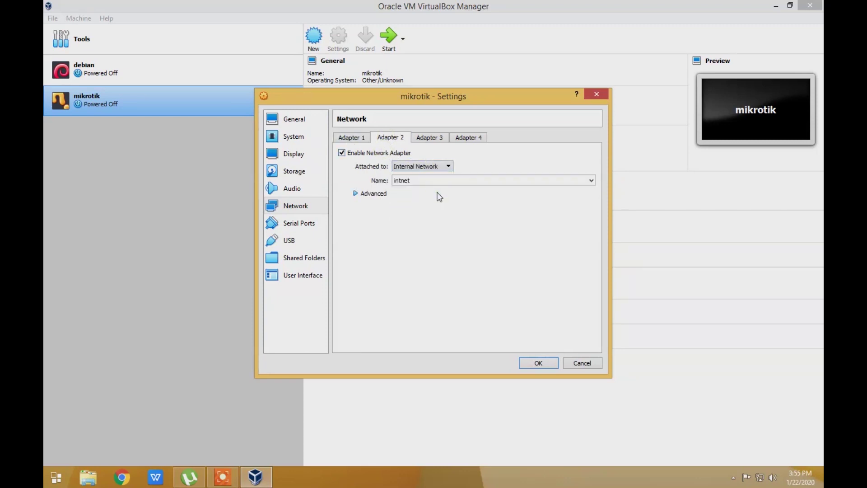
click(538, 364)
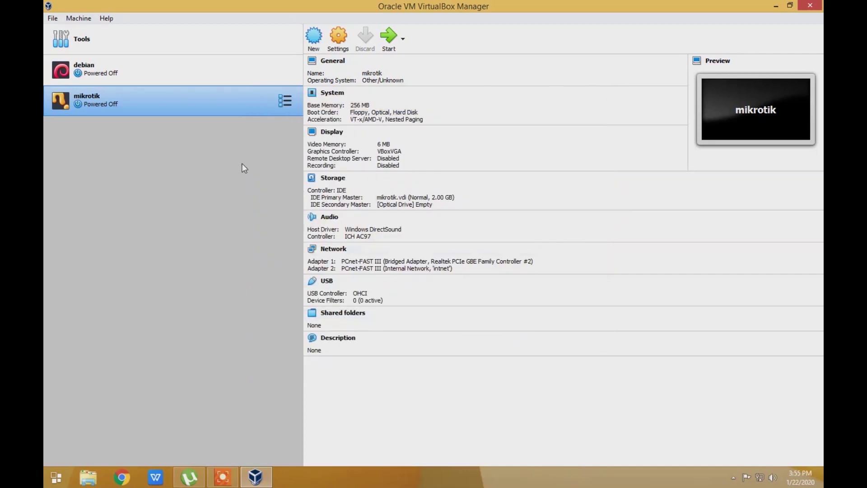
Start the mikrotik VM and browse for a start-up disc image on DATA (E:)
click(388, 39)
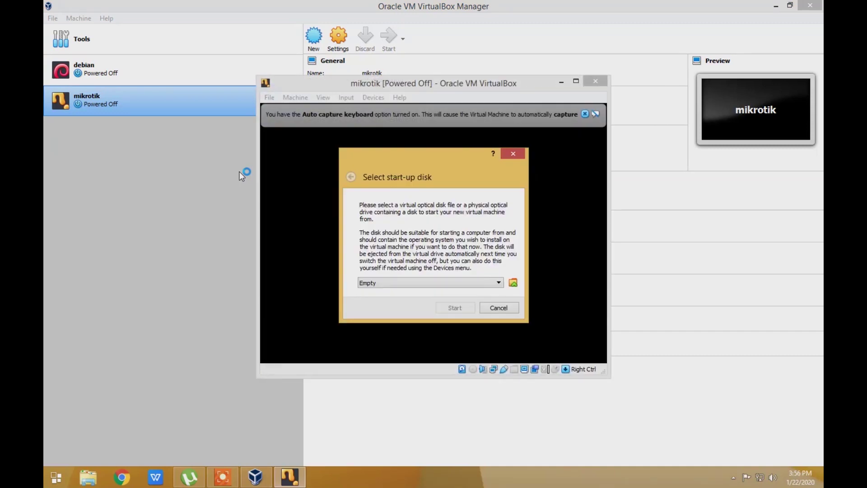
click(514, 284)
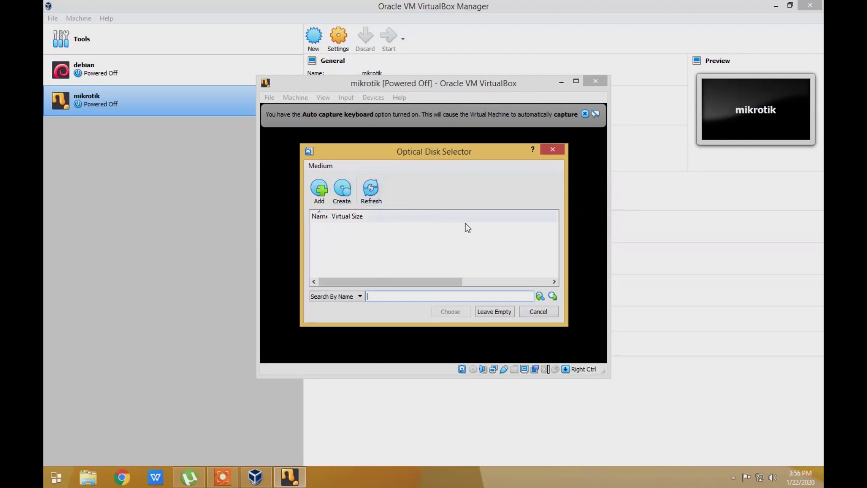
drag(460, 152, 473, 166)
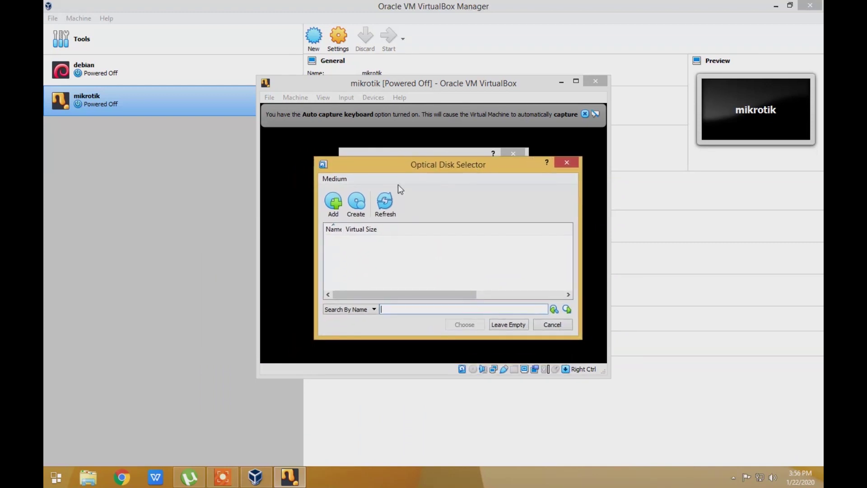
click(335, 212)
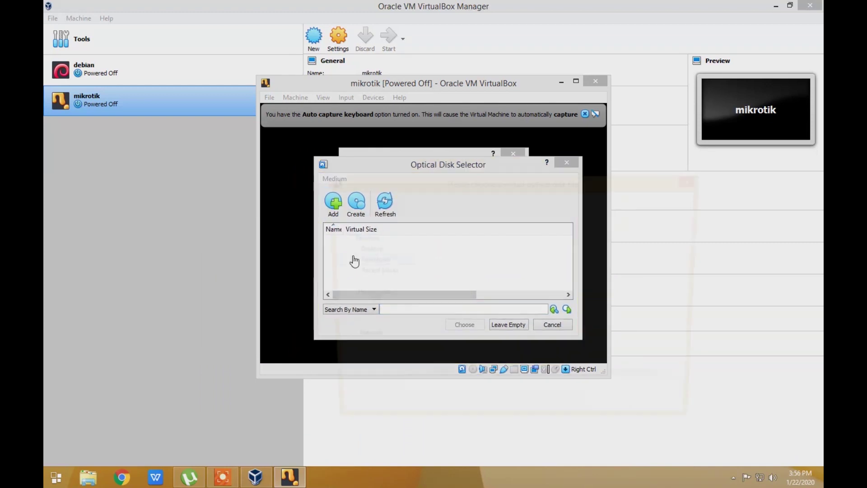
click(363, 369)
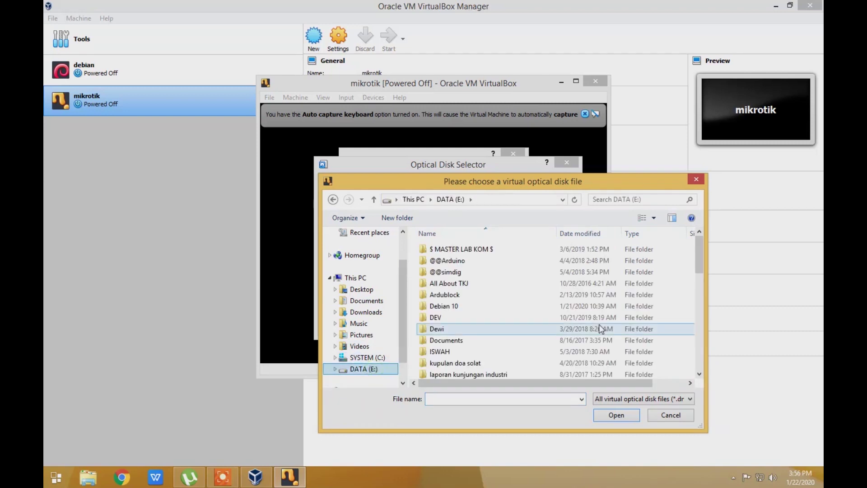
Navigate to the MIKROTIK folder on drive E in the file chooser
click(445, 252)
double_click(445, 251)
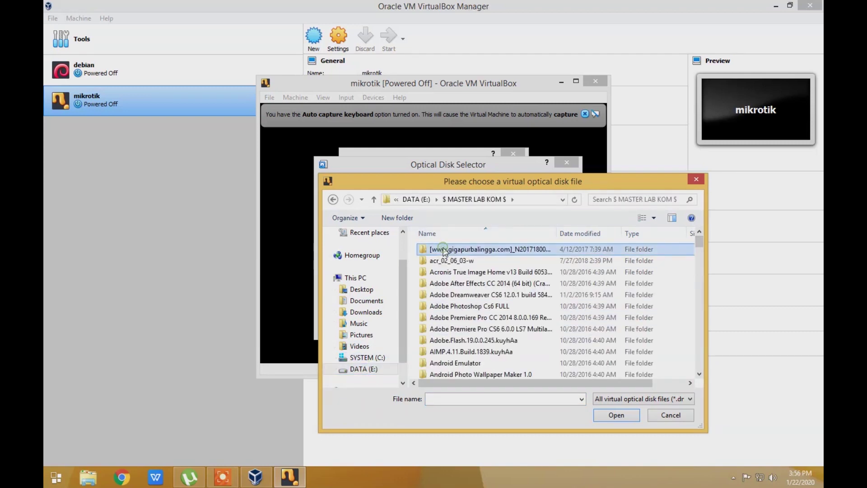
scroll(460, 278, down, 10)
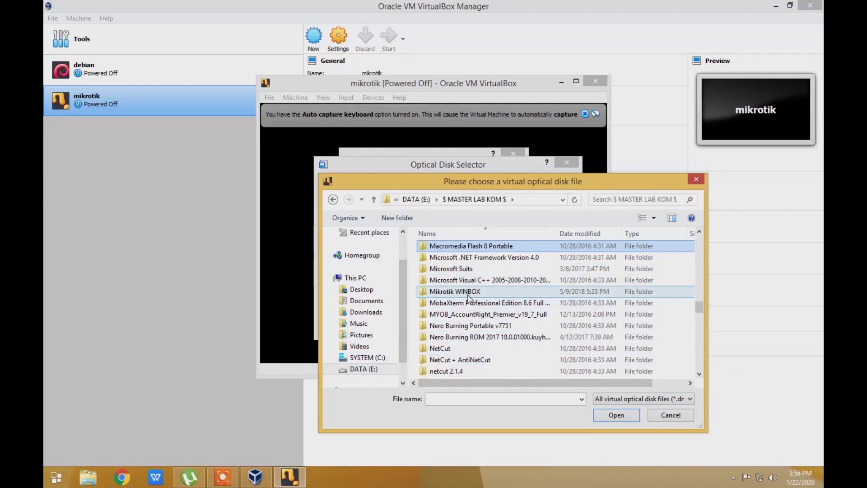
key(Down)
key(m)
key(m)
key(m)
key(m)
key(m)
key(m)
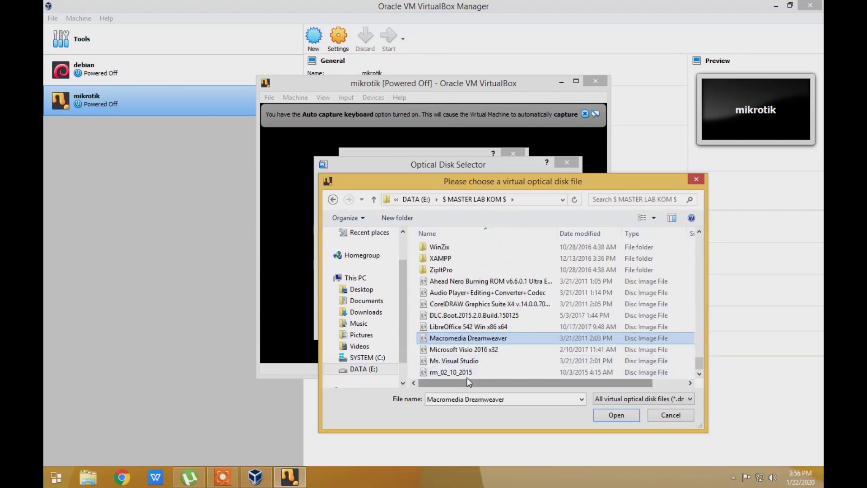
key(m)
key(m)
key(m)
key(m)
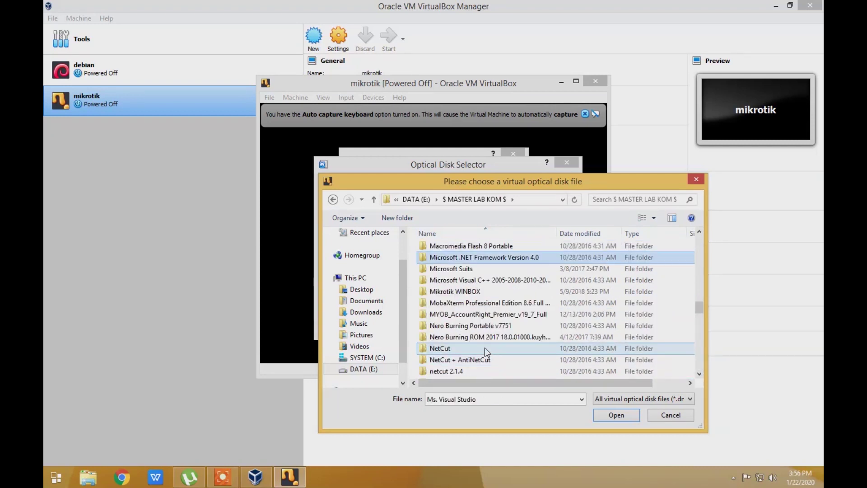
click(416, 200)
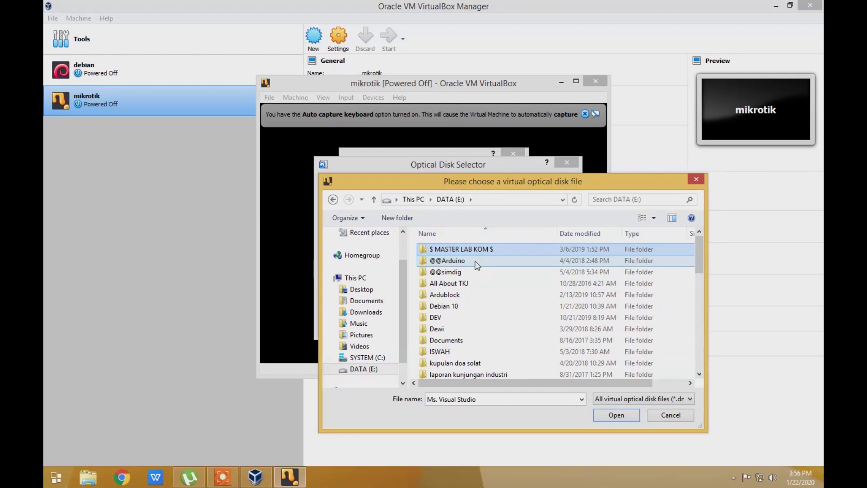
key(m)
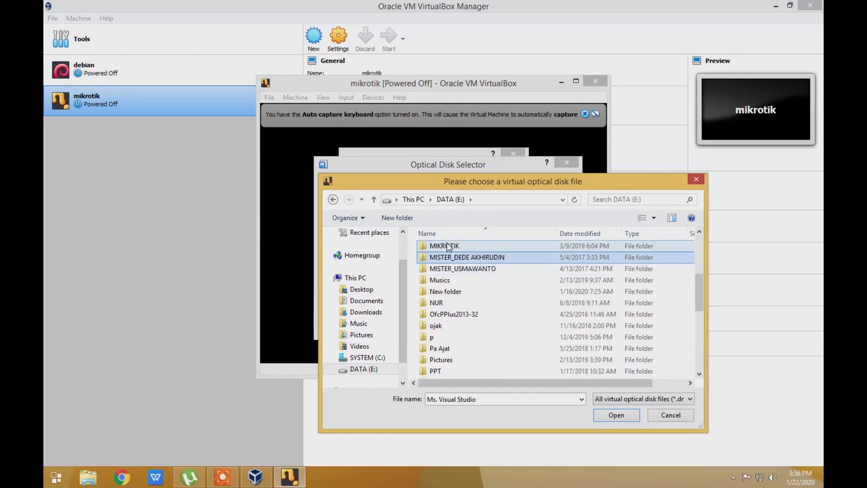
double_click(432, 249)
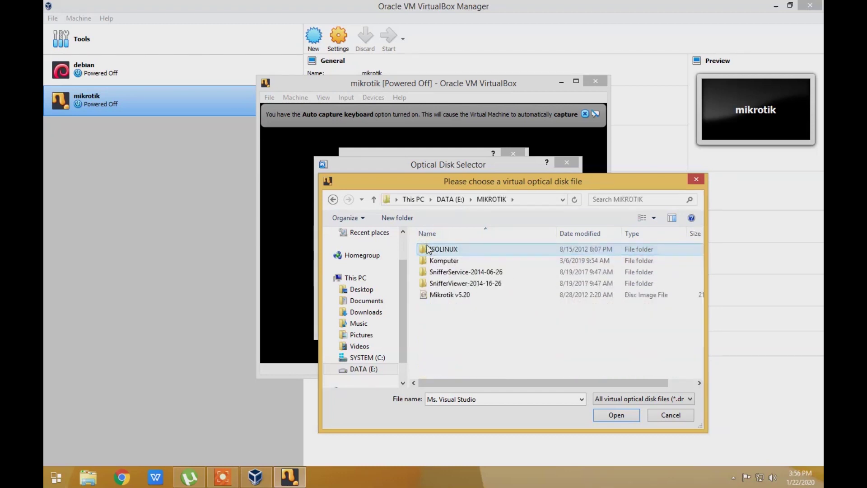
Add Mikrotik v5.20.iso, choose it as start-up disk and boot the VM
click(462, 294)
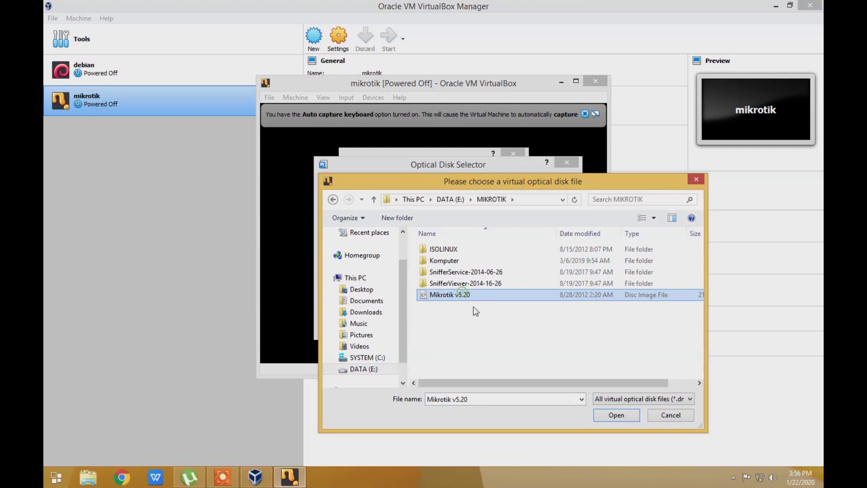
click(615, 415)
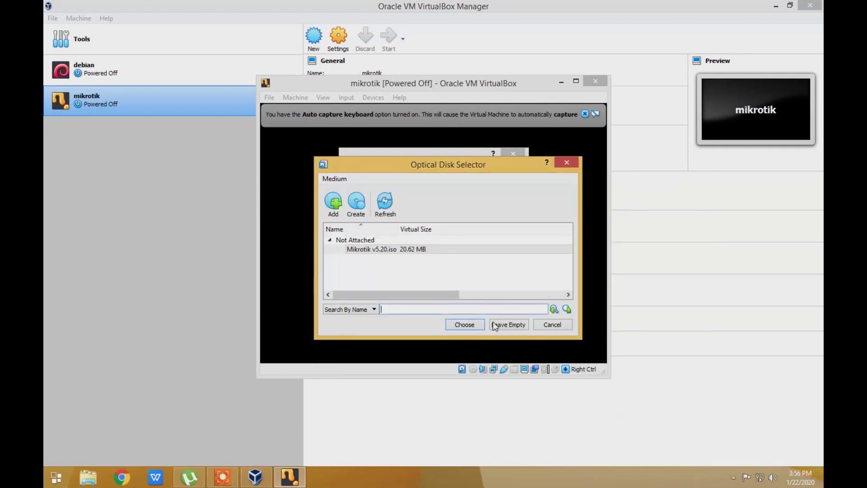
click(366, 253)
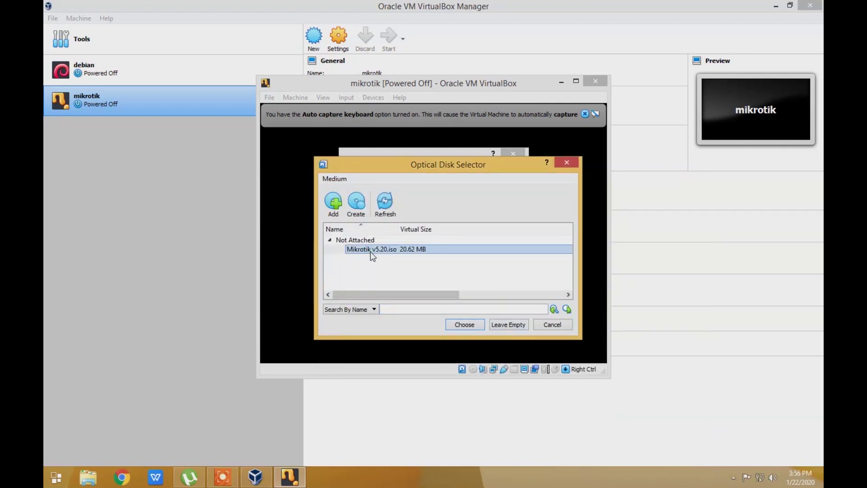
click(465, 324)
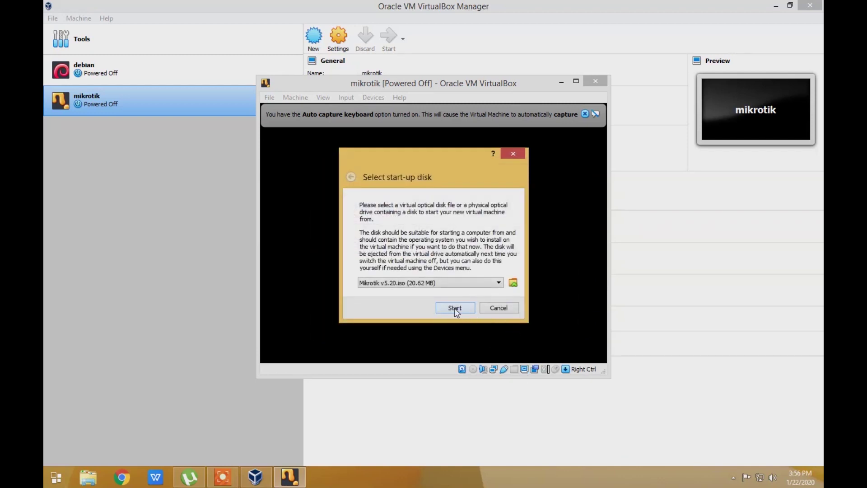
click(454, 307)
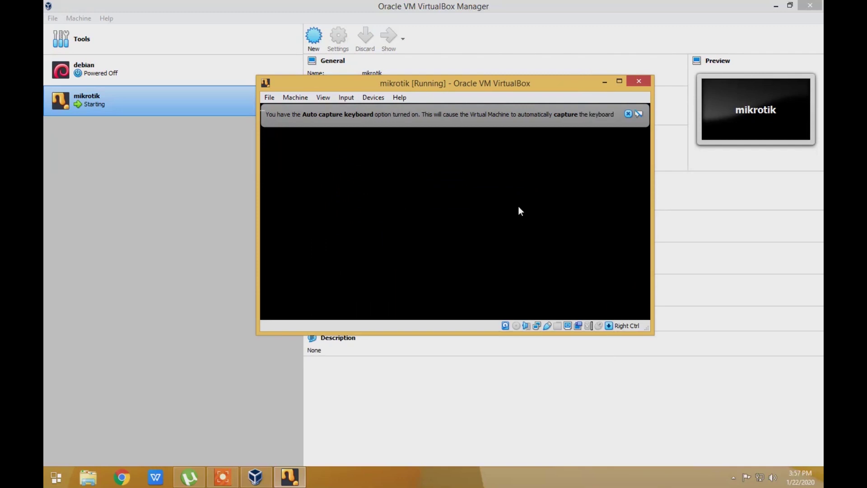
Select all RouterOS 5.20 packages, install them, and answer y to keep the old configuration
click(585, 113)
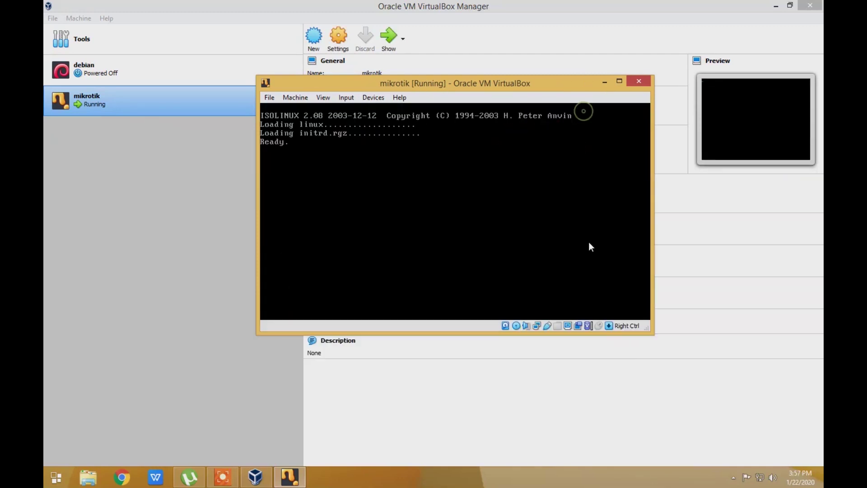
drag(437, 87, 368, 126)
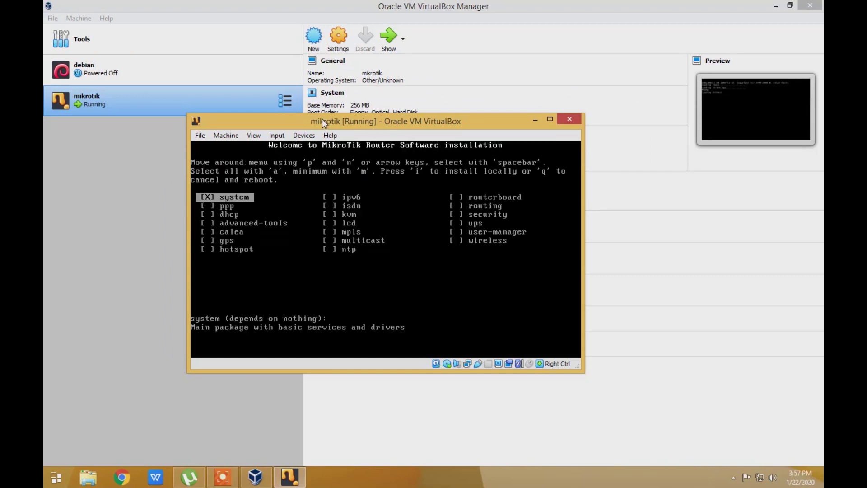
drag(291, 121, 248, 133)
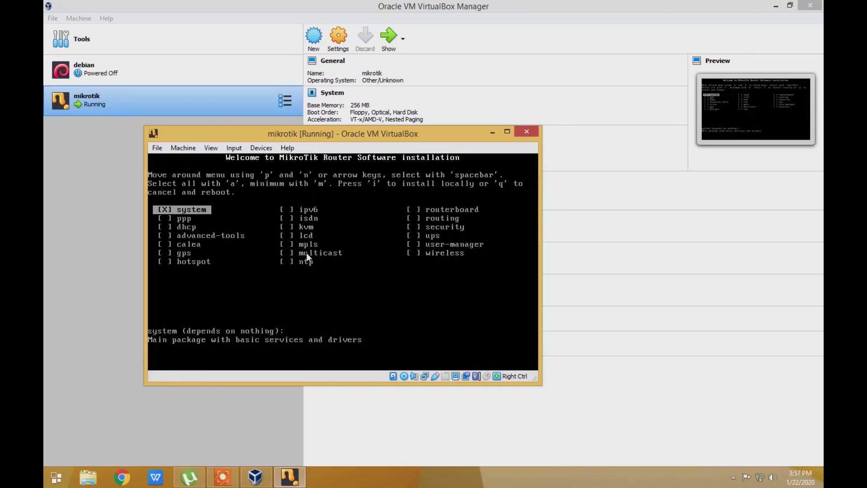
key(a)
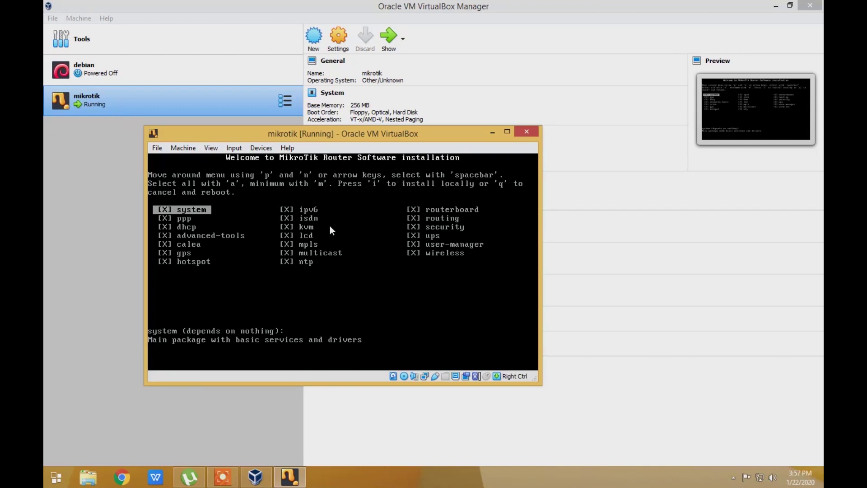
key(i)
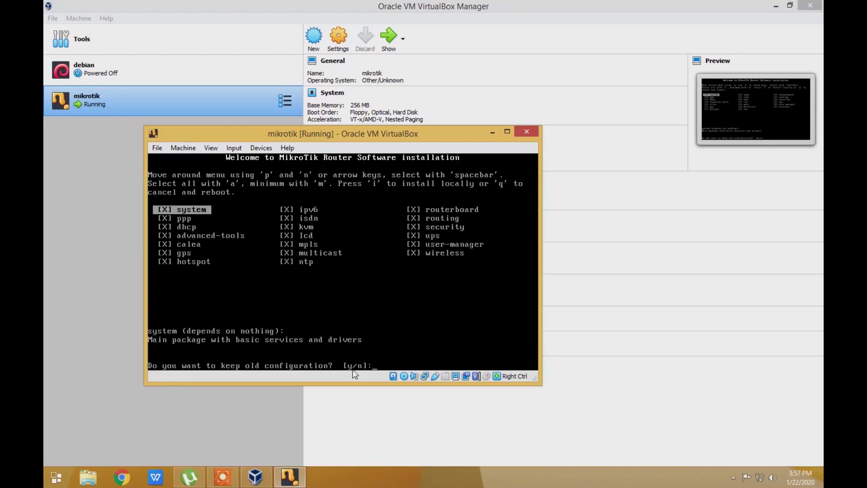
text(y/n]:)
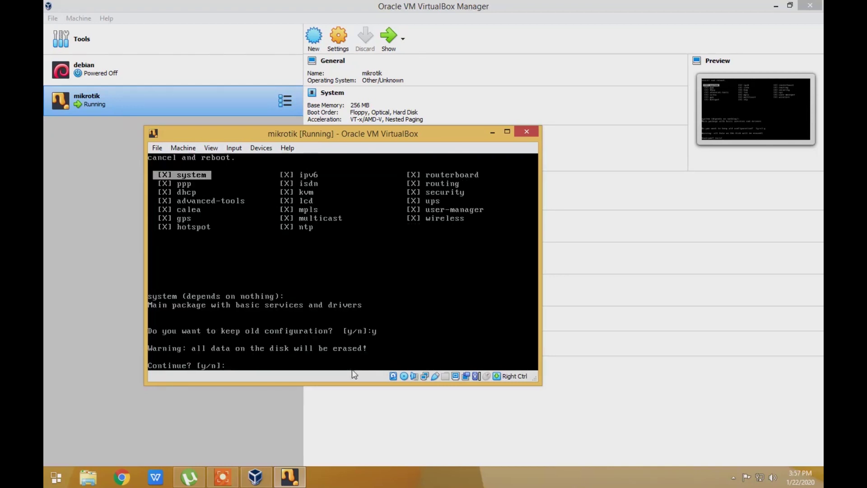
text(y)
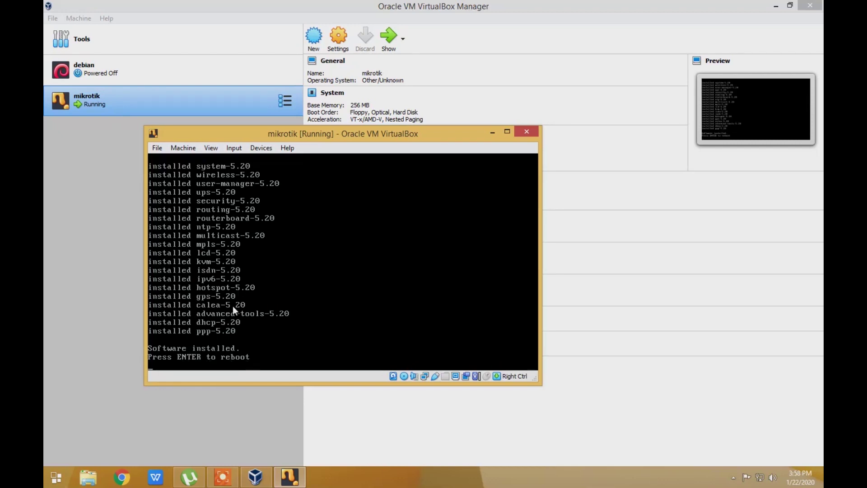
Eject Mikrotik v5.20.iso from the VM's virtual optical drive
click(270, 150)
mouse_move(286, 161)
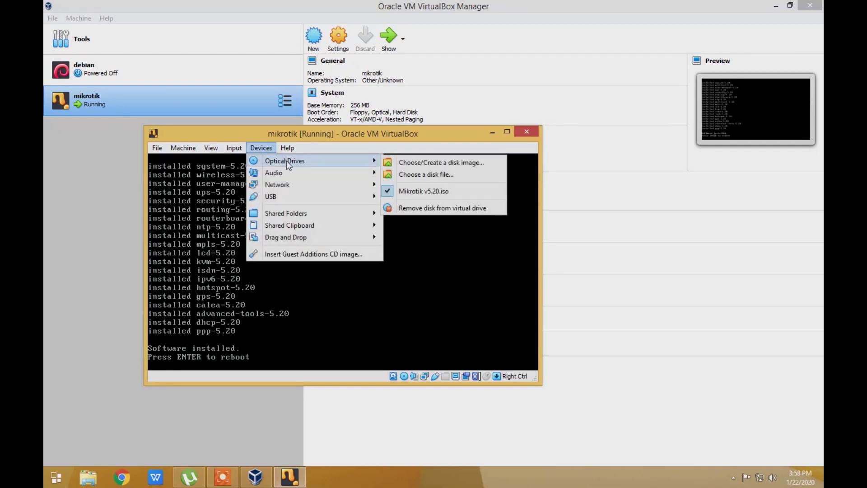
click(389, 192)
click(261, 147)
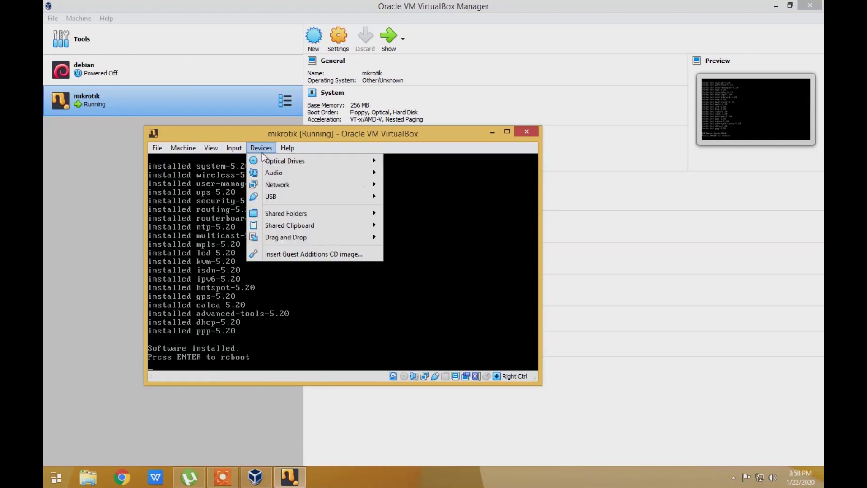
mouse_move(351, 161)
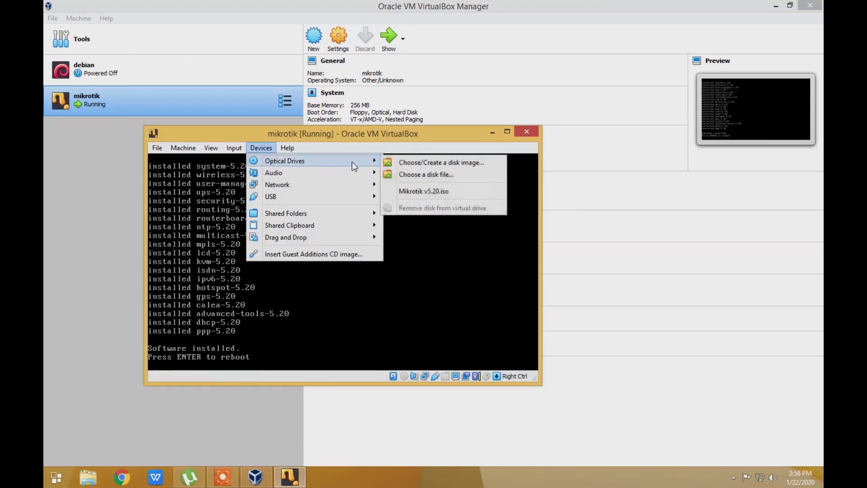
click(353, 138)
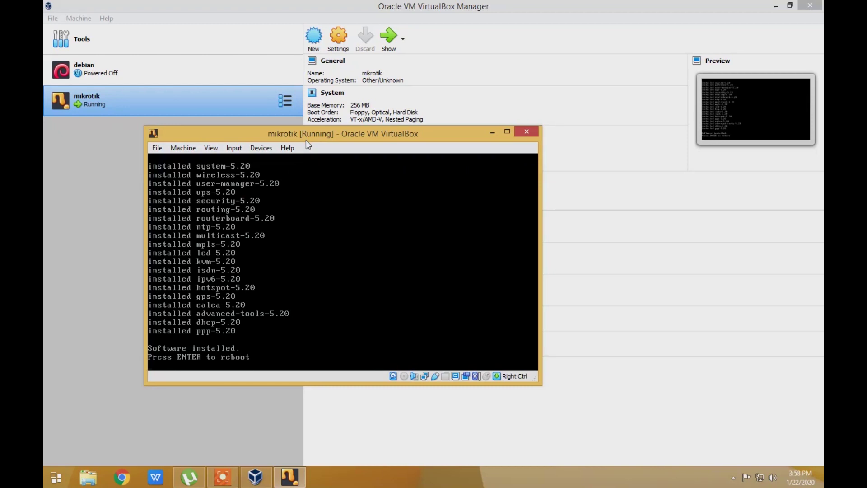
Reboot the router, skip the disk check, and log in as admin with an empty password
key(Return)
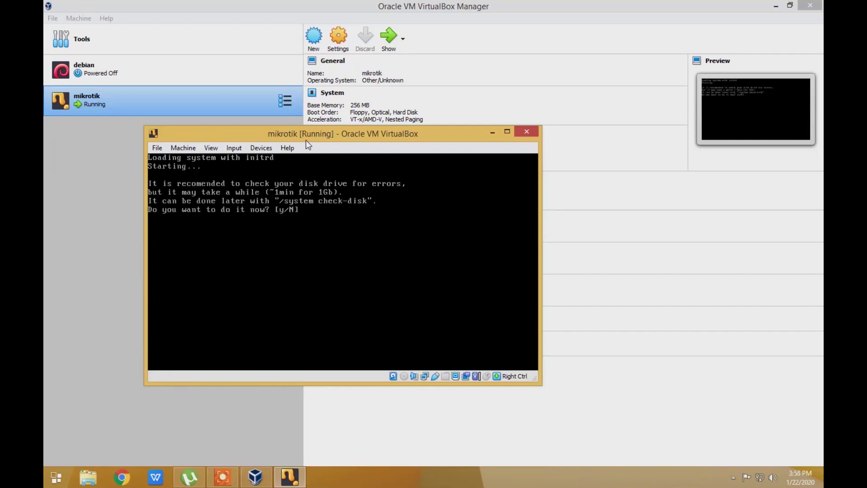
key(n)
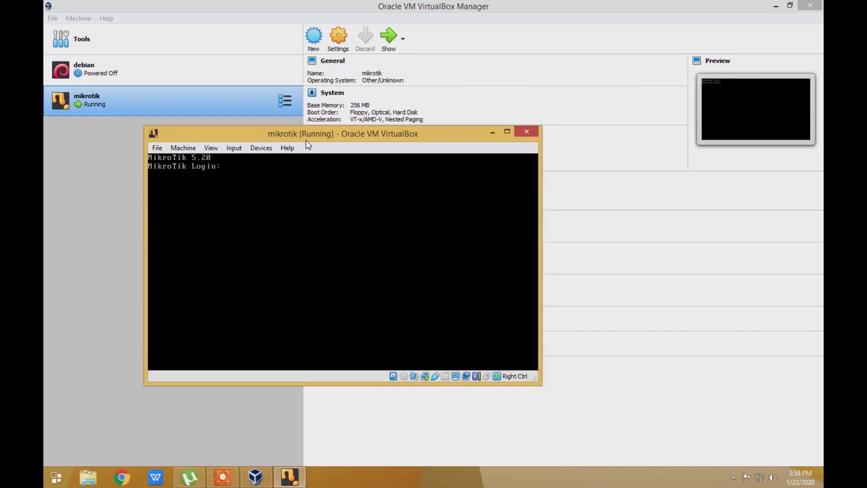
text(admin)
key(Return)
key(Return)
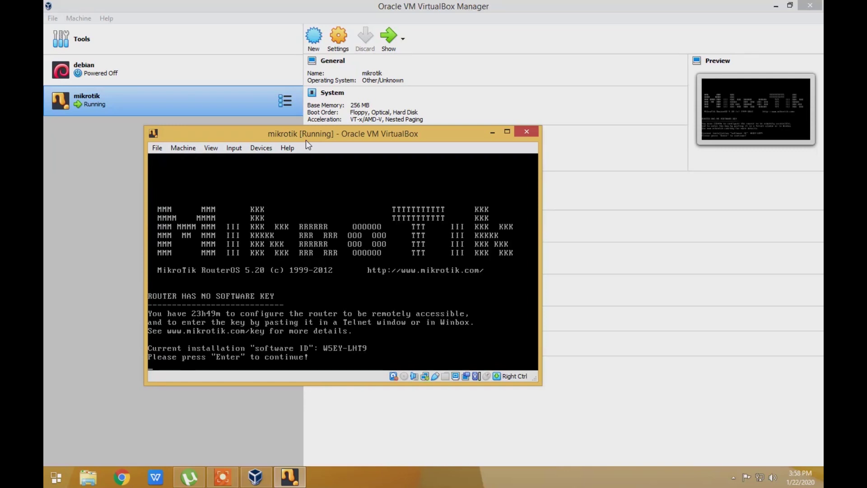
key(Return)
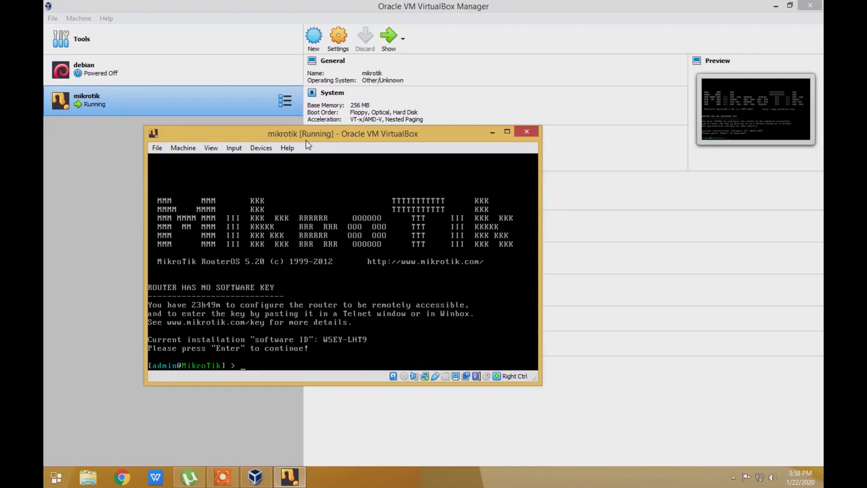
Add an enabled DHCP client on ether1 with 'ip dhcp-client add interface=ether1 disabled=no'
text(ip dhcp-client add i)
key(Tab)
text(ether)
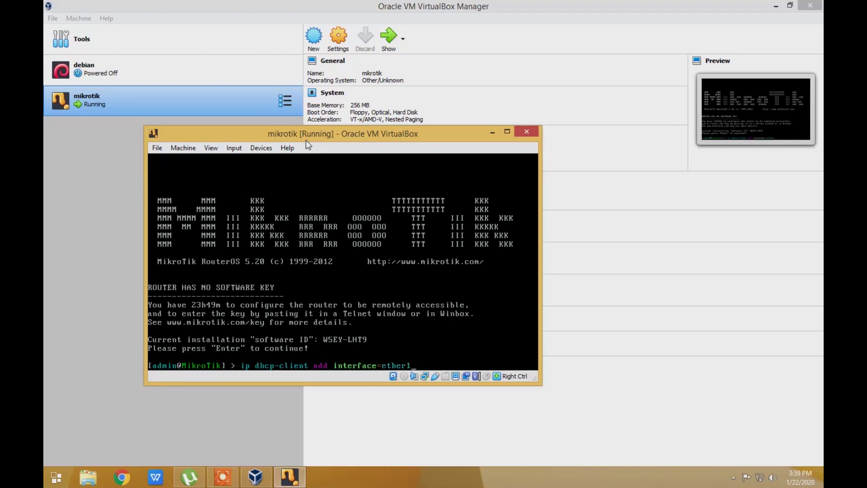
text(1 dis)
key(Tab)
text(no)
key(Return)
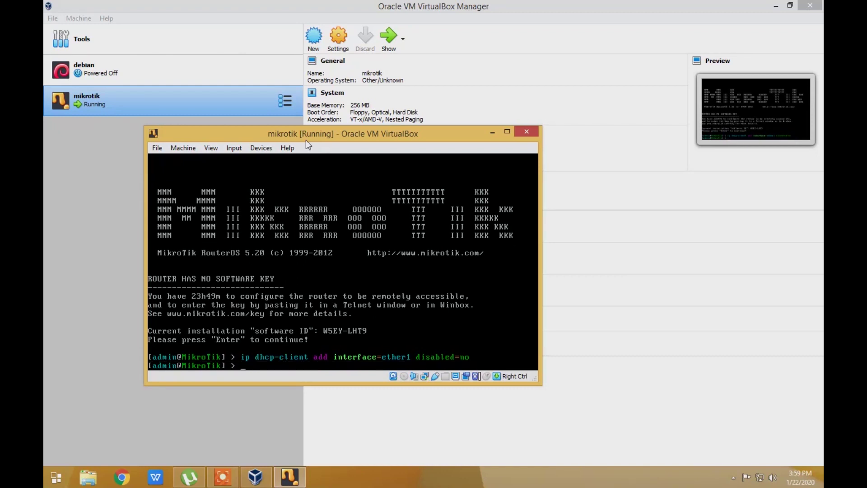
List the router's IP addresses and ping google.com until stopped with Ctrl+C
text(ip address print)
key(Return)
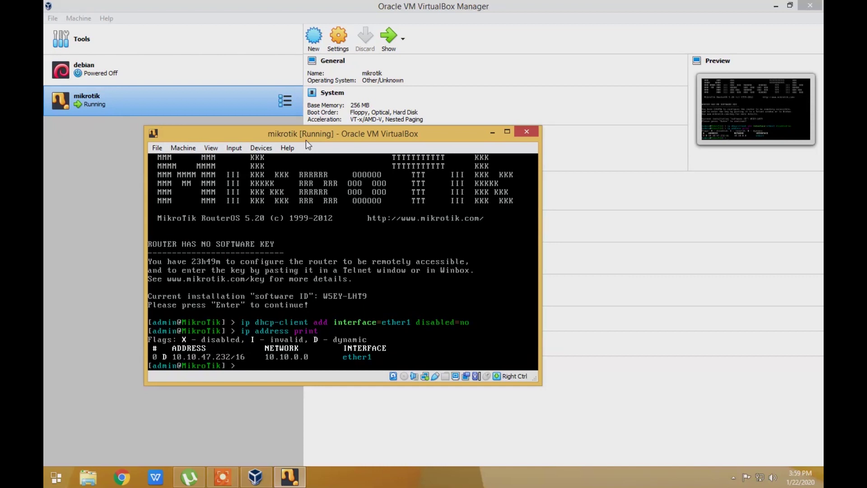
text(ping google.com)
key(Return)
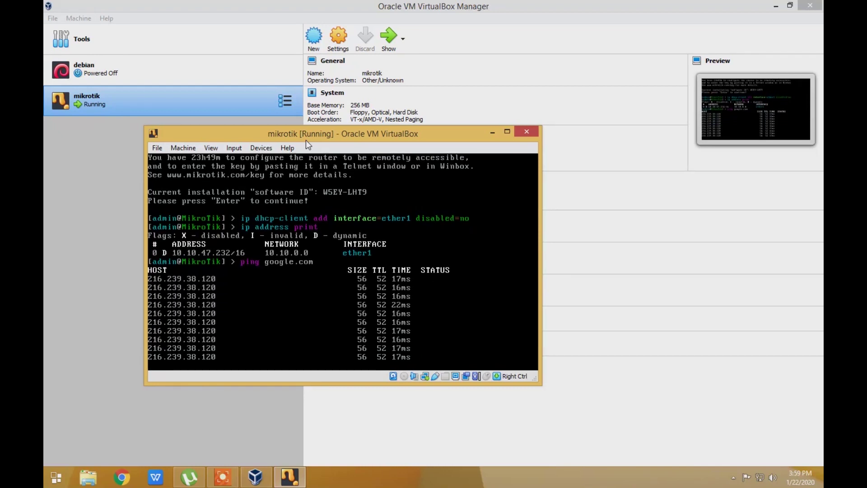
key(ctrl+c)
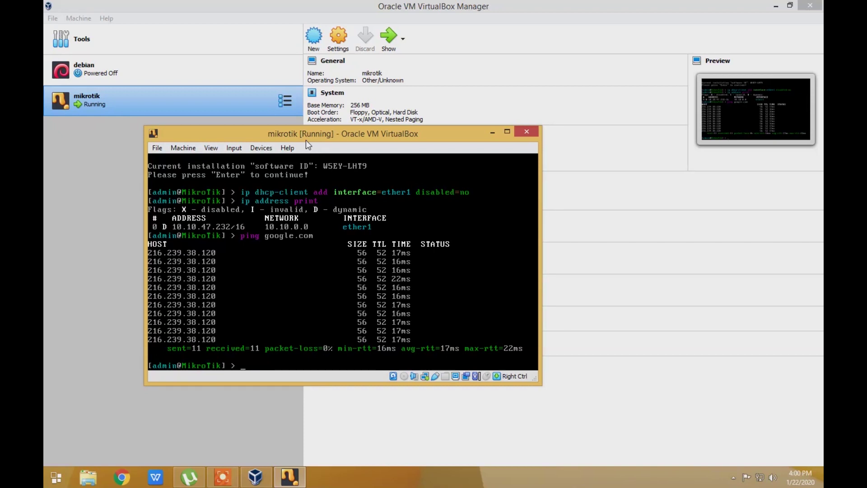
Set the router identity to 'dea' and minimize the VM and VirtualBox Manager windows
text(system identity set name=)
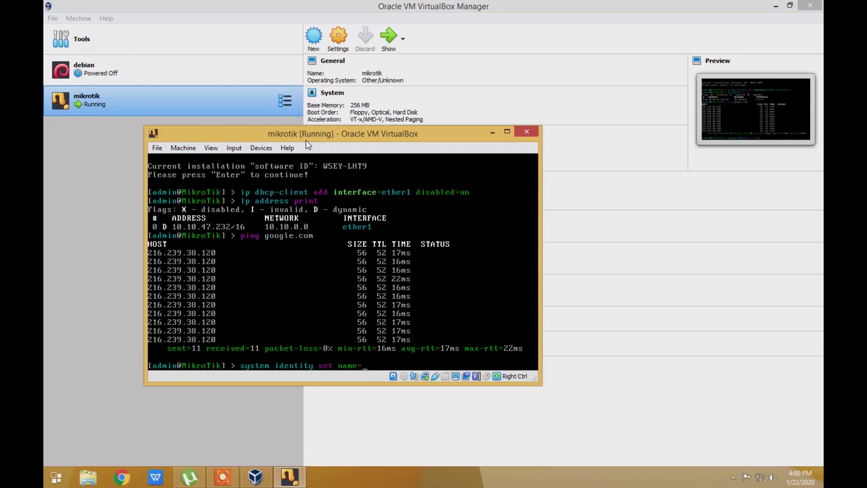
text(dea)
key(Return)
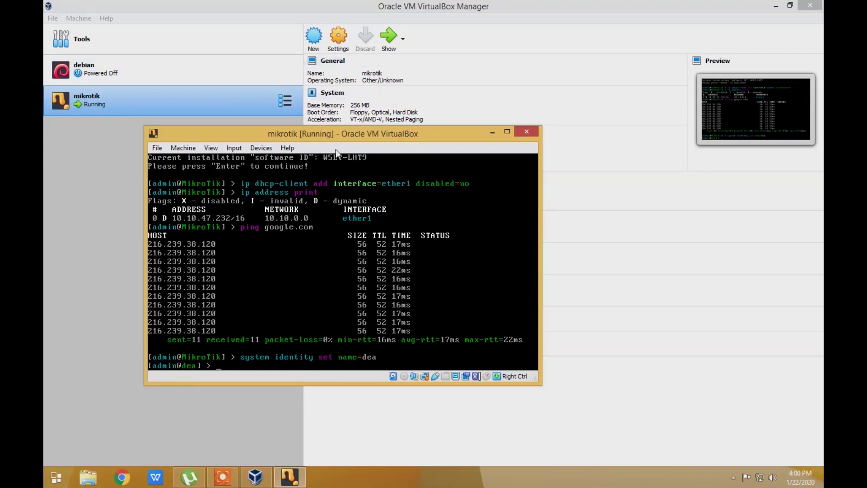
click(495, 132)
click(775, 5)
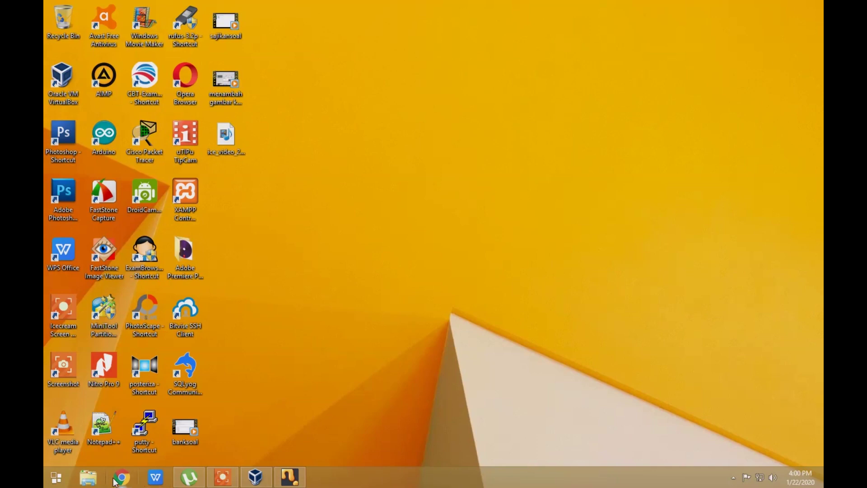
Launch Opera and search for 'download winbox'
double_click(193, 75)
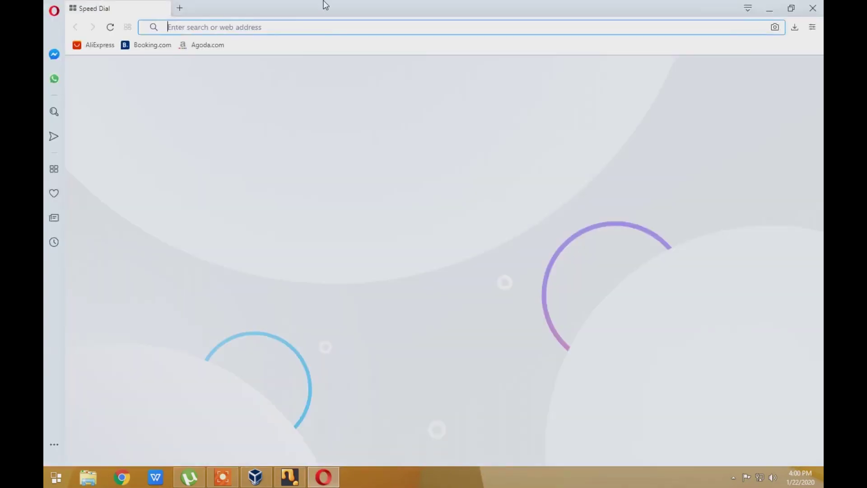
text(dow)
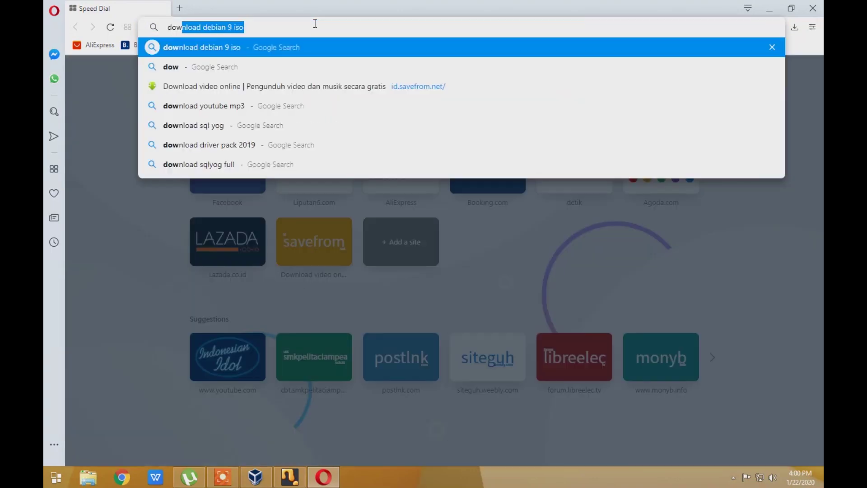
text(nload windo)
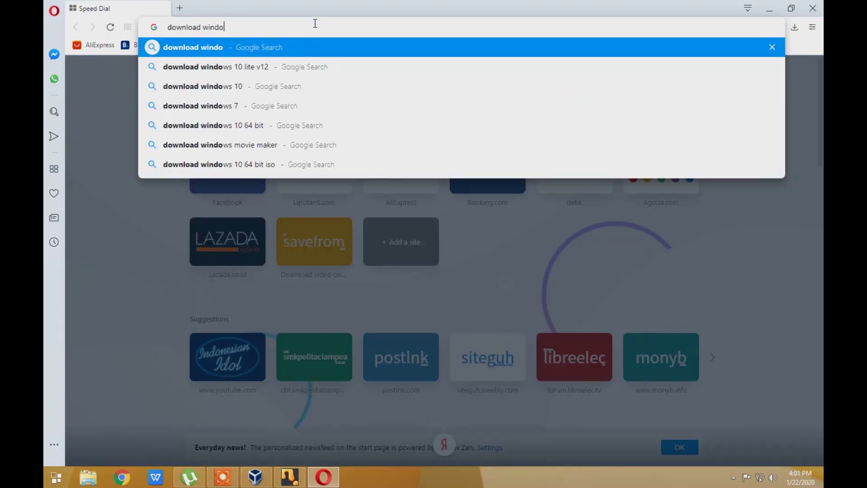
key(BackSpace)
key(BackSpace)
text(box)
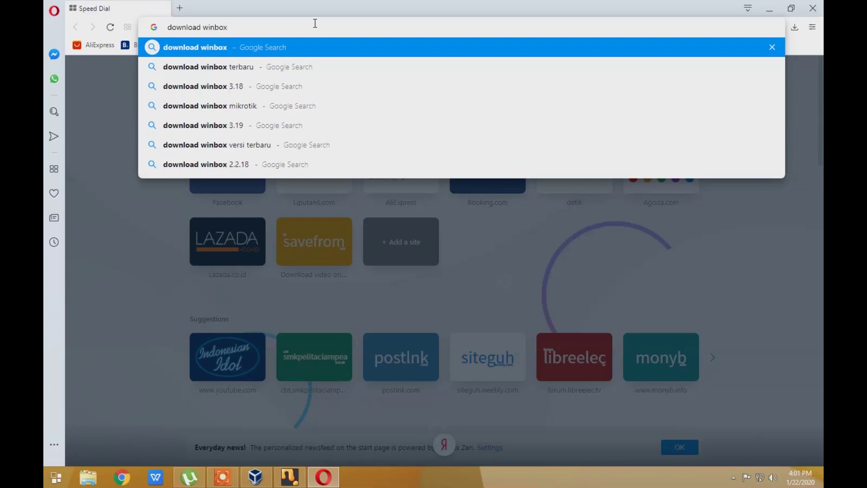
key(Return)
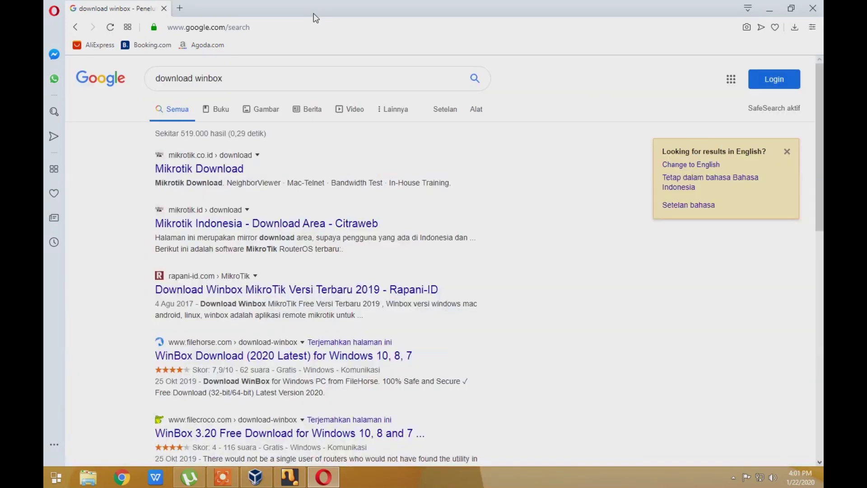
Browse the MikroTik results and open the mikrotik.id download page
click(226, 168)
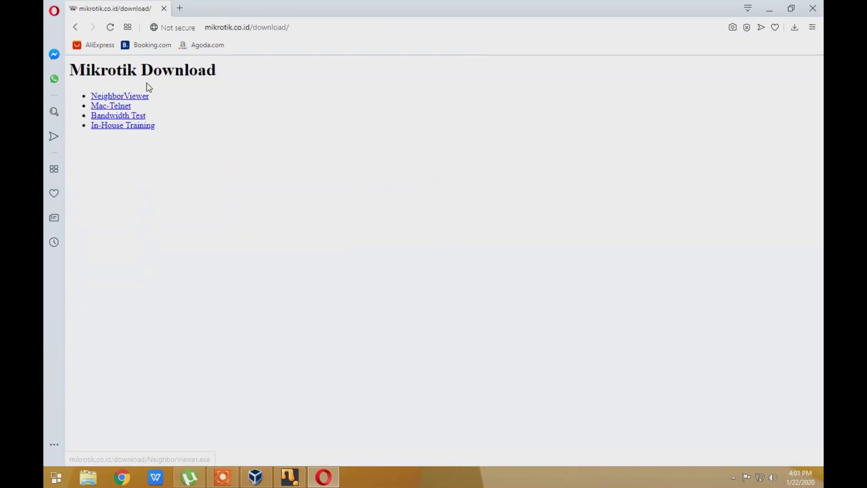
drag(246, 28, 396, 29)
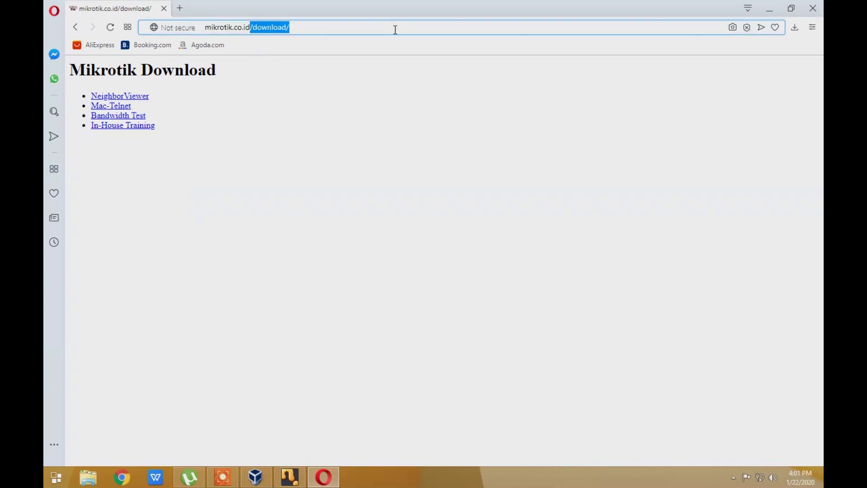
key(BackSpace)
key(Return)
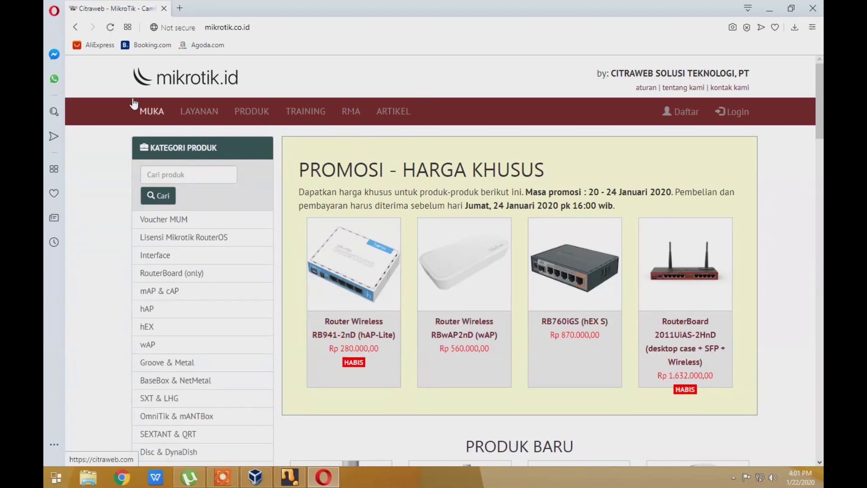
click(75, 30)
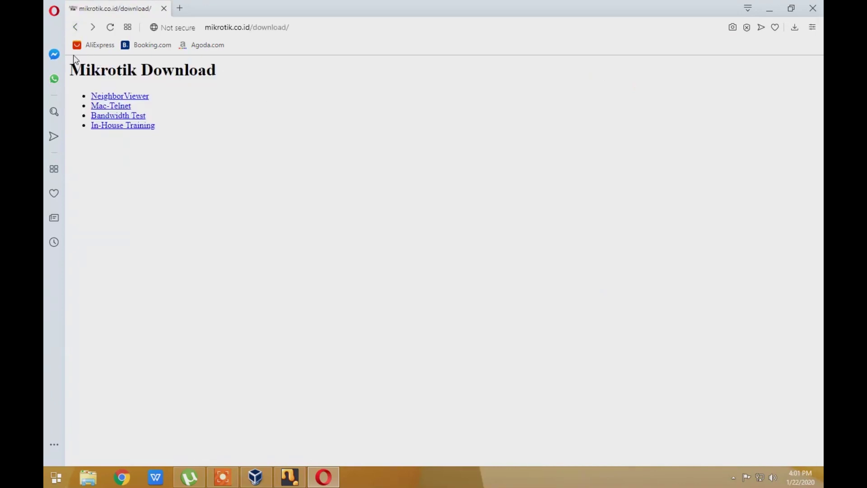
click(75, 28)
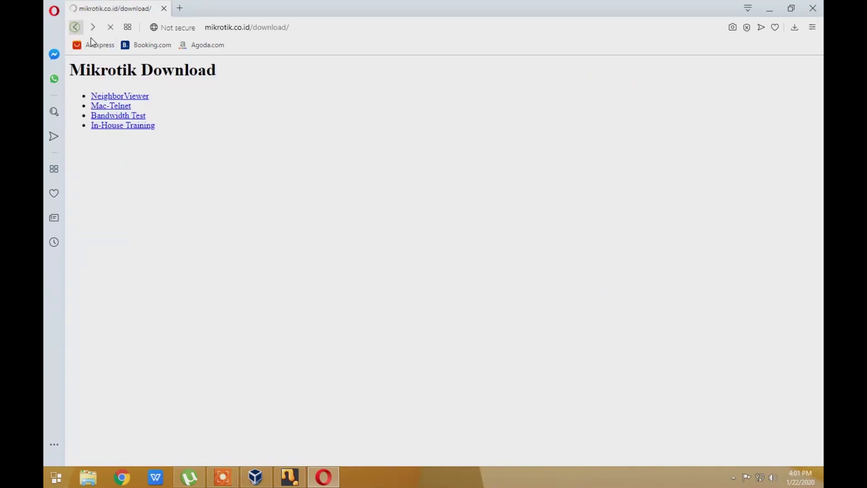
click(238, 291)
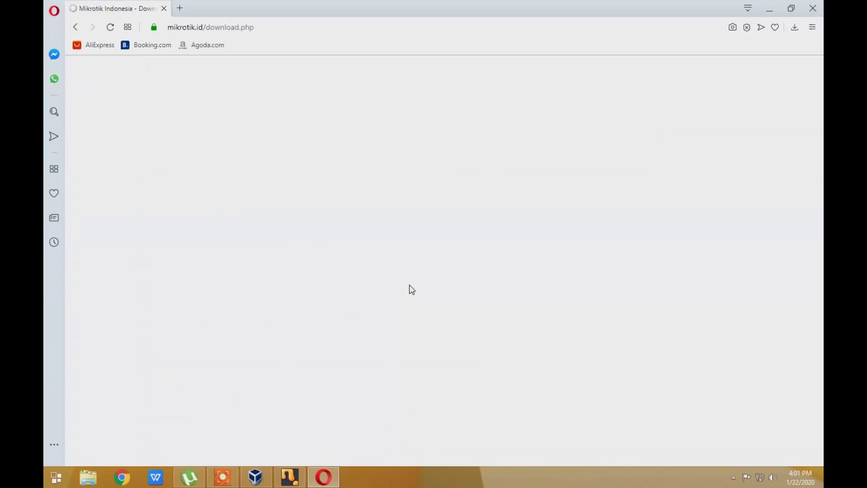
Download winbox-2.2.18.exe and save it to the Desktop
scroll(410, 285, down, 5)
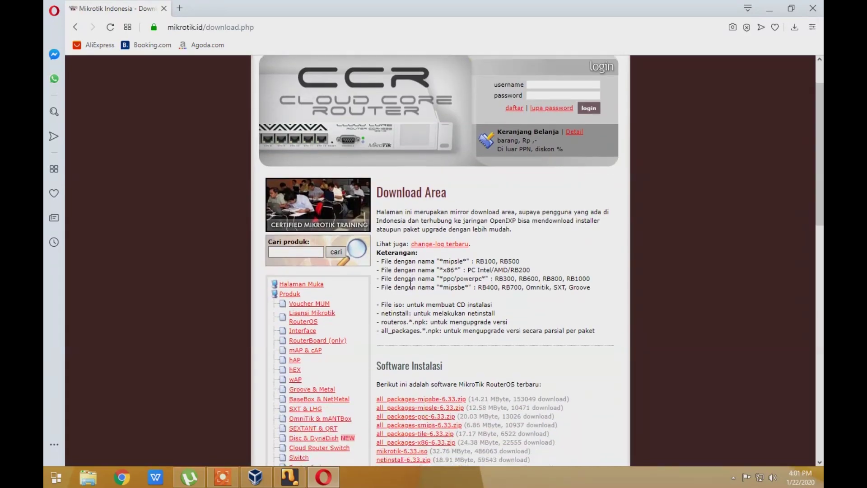
scroll(455, 355, down, 4)
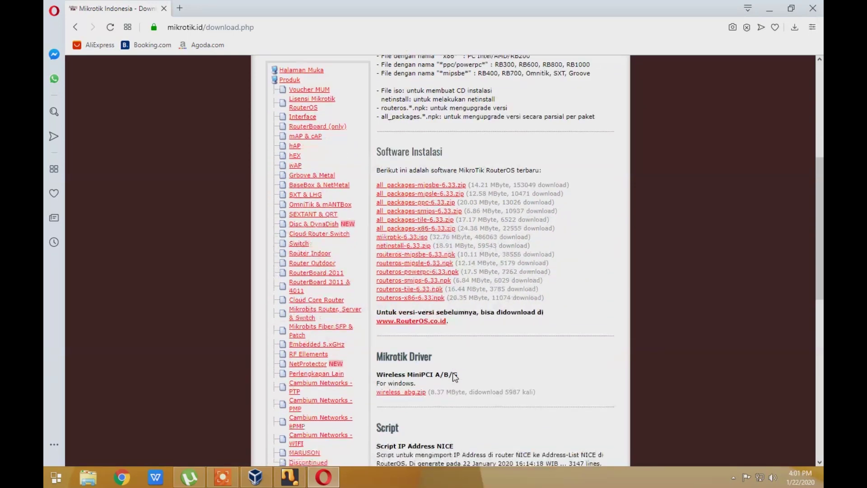
scroll(436, 350, down, 3)
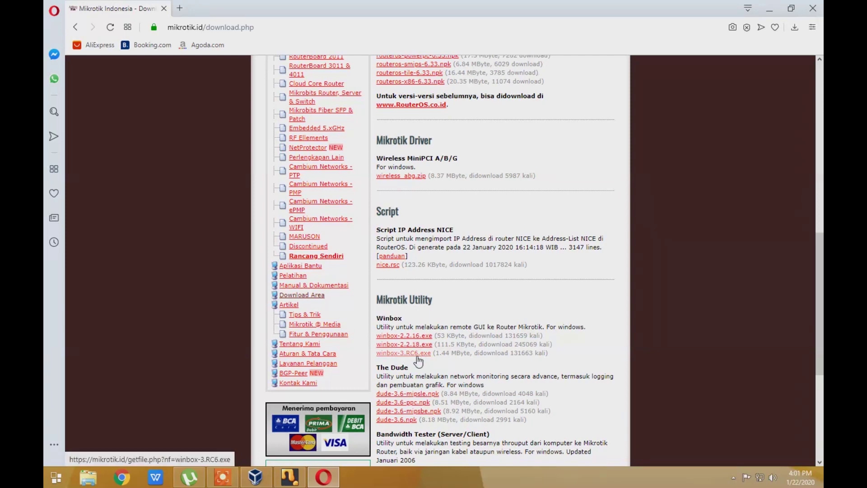
click(396, 346)
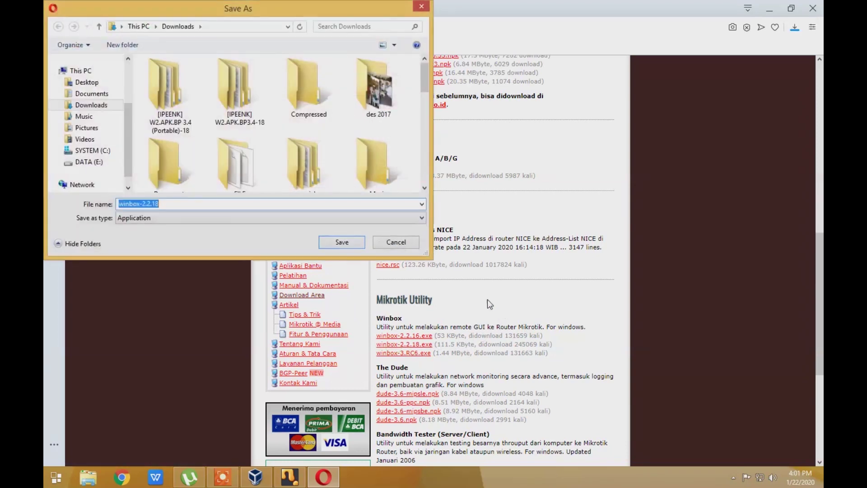
click(85, 83)
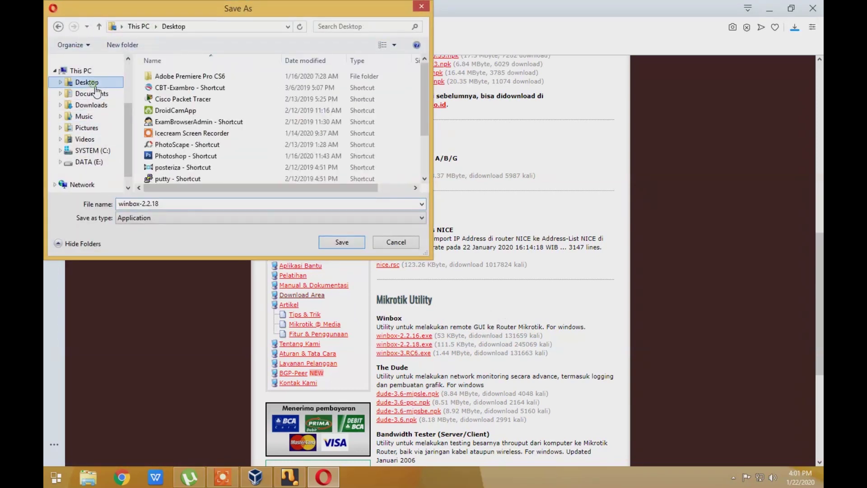
click(337, 240)
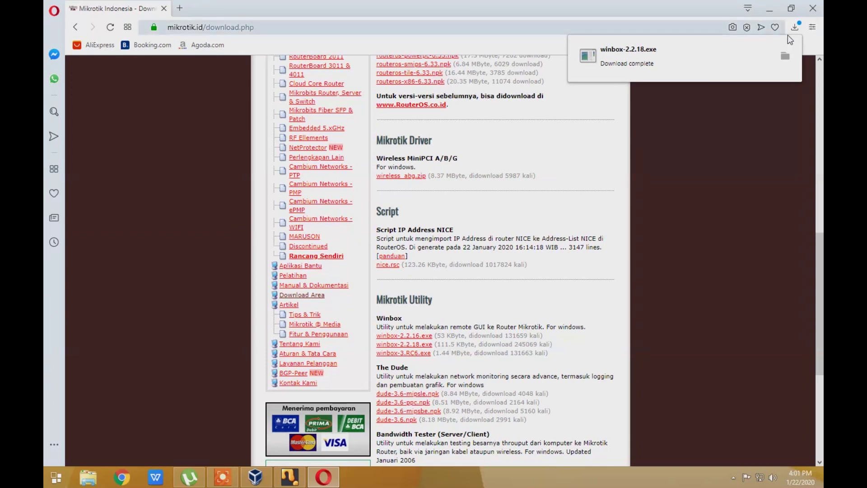
Close Opera, launch WinBox from the Desktop, and try connecting by the router's MAC address
click(818, 5)
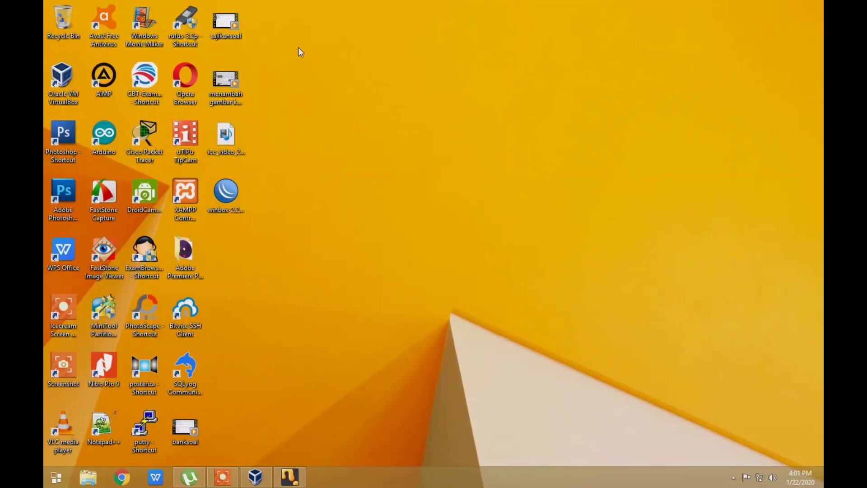
double_click(230, 199)
click(479, 253)
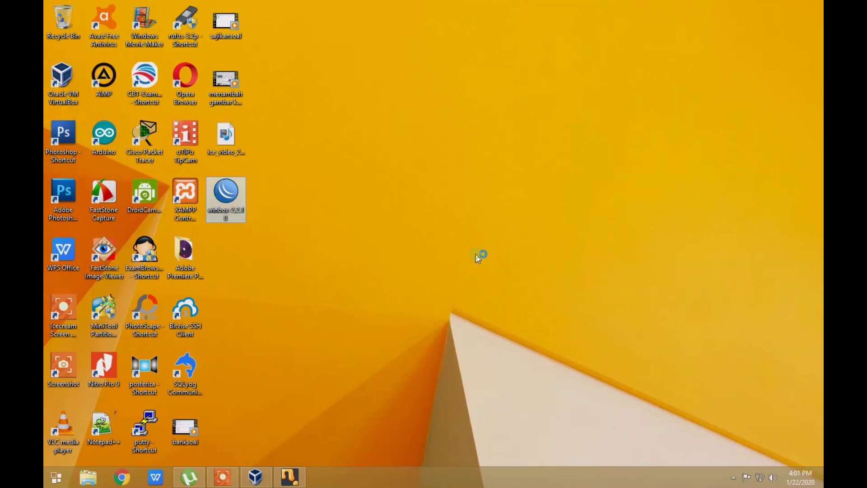
drag(153, 13, 420, 65)
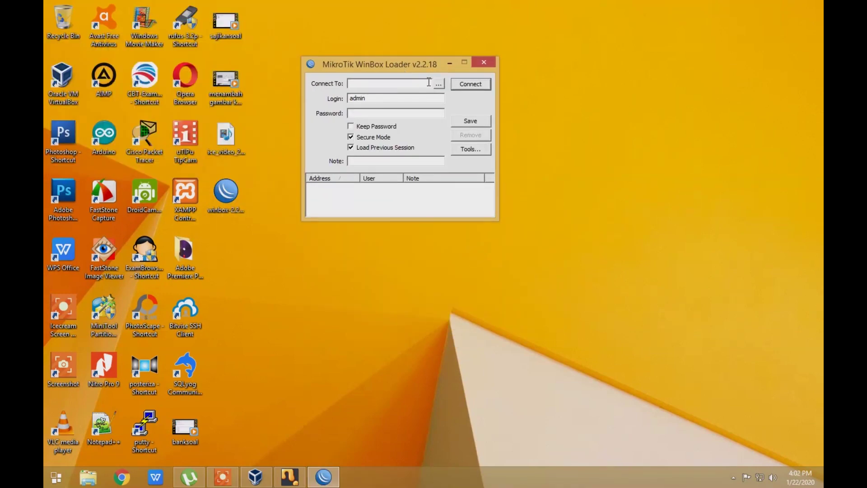
click(438, 84)
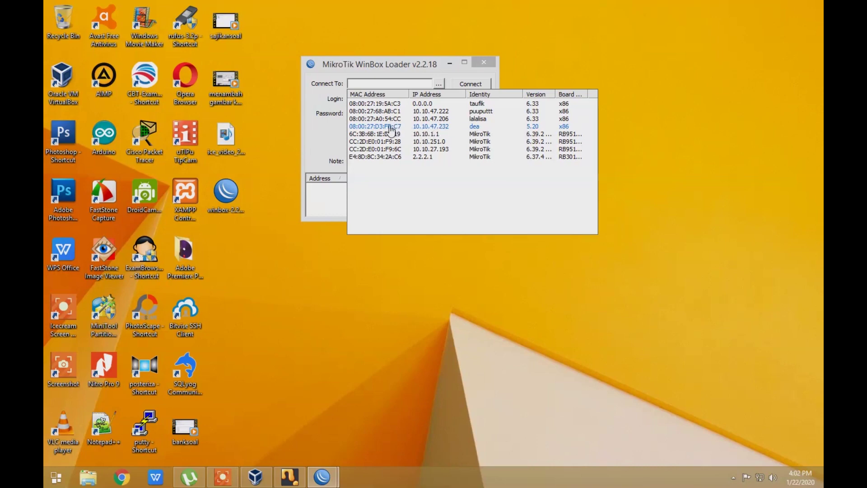
click(390, 127)
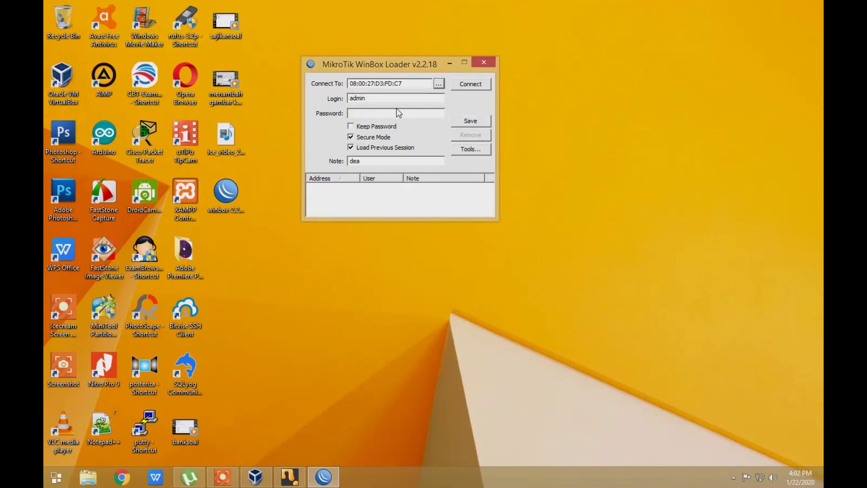
click(471, 88)
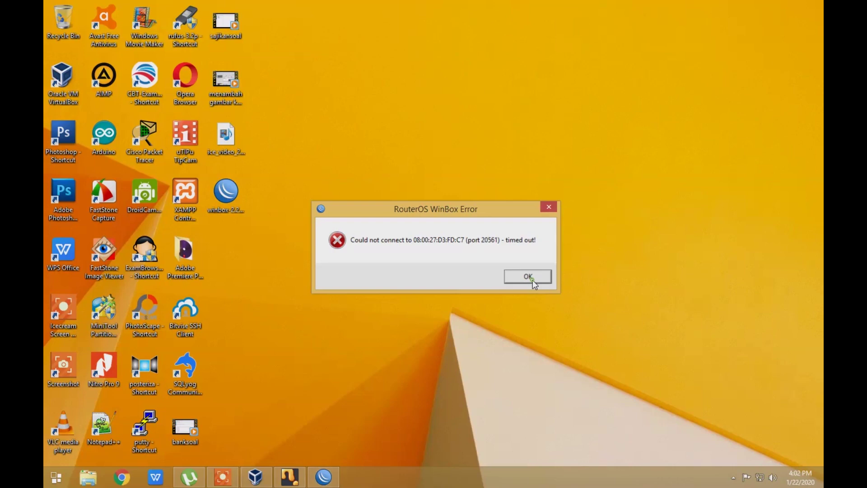
click(529, 276)
Connect to the router at 10.10.47.232, dismiss the welcome notice, and maximize WinBox
click(439, 84)
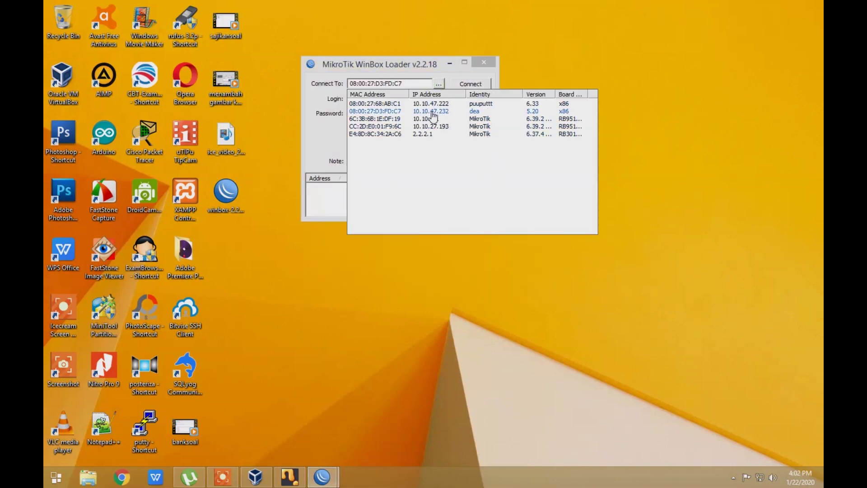
click(432, 112)
click(479, 85)
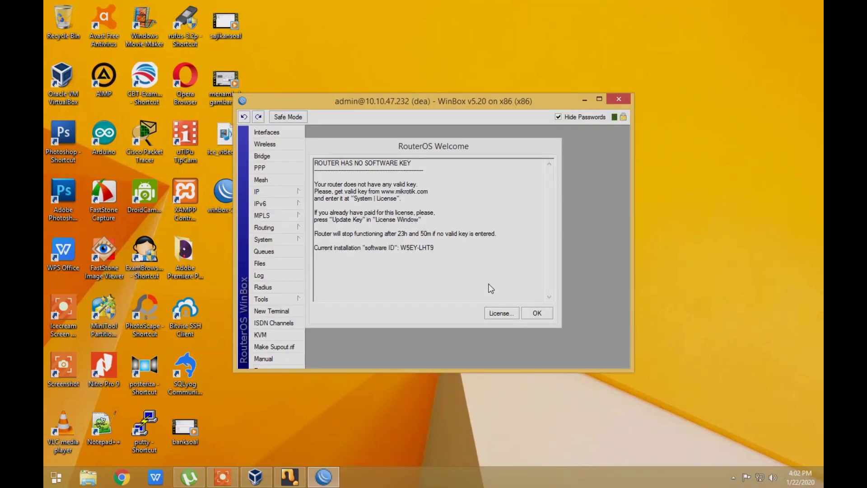
click(538, 315)
click(539, 313)
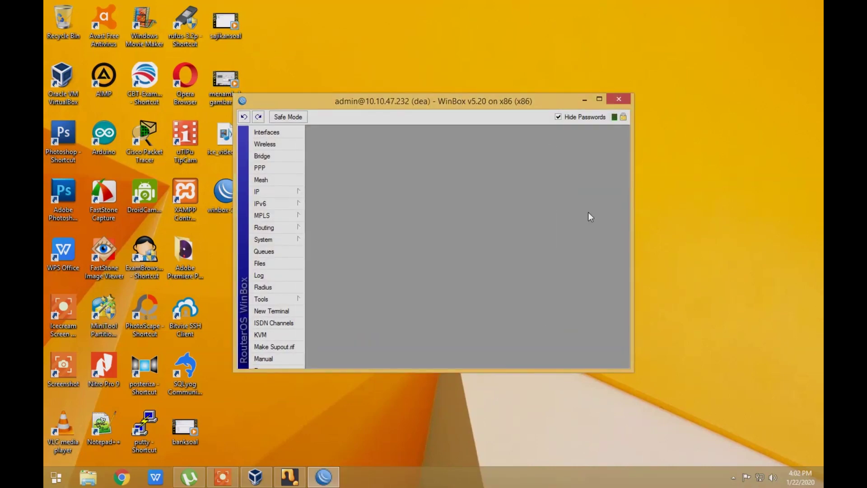
click(600, 100)
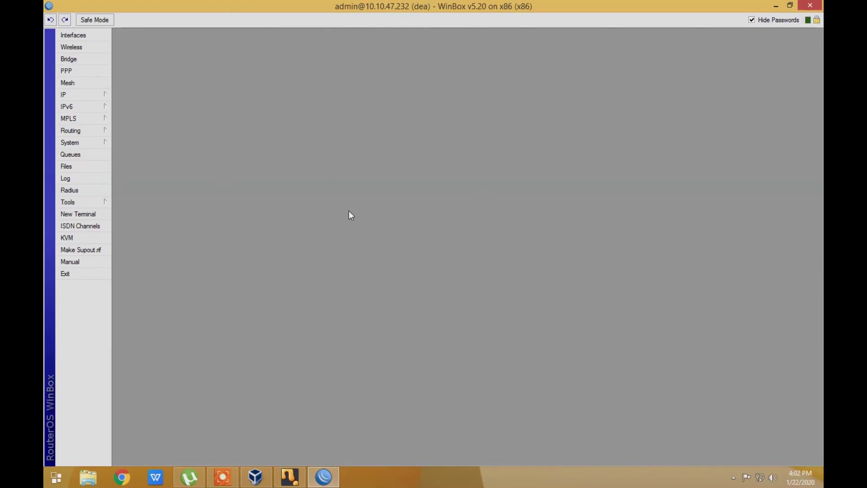
Add the IP address 192.168.100.1/24 on interface ether2
click(83, 97)
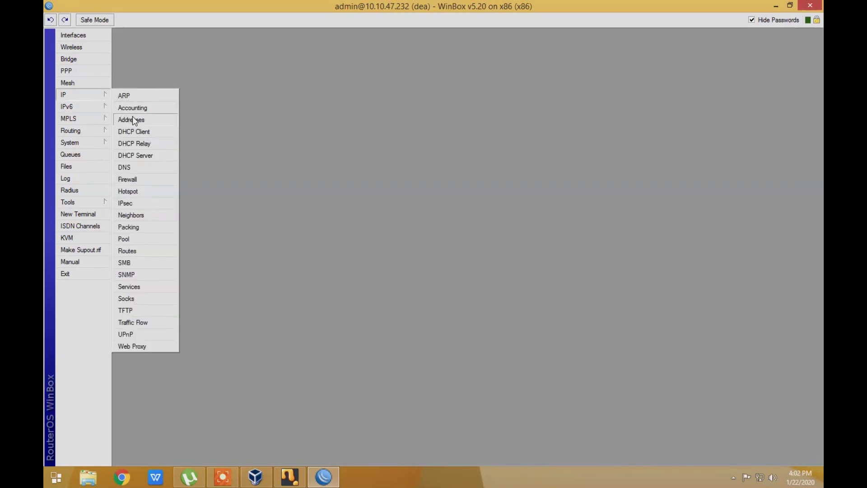
click(132, 119)
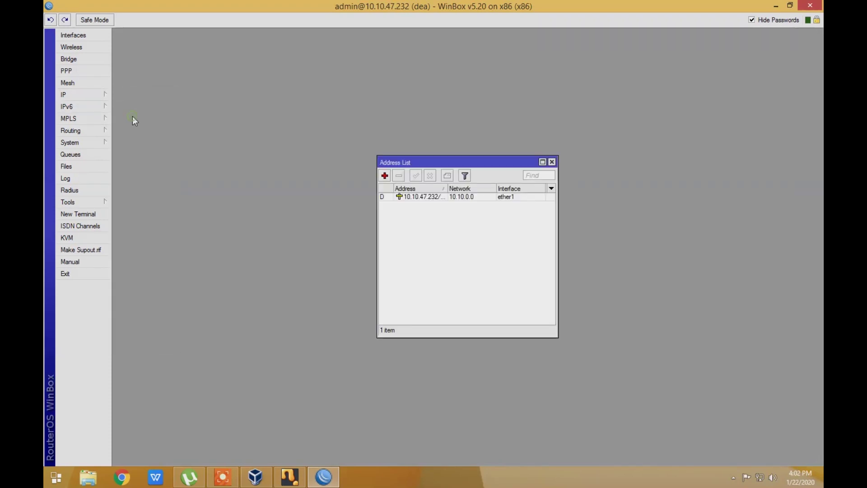
click(384, 176)
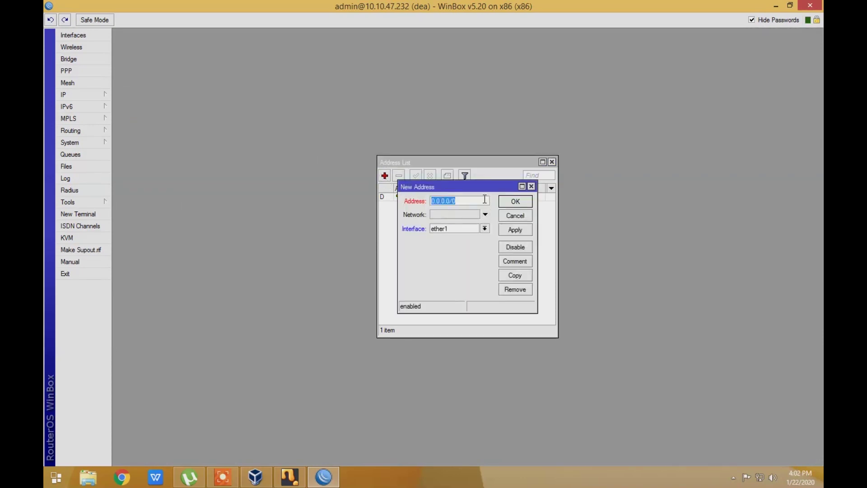
drag(471, 185, 487, 206)
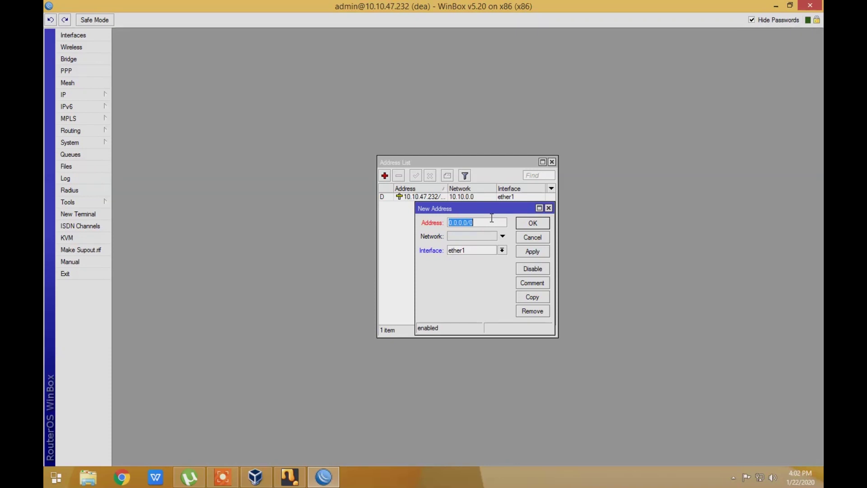
text(192.168.100.1/24)
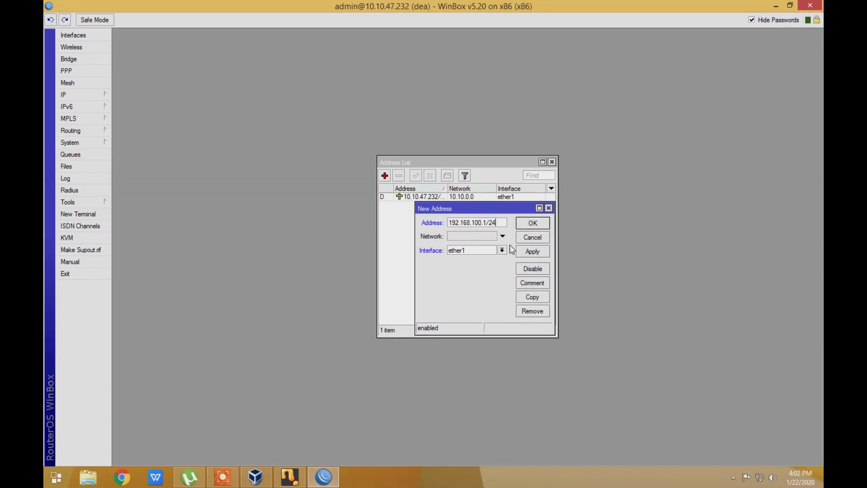
click(502, 250)
click(482, 263)
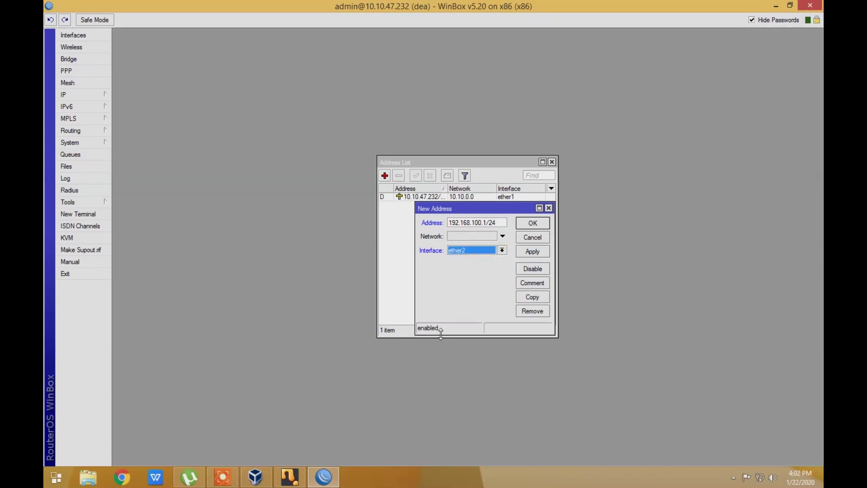
click(533, 224)
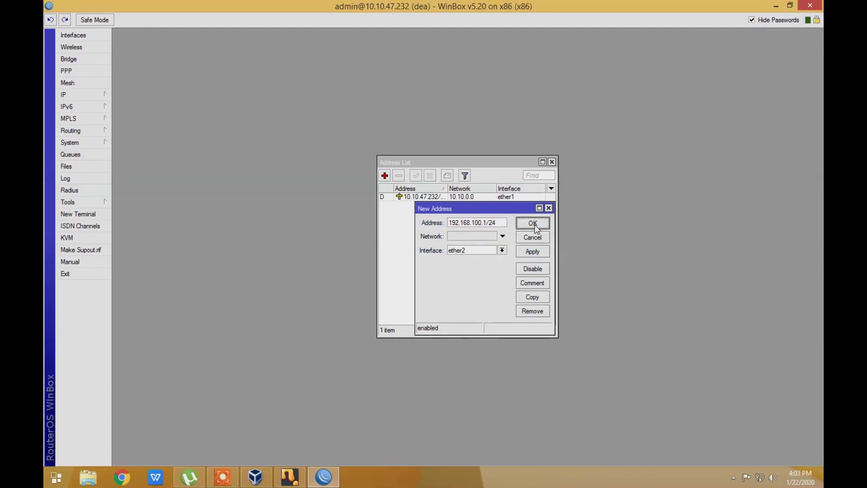
Sort the address list by interface, check the new 192.168.100.1 entry, and close the list
drag(558, 238, 609, 244)
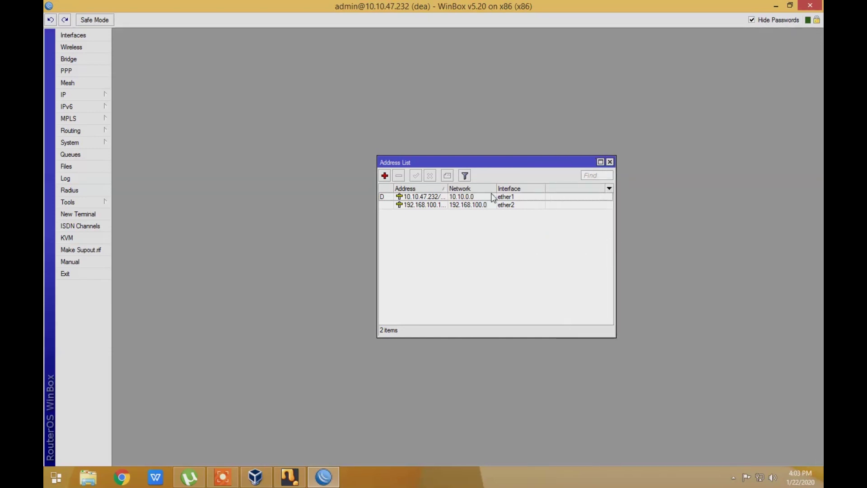
click(527, 189)
double_click(422, 205)
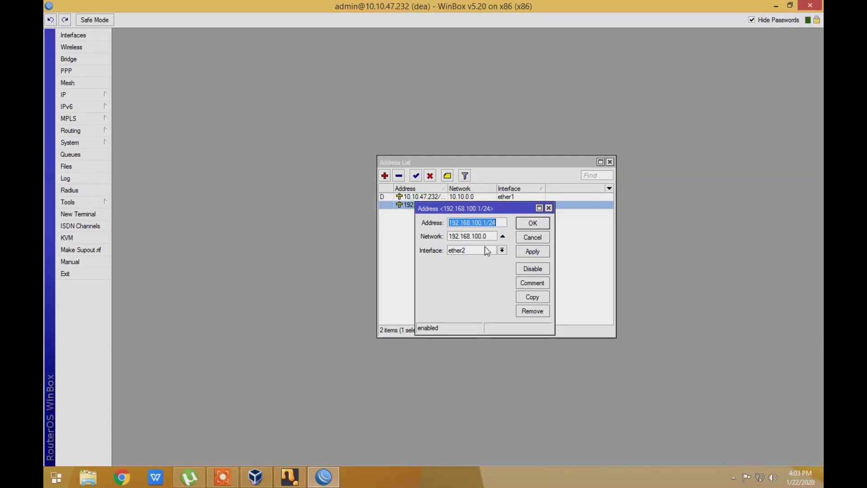
click(544, 226)
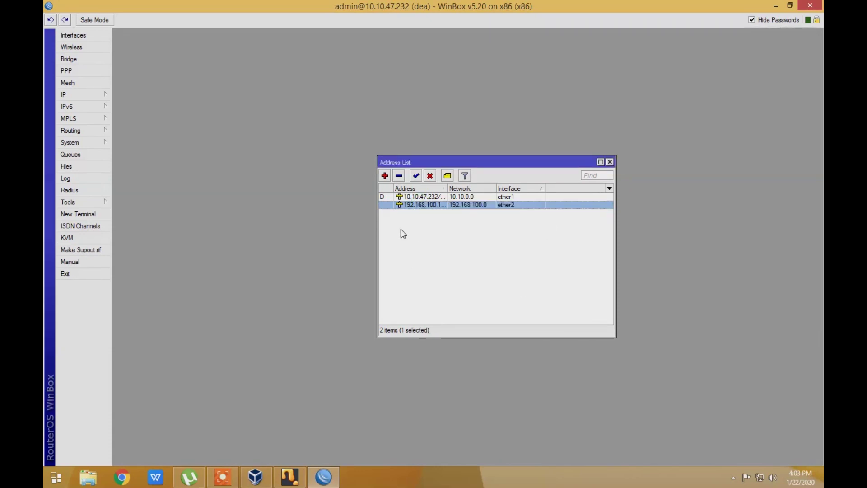
drag(566, 162, 482, 160)
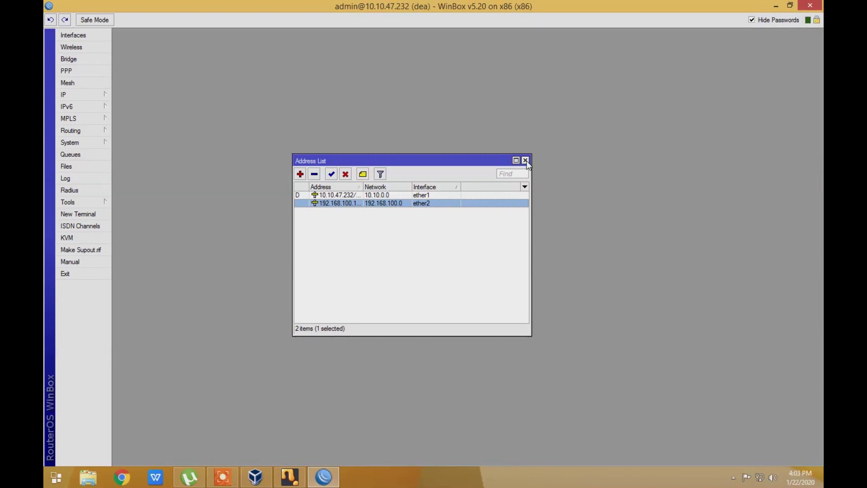
click(525, 160)
Create a NAT rule with Out. Interface ether1 and action masquerade
click(89, 96)
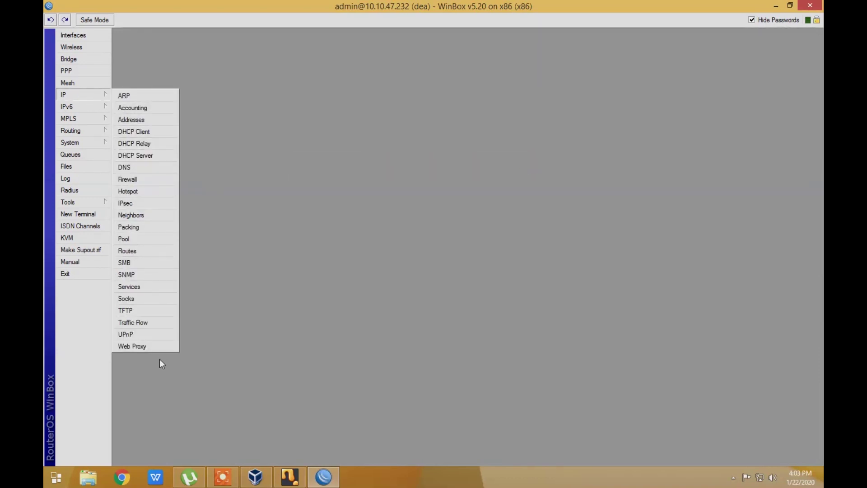
click(156, 180)
click(319, 170)
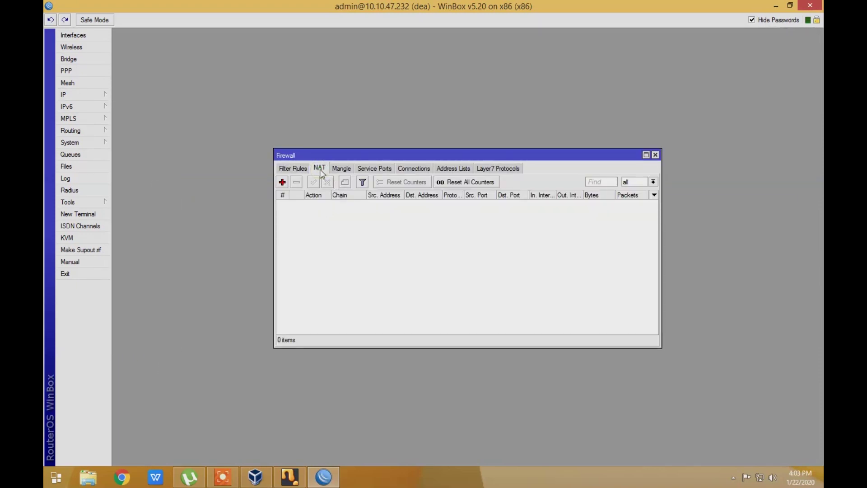
click(282, 183)
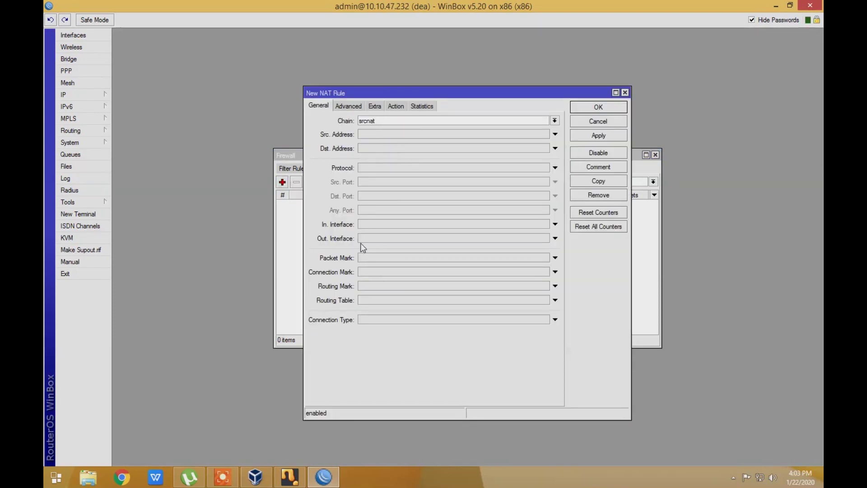
click(402, 238)
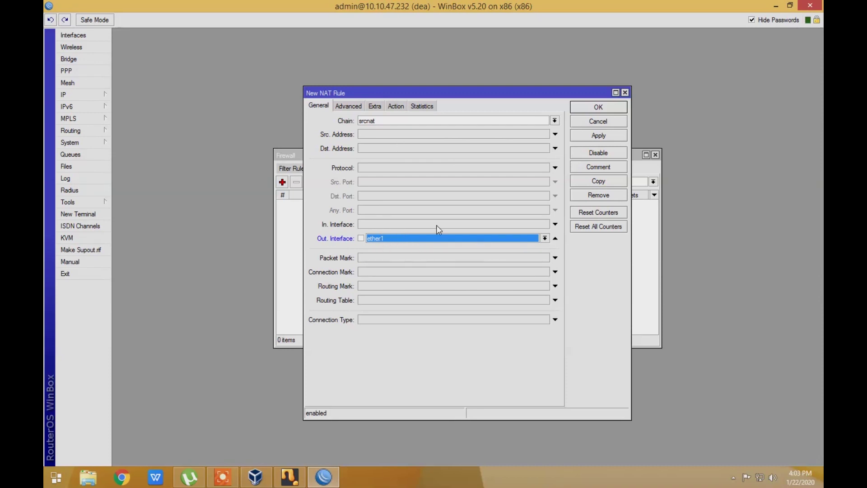
click(396, 106)
click(392, 120)
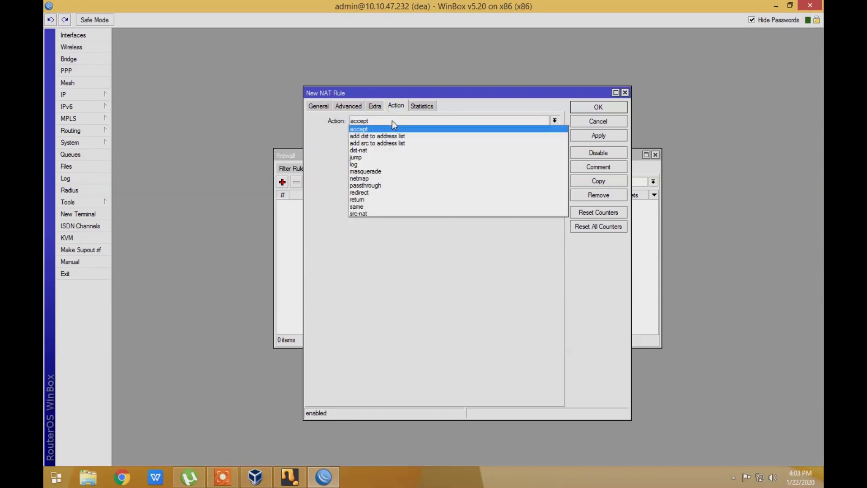
click(389, 171)
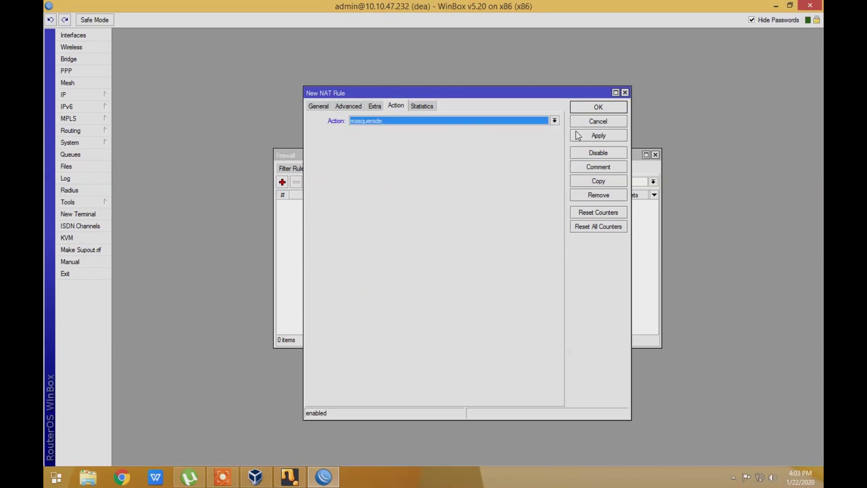
click(596, 108)
Reposition the Firewall window and close it
drag(531, 156, 477, 151)
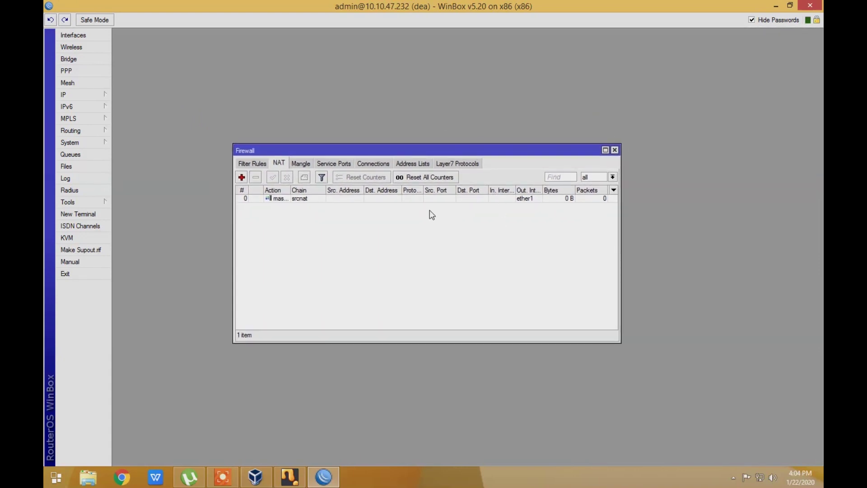
drag(490, 149, 463, 147)
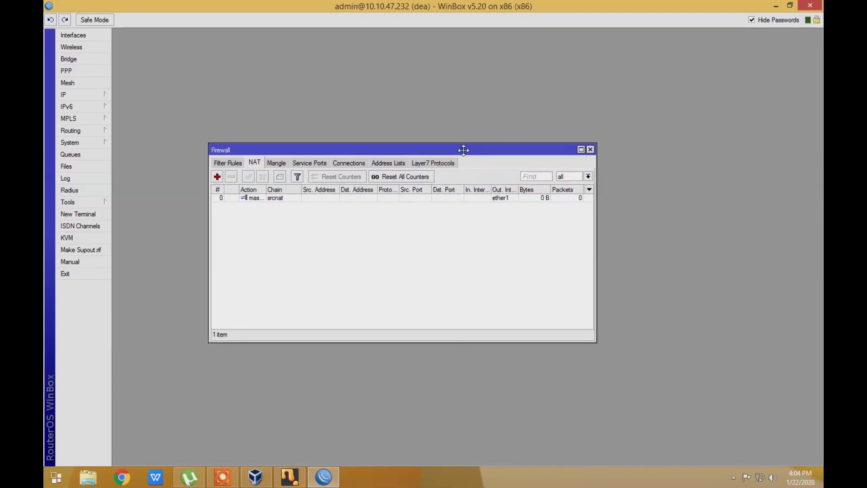
double_click(463, 147)
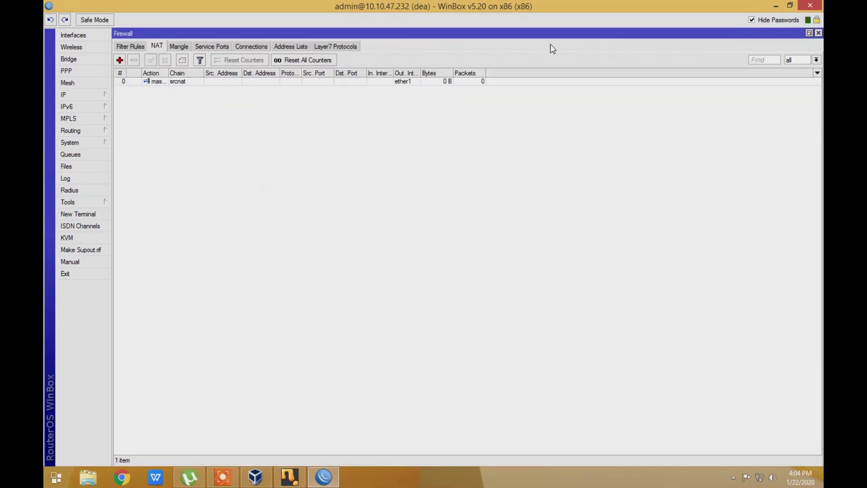
double_click(532, 33)
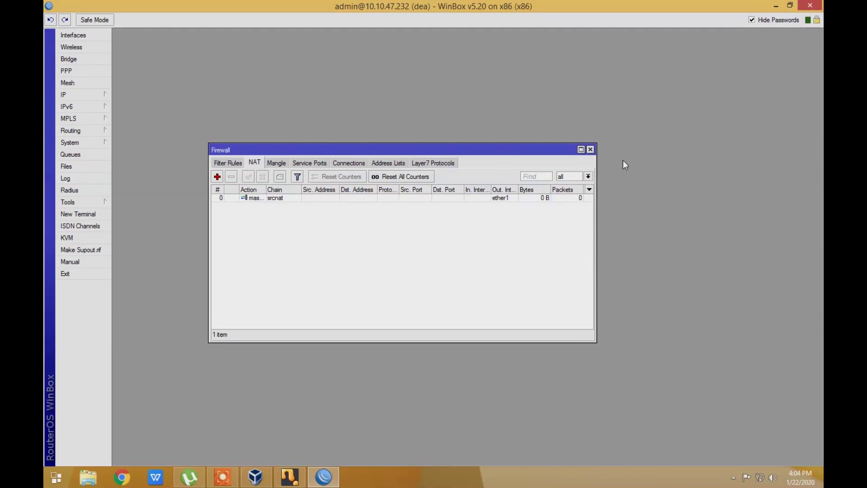
click(590, 150)
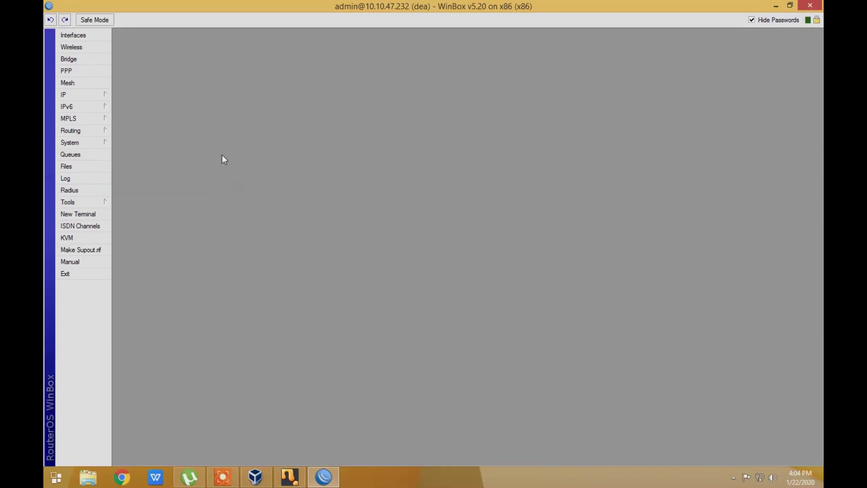
Start the DHCP Setup wizard and choose ether2 as the server interface
click(81, 96)
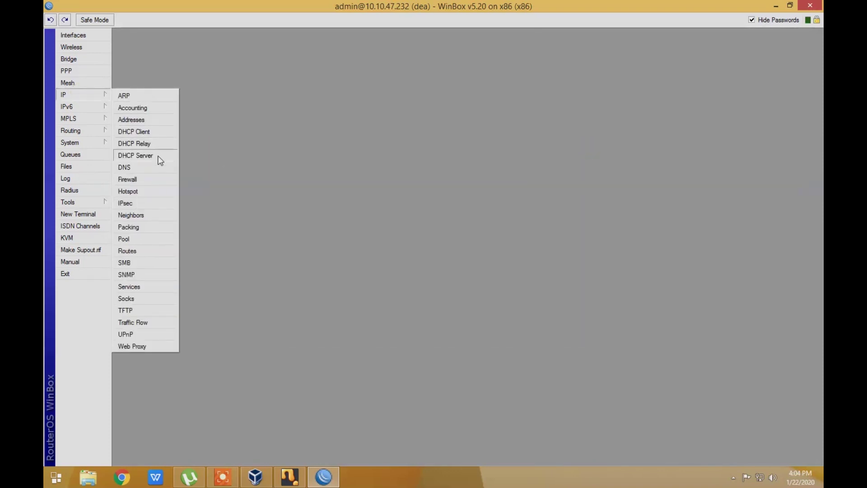
click(136, 155)
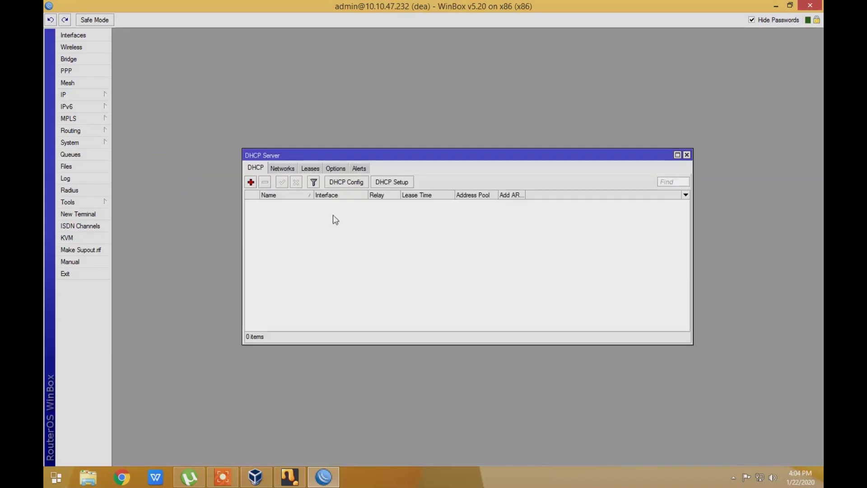
click(390, 185)
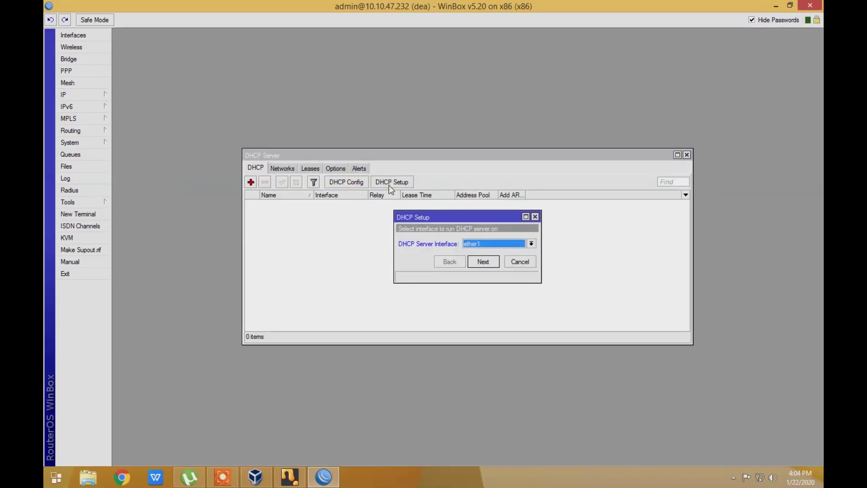
click(520, 247)
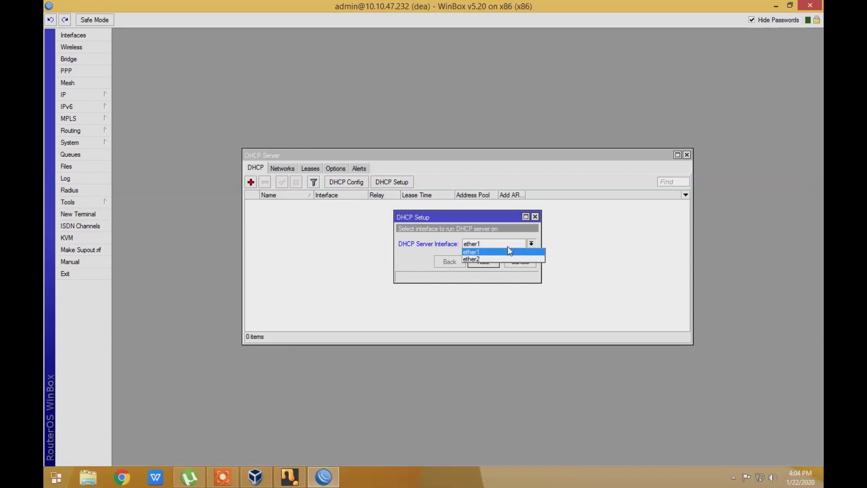
click(479, 260)
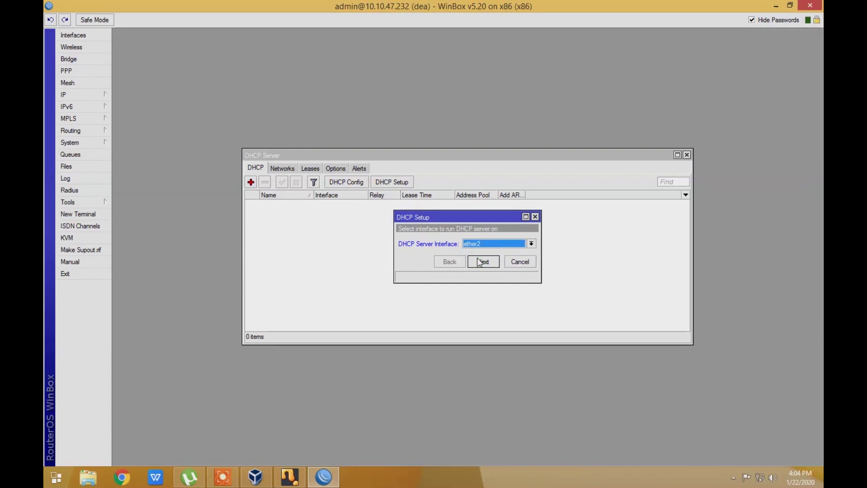
click(484, 264)
Accept network 192.168.100.0/24 and the gateway, and end the pool at 192.168.100.10
click(483, 262)
click(483, 261)
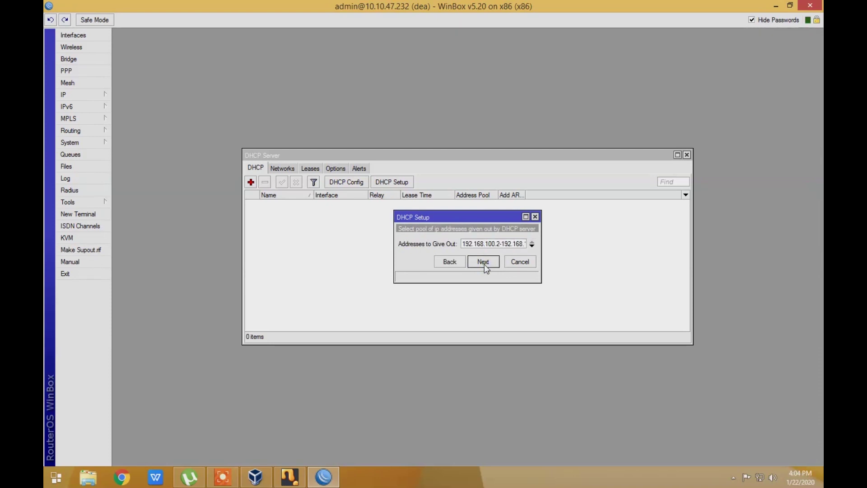
click(509, 244)
drag(514, 244, 528, 244)
text(100)
click(484, 262)
Accept the DNS settings and 3-day lease to finish, then return to VirtualBox Manager
click(491, 276)
click(490, 276)
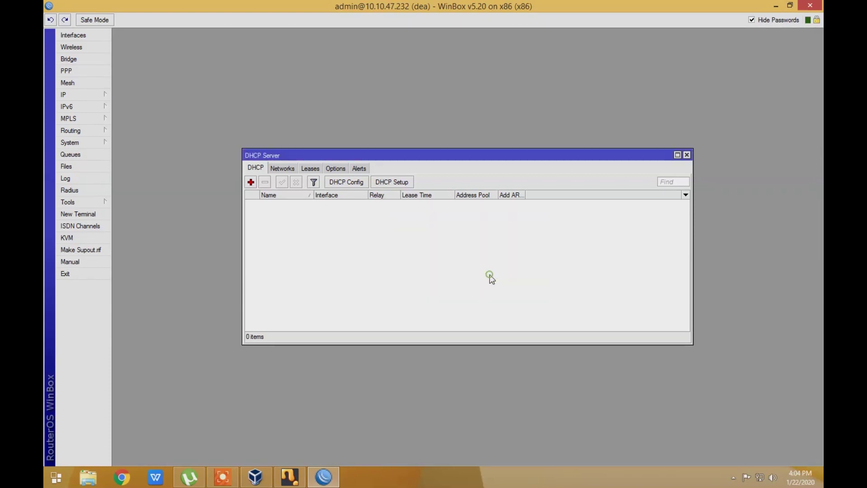
click(470, 248)
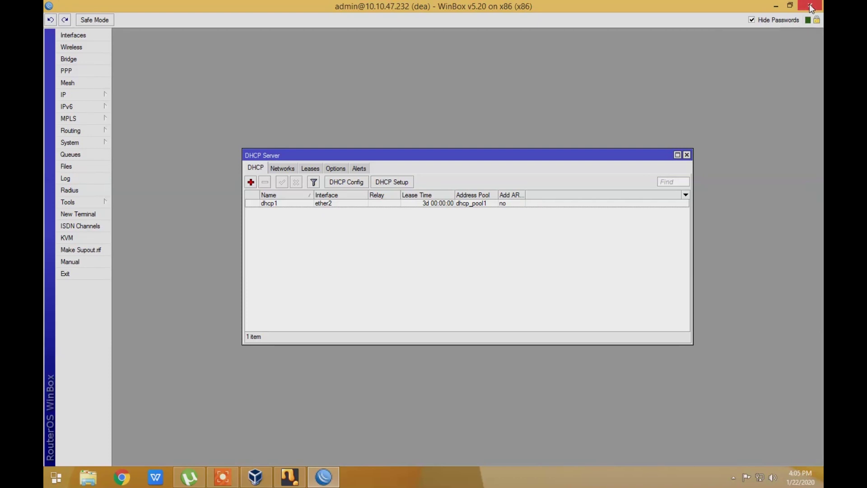
click(255, 477)
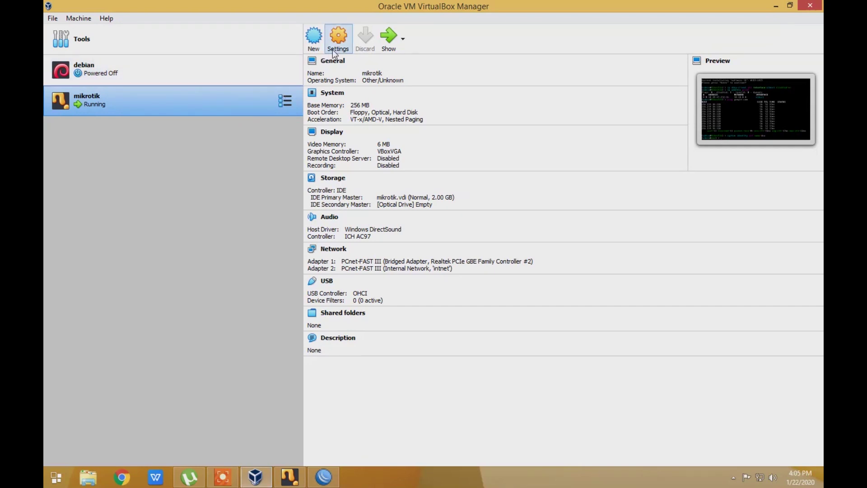
Create the 'windows 7' VM with 2048 MB memory and a new default 32 GB disk
click(313, 47)
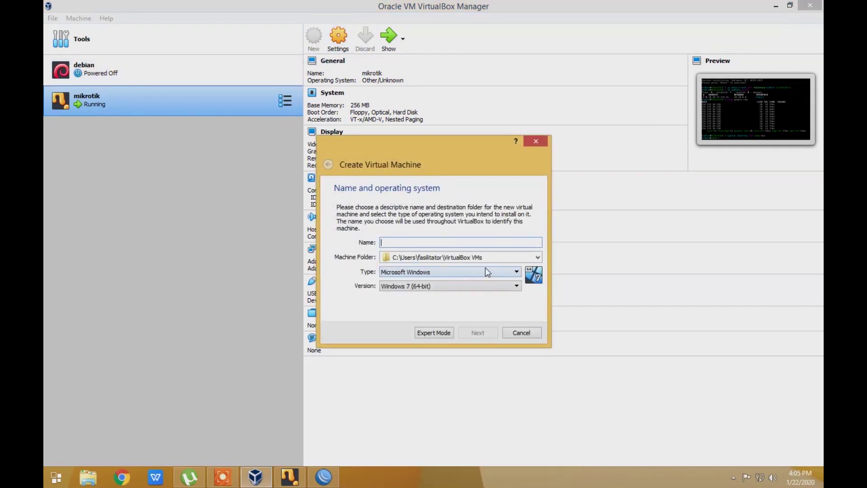
text(windows 7)
click(473, 335)
click(478, 335)
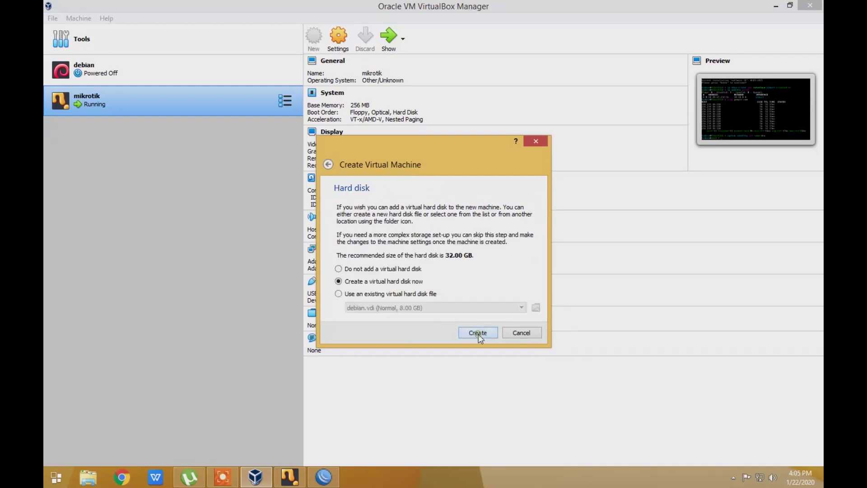
click(478, 335)
click(481, 350)
click(481, 350)
click(480, 351)
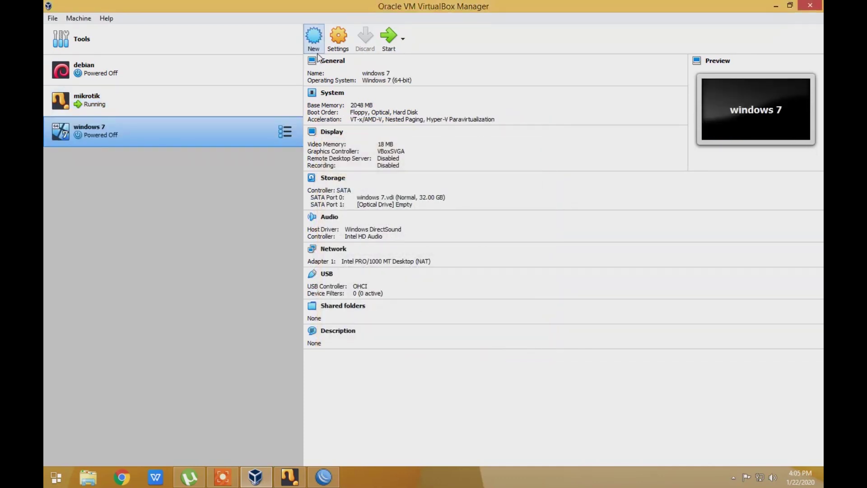
click(337, 45)
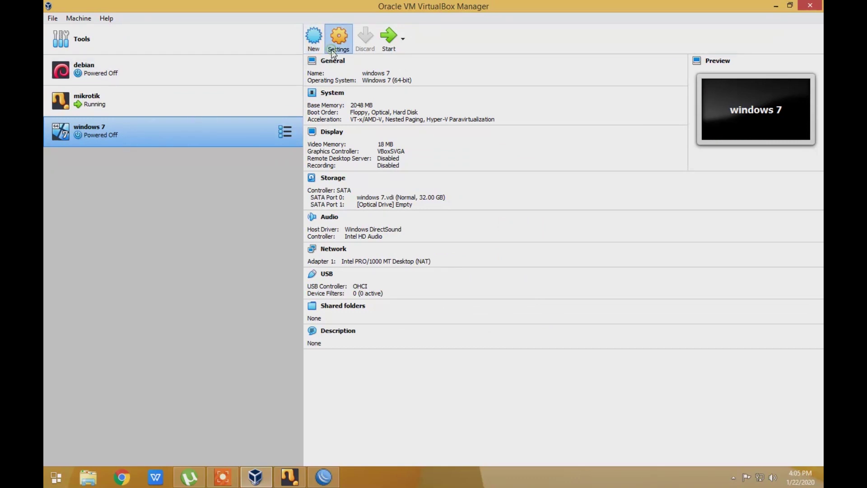
Set Adapter 1 to Internal Network 'intnet' and save the settings
click(294, 205)
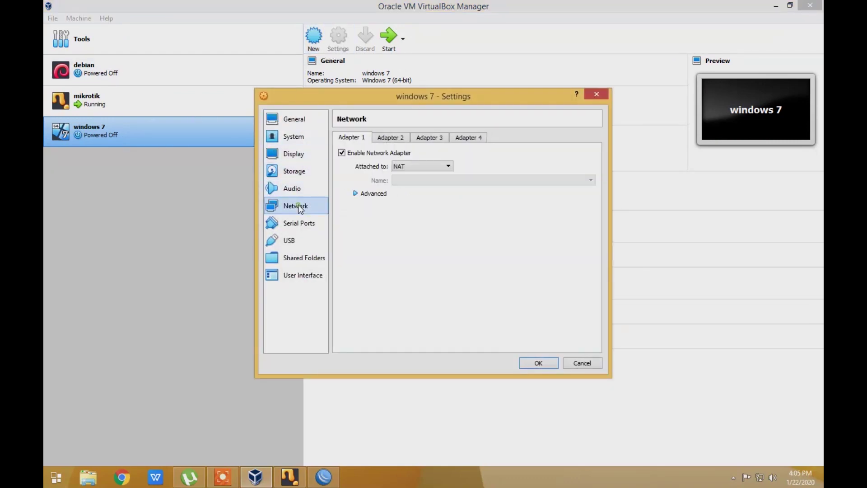
click(424, 168)
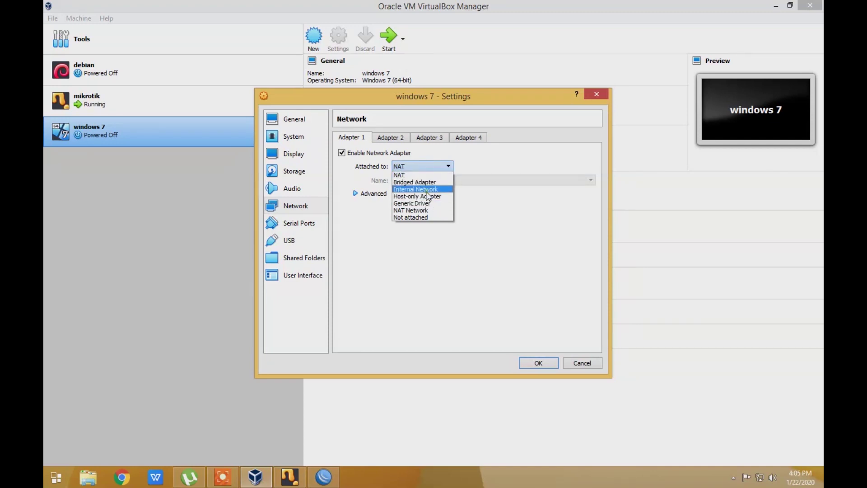
click(427, 190)
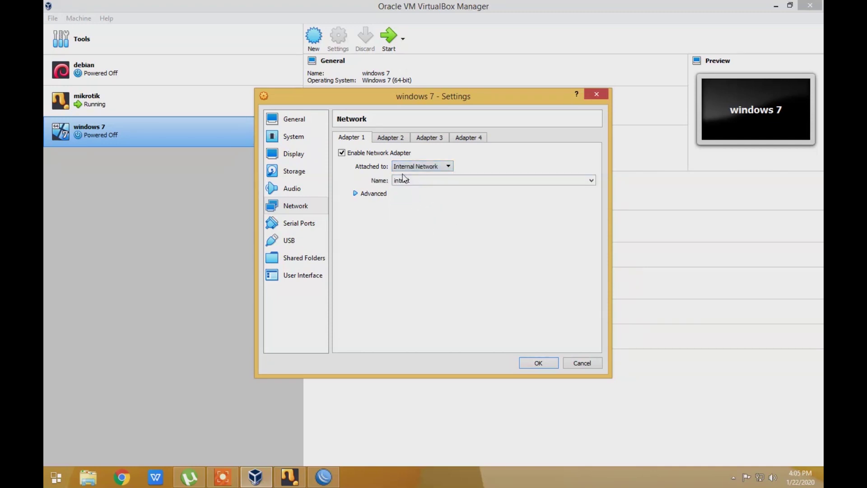
click(544, 362)
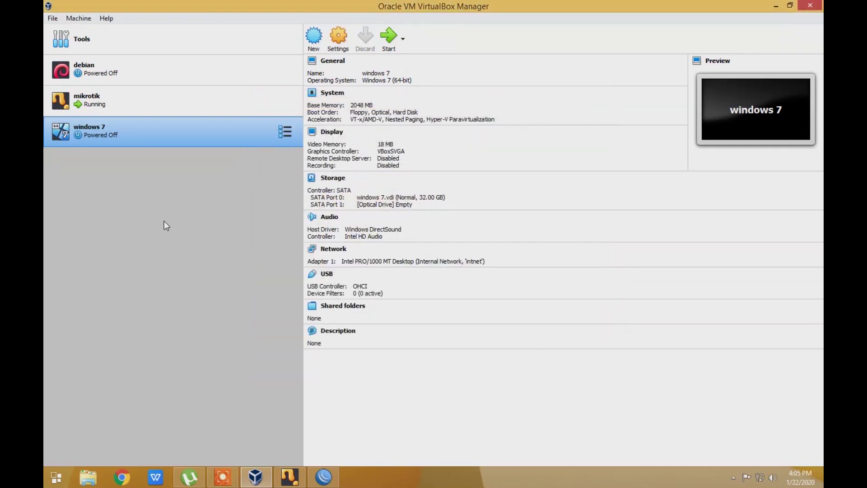
Start the windows 7 VM and choose to add a new optical disc image file
click(385, 42)
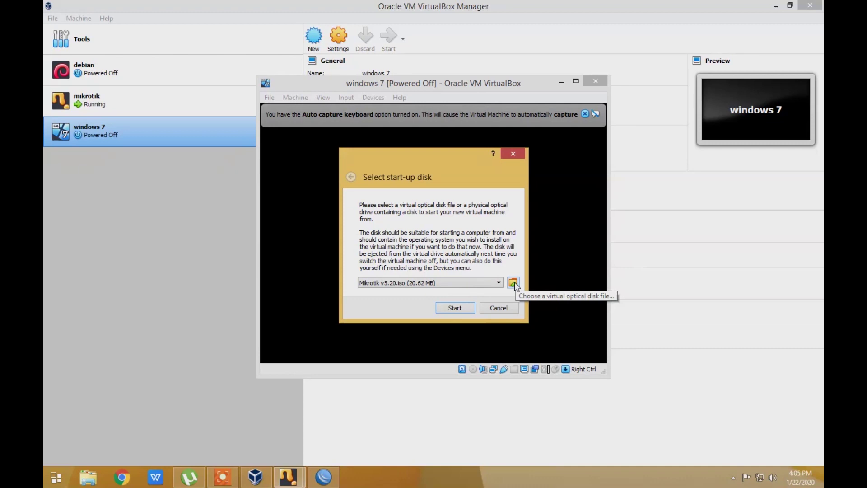
click(513, 283)
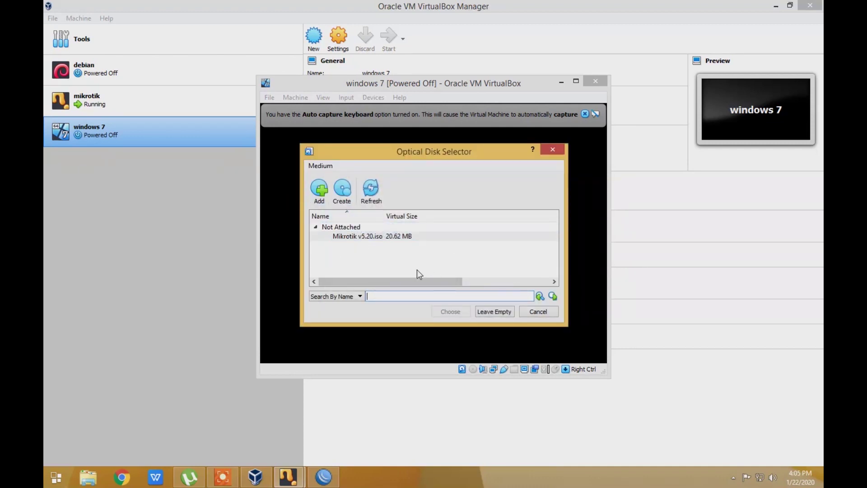
click(319, 201)
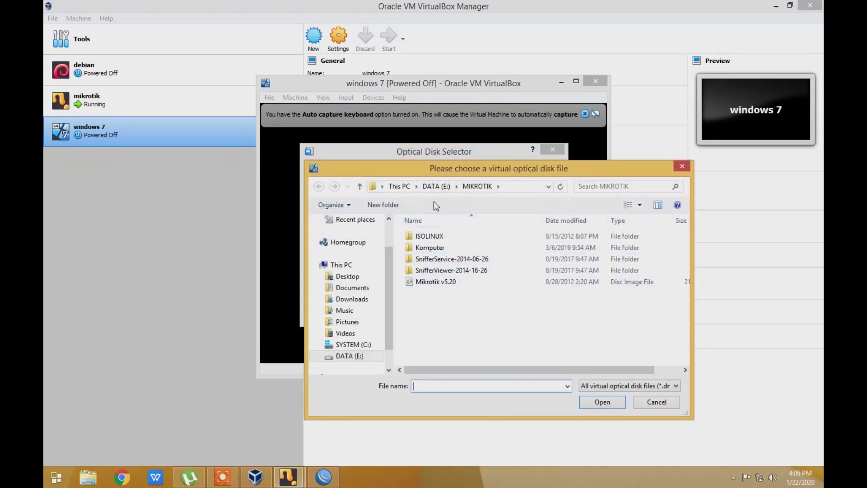
Navigate to DATA (E:) > $ MASTER LAB KOM $ > Operating System > WINDOWS
click(436, 187)
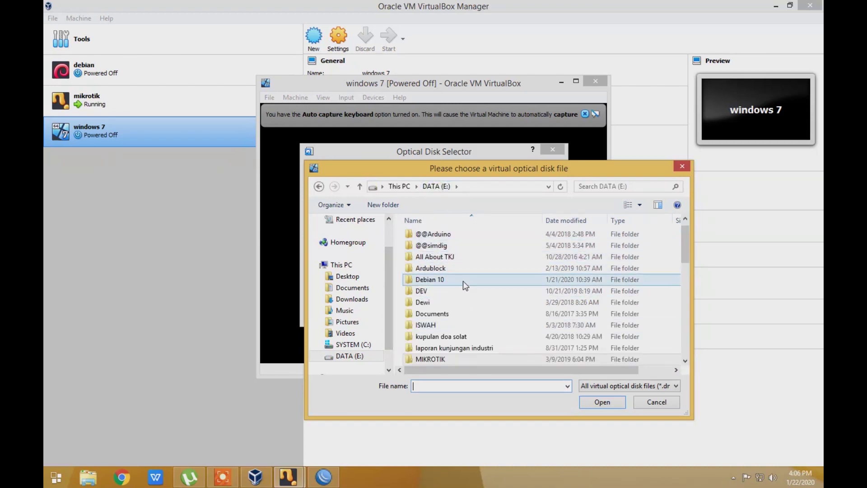
scroll(466, 246, up, 1)
double_click(467, 237)
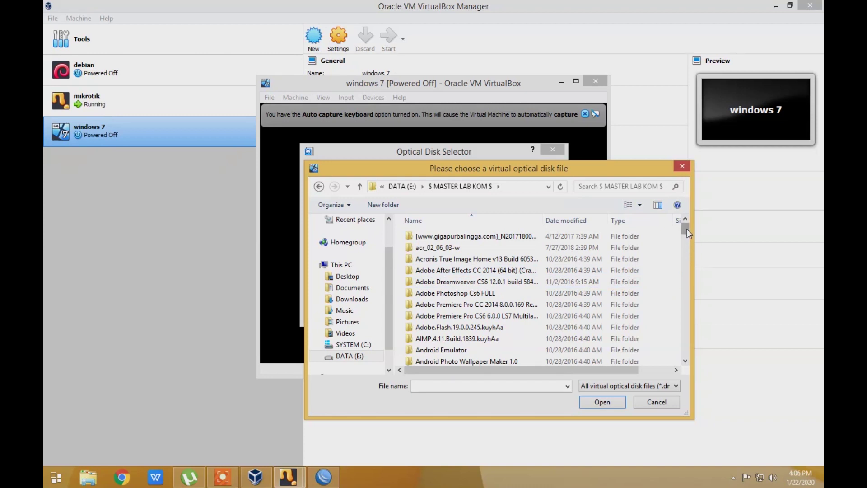
drag(687, 230, 687, 242)
scroll(478, 293, up, 3)
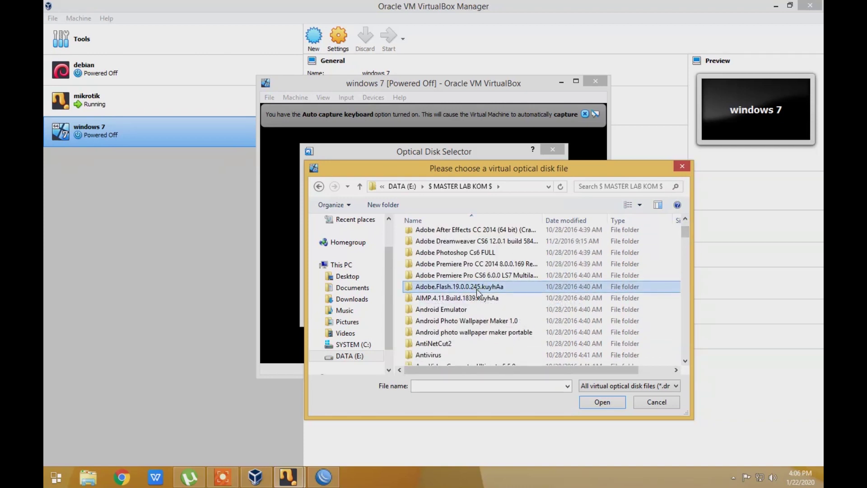
scroll(477, 293, down, 10)
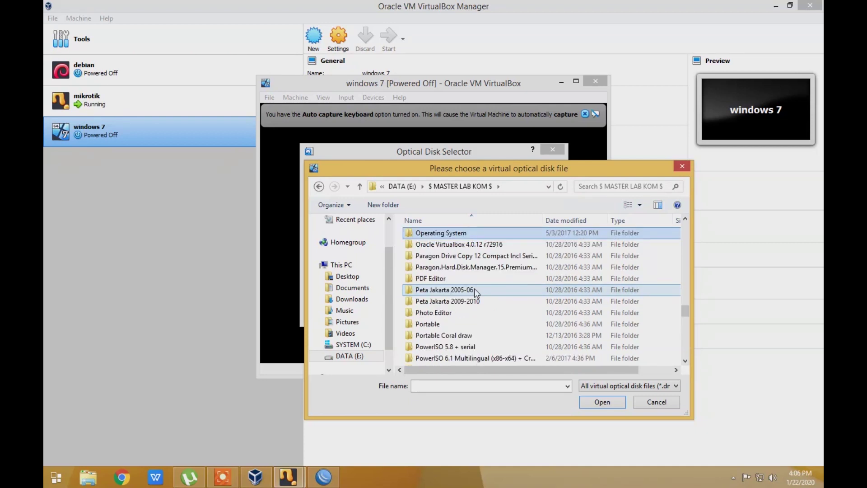
double_click(416, 233)
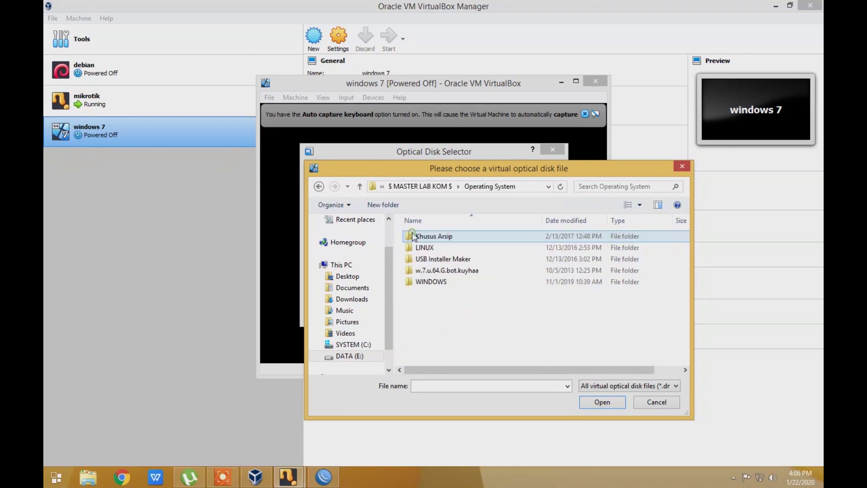
double_click(421, 282)
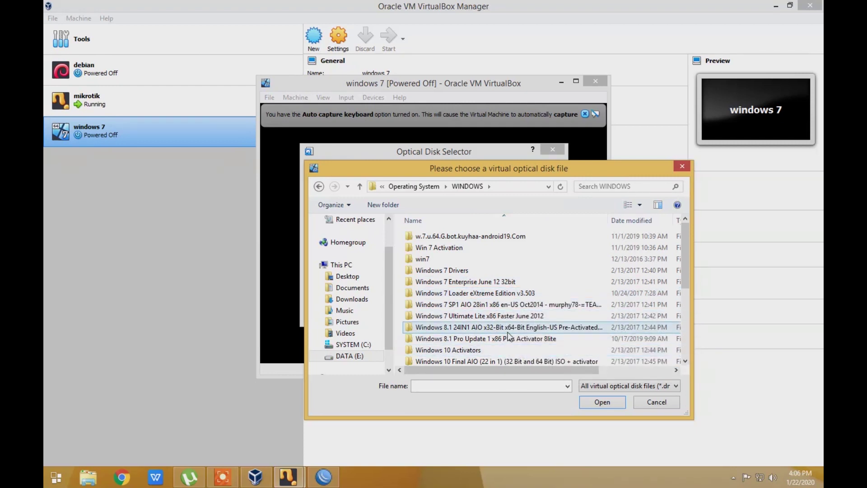
Inspect the Windows 8.1 24IN1 AIO and Windows 7 Ultimate SP1 folders, returning to WINDOWS
double_click(508, 330)
click(446, 248)
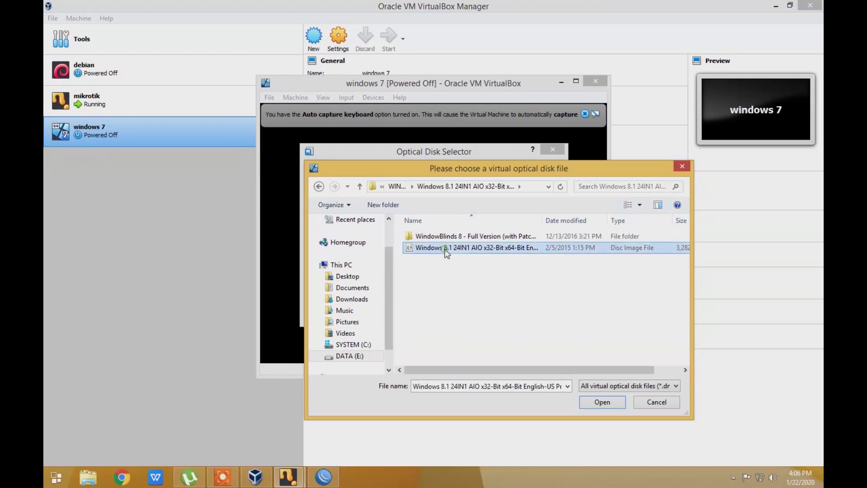
click(359, 187)
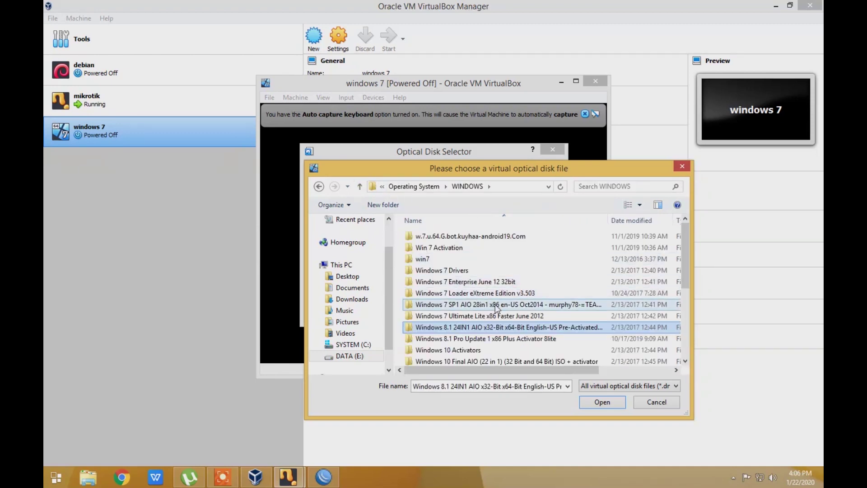
double_click(469, 236)
double_click(447, 236)
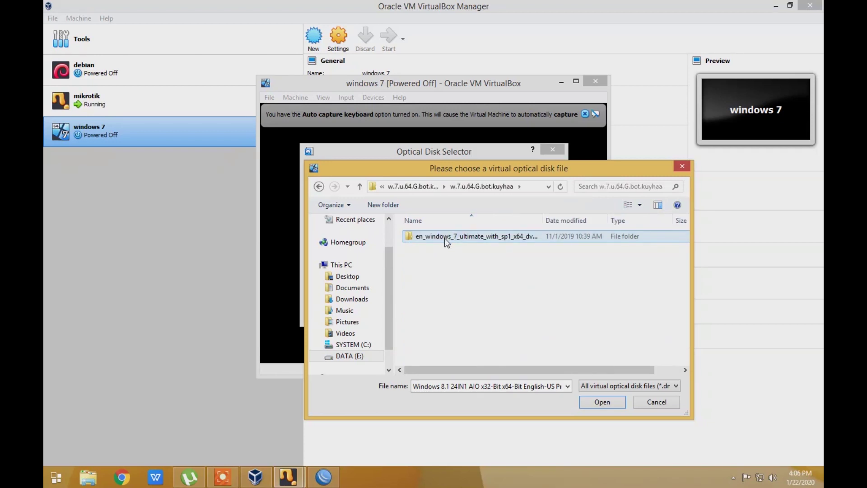
double_click(446, 241)
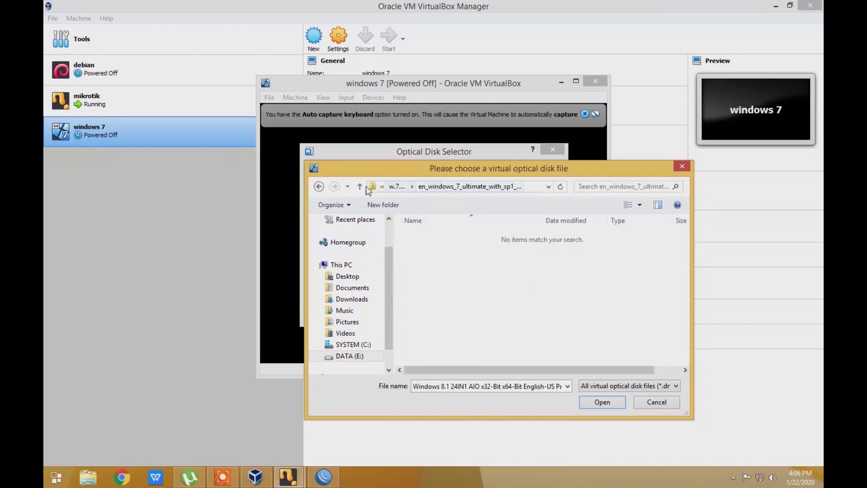
click(319, 187)
click(318, 187)
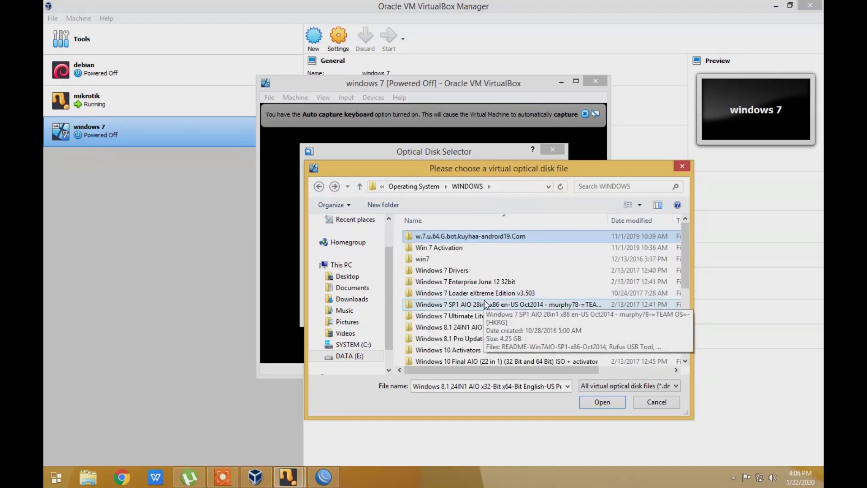
Open the Windows 7 Ultimate Lite x86 Faster June 2012 folder and select its disc image
click(468, 317)
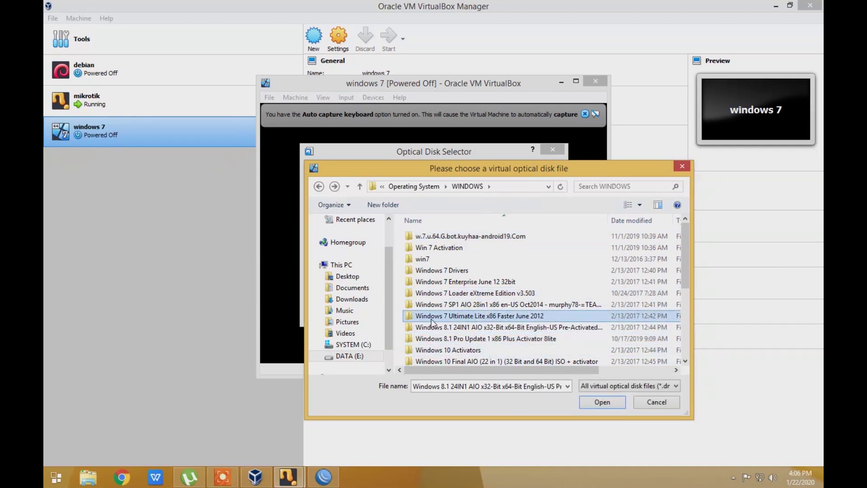
double_click(431, 318)
click(441, 235)
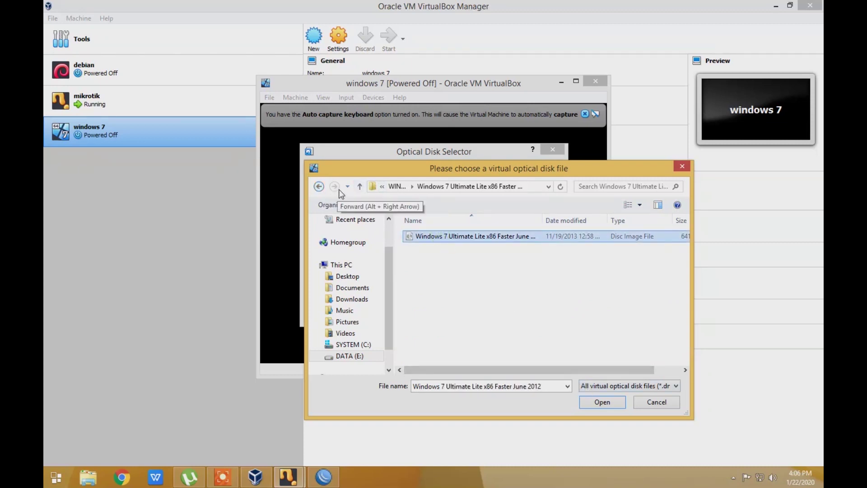
click(360, 186)
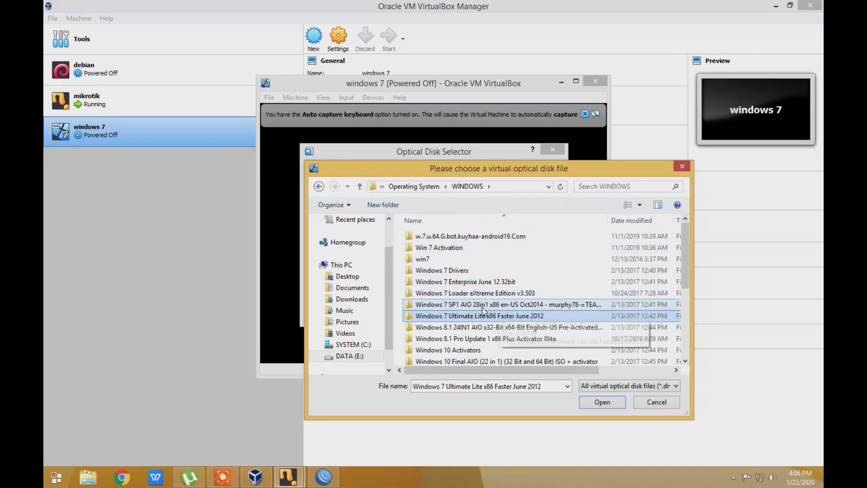
Browse the Windows 7 SP1 AIO 28in1 and Win 7 Activation folders, then cancel the file chooser
double_click(481, 306)
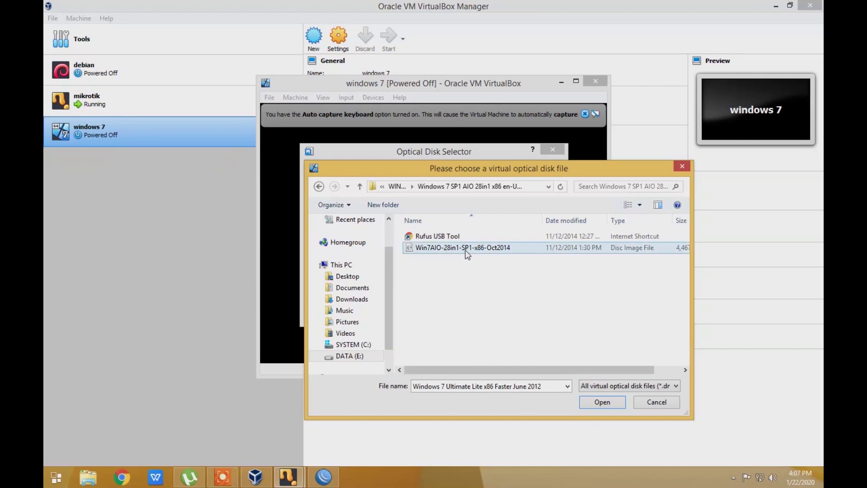
click(465, 249)
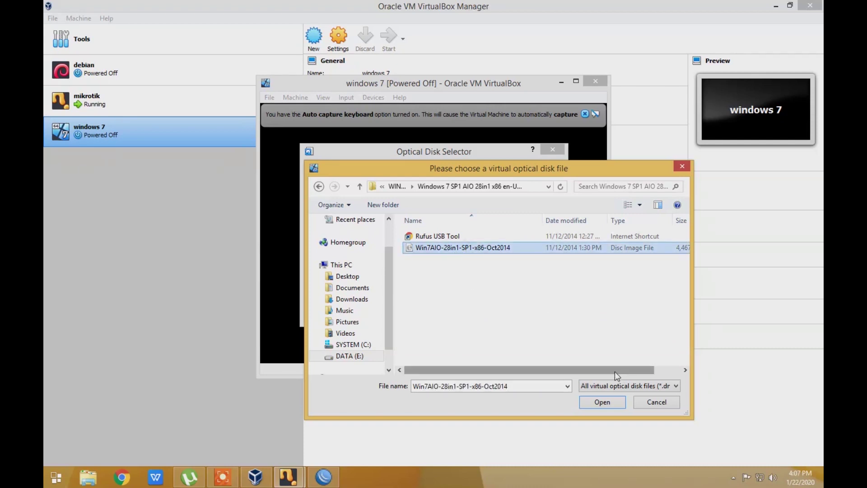
click(360, 186)
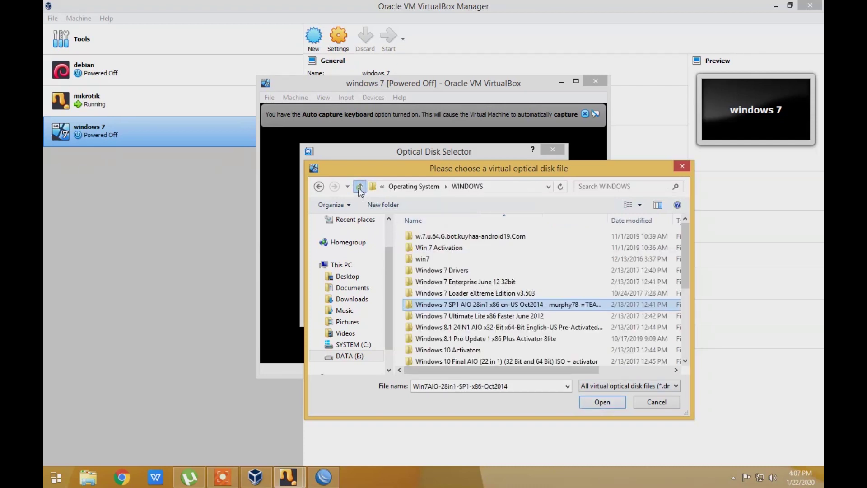
click(469, 281)
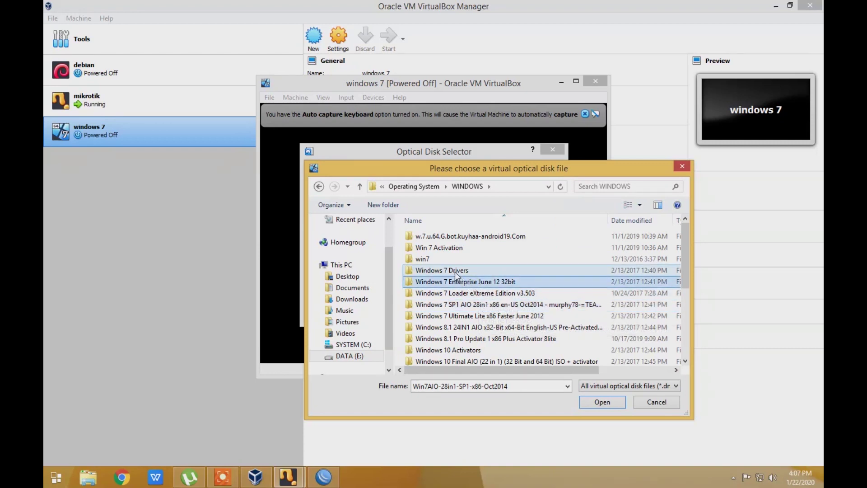
click(448, 250)
double_click(448, 250)
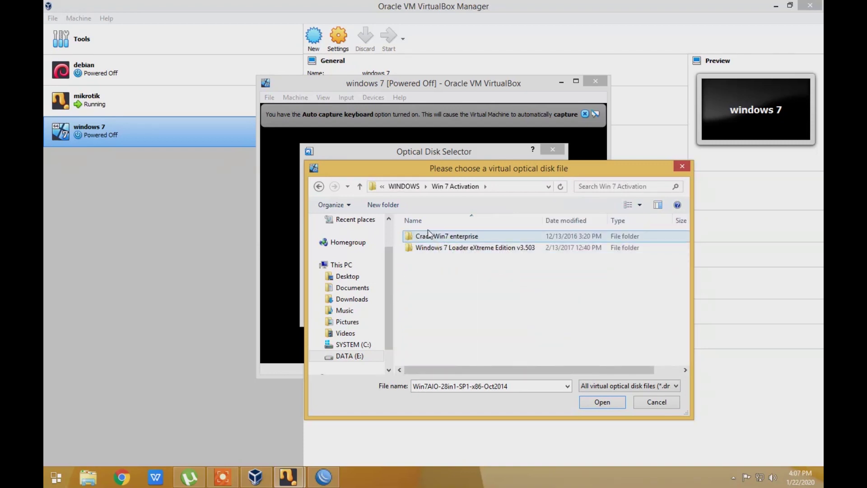
click(319, 186)
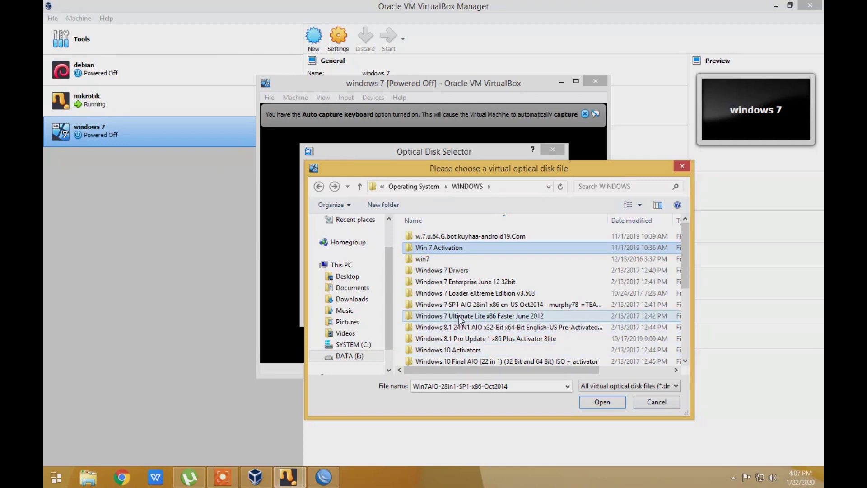
click(456, 307)
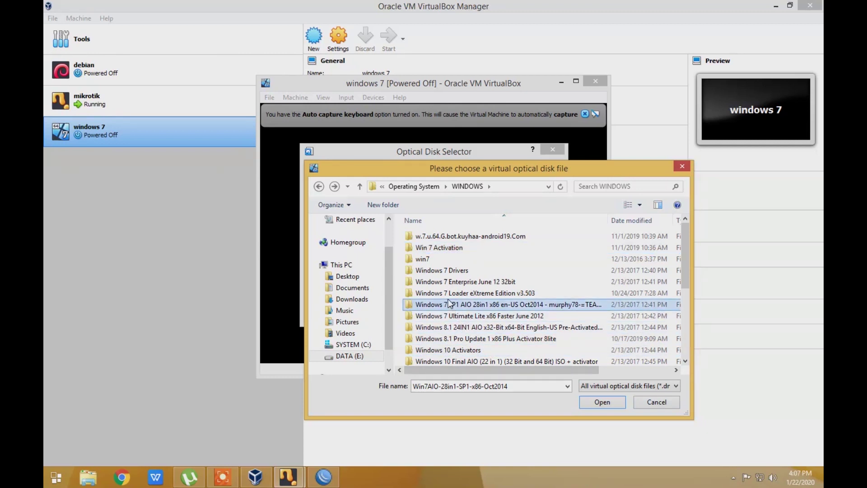
click(646, 402)
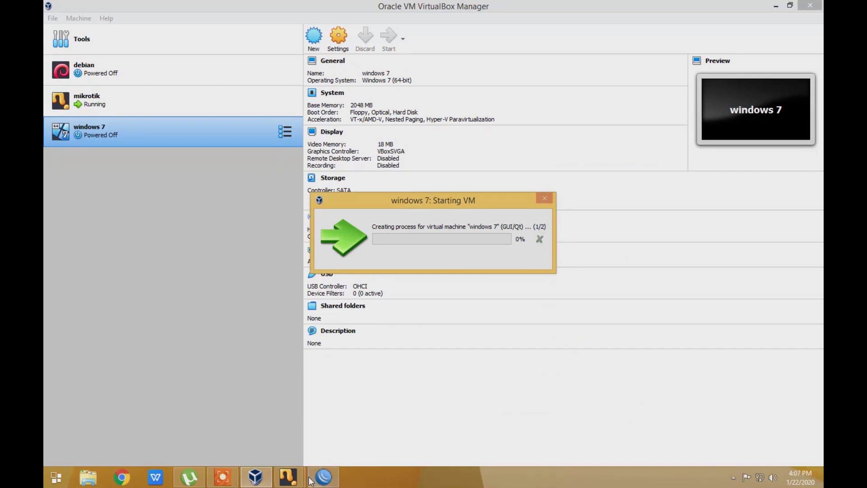
Power off the running windows 7 VM and dismiss the session error
mouse_move(289, 477)
click(357, 431)
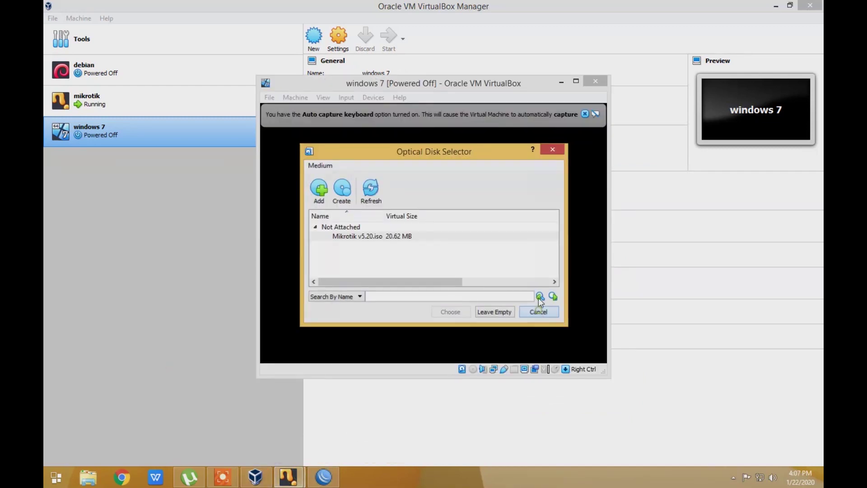
click(537, 311)
click(498, 308)
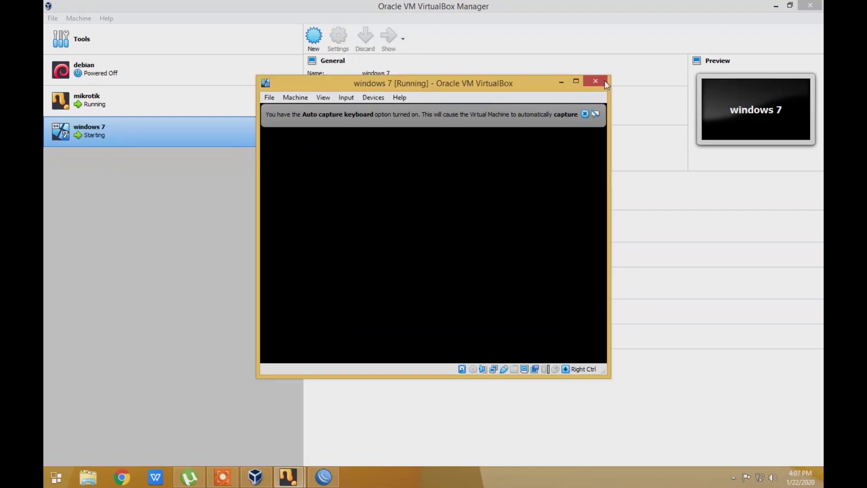
click(604, 79)
click(461, 243)
click(394, 256)
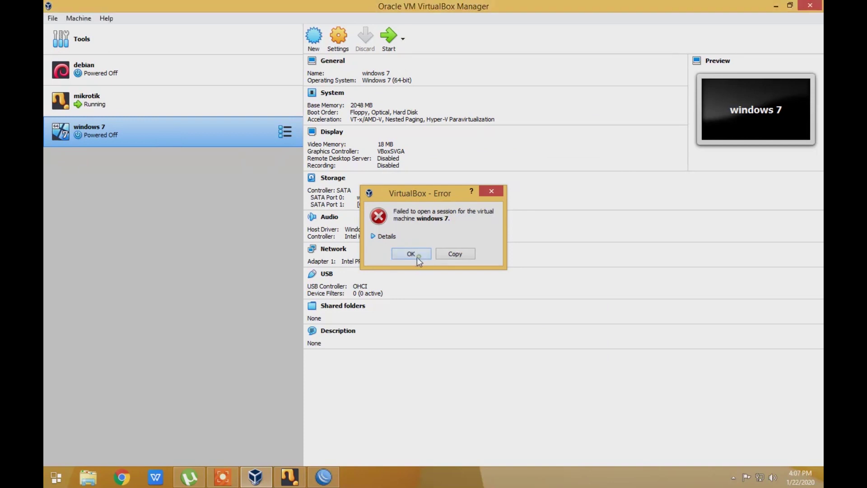
click(412, 254)
Remove the windows 7 machine with all its files and start a new VM
right_click(139, 130)
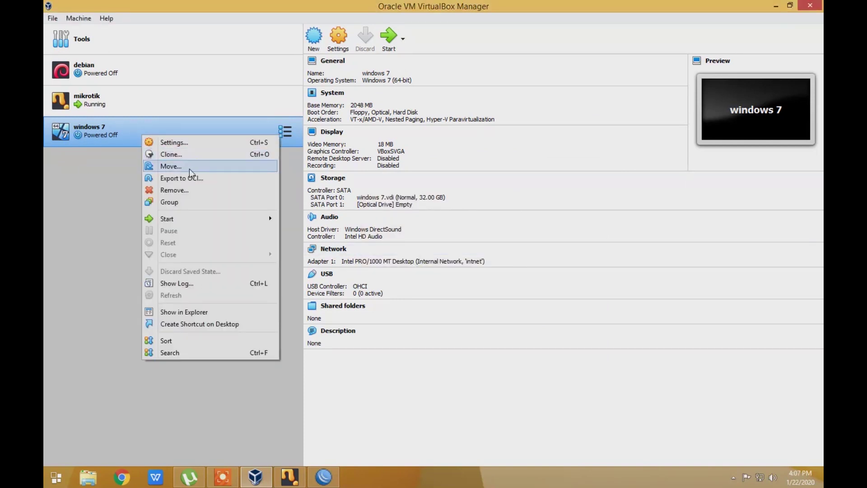
click(197, 187)
click(397, 283)
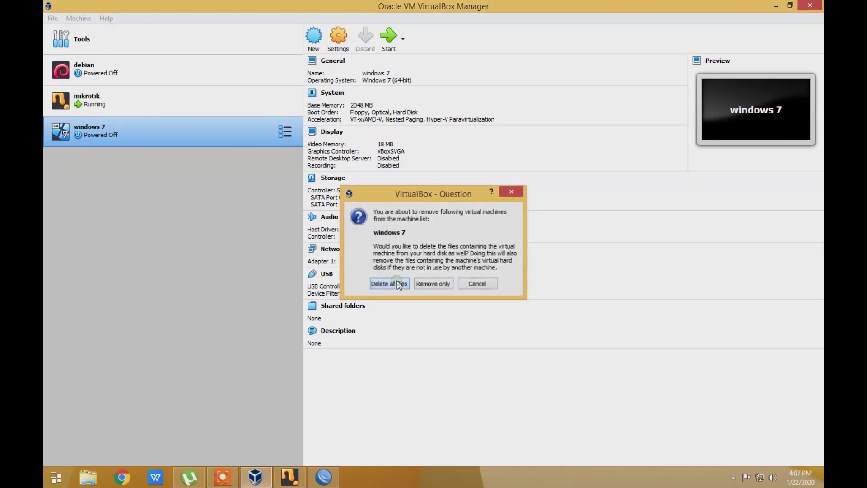
click(315, 40)
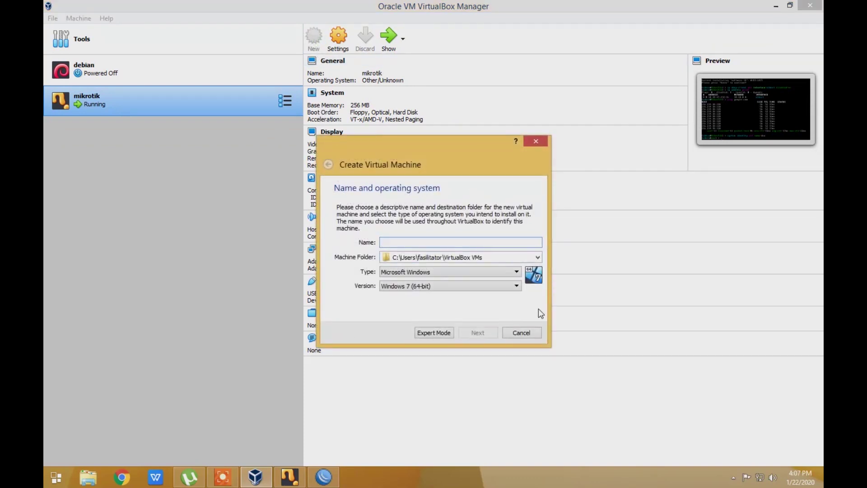
Name the new machine 'windows 7' and set its version to Windows 7 (32-bit)
text(windows 7)
click(455, 286)
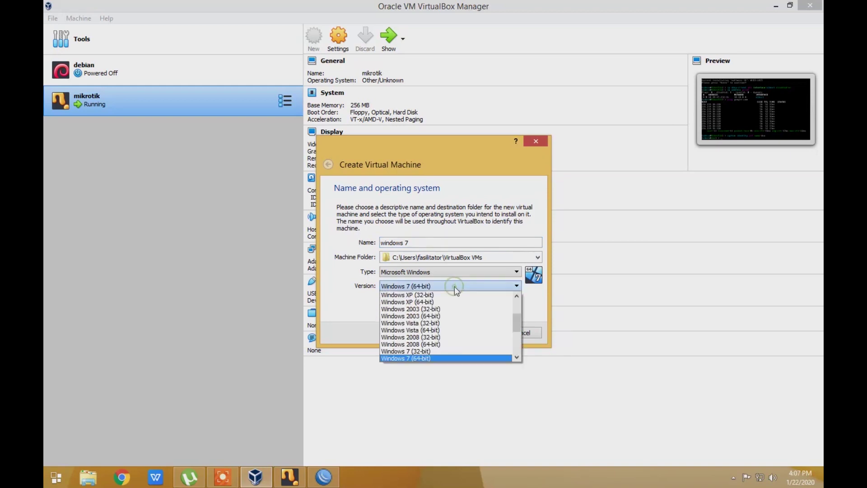
click(481, 351)
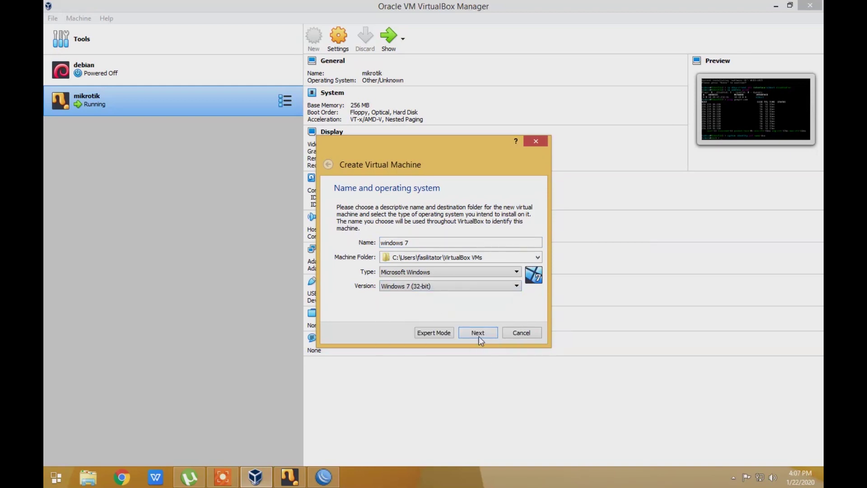
click(479, 336)
Keep default 1024 MB memory, create a 32 GB dynamically allocated VDI disk, then open Settings
click(479, 334)
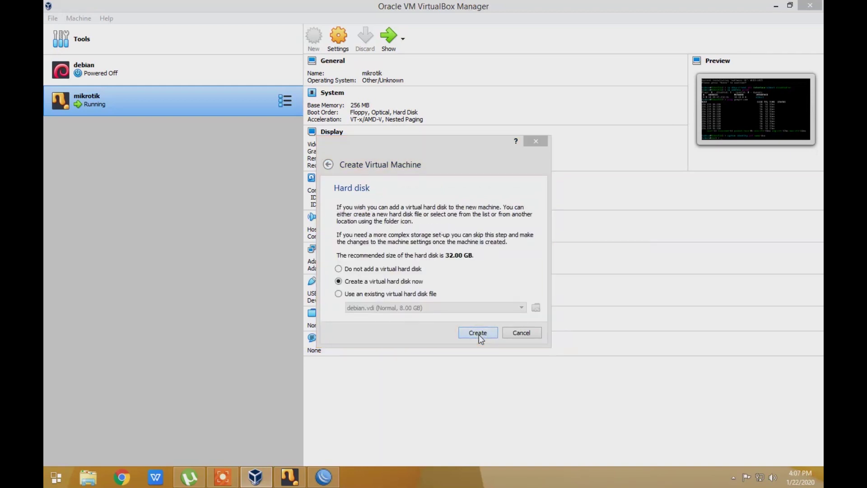
click(479, 335)
click(481, 347)
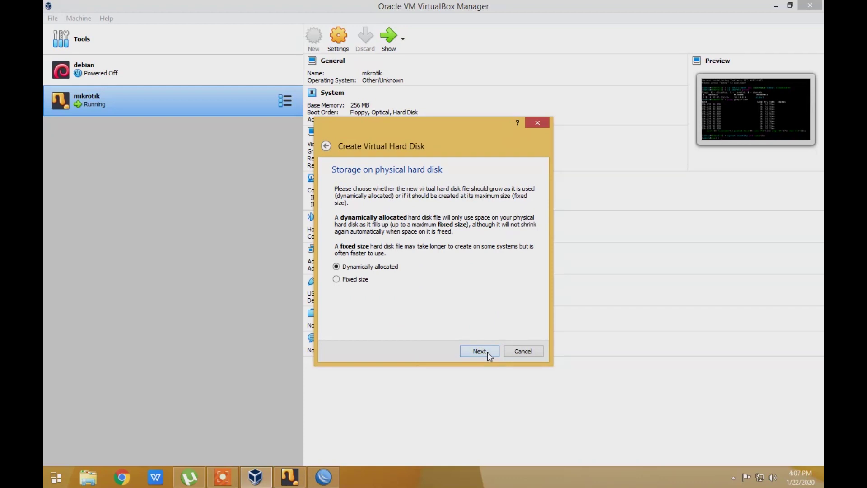
click(487, 351)
click(484, 350)
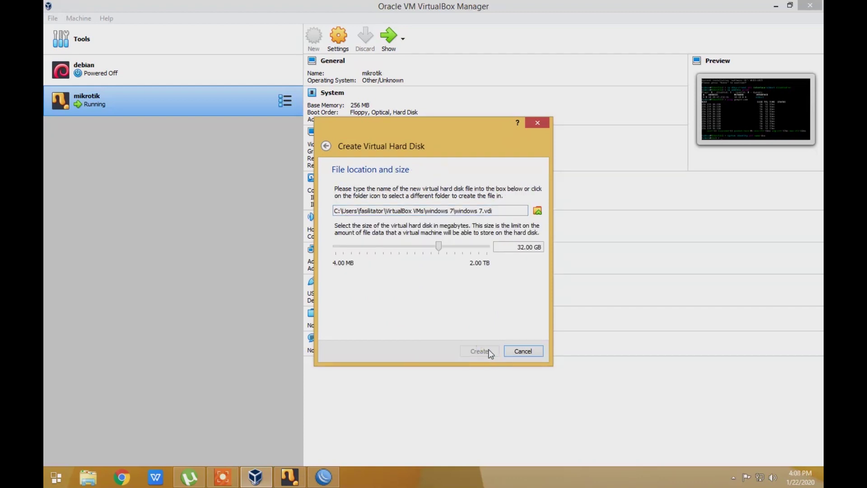
click(338, 36)
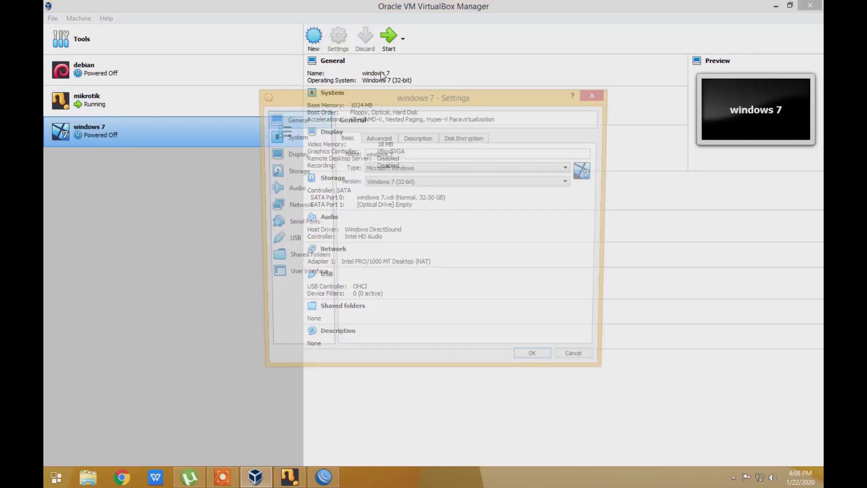
Attach Adapter 1 to Internal Network 'intnet', save, and start the windows 7 machine
click(304, 207)
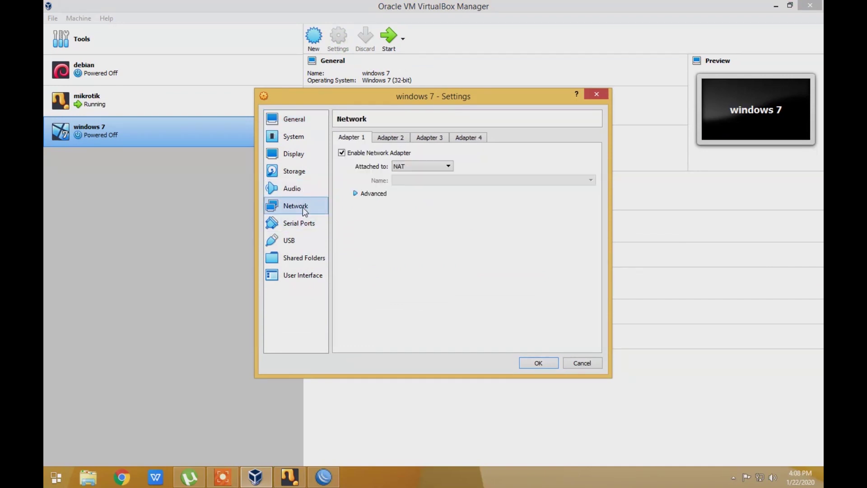
click(429, 166)
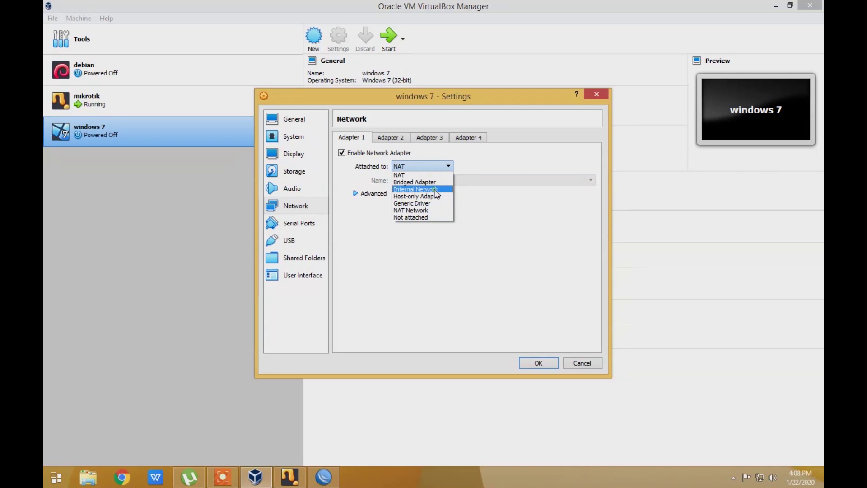
click(418, 188)
click(530, 361)
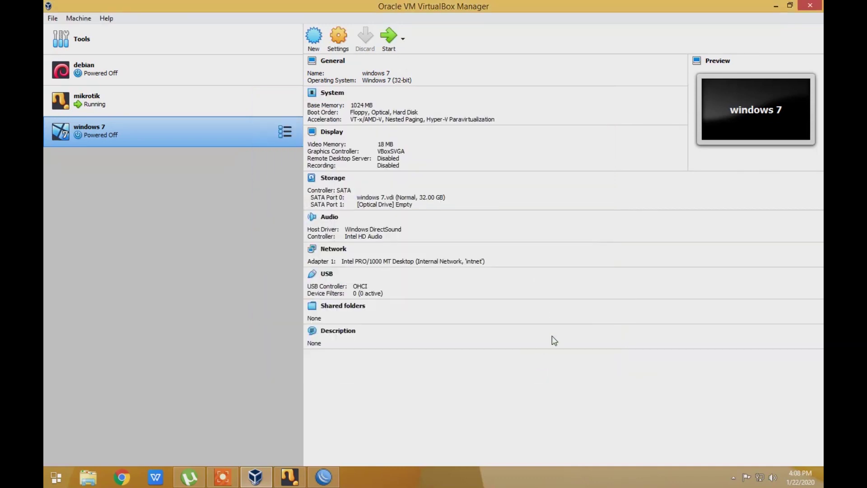
click(390, 47)
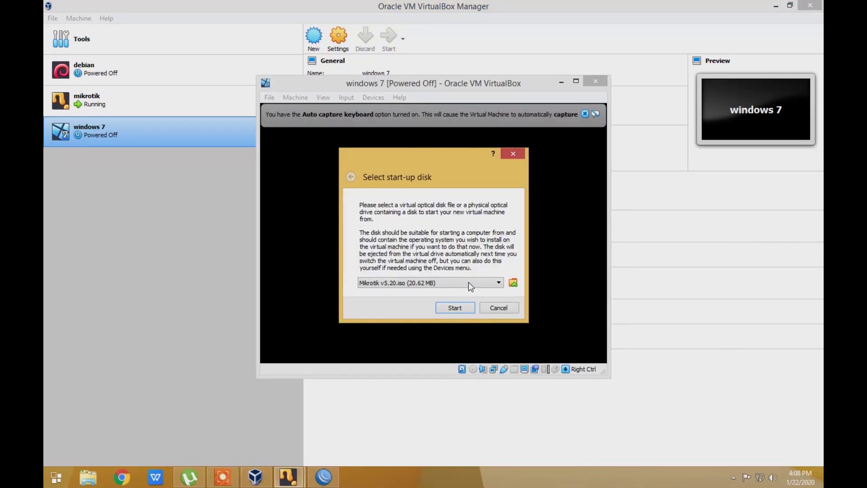
Add a disk image, browsing DATA (E:) > Operating System > WINDOWS > Windows 7 Ultimate Lite folder
click(514, 284)
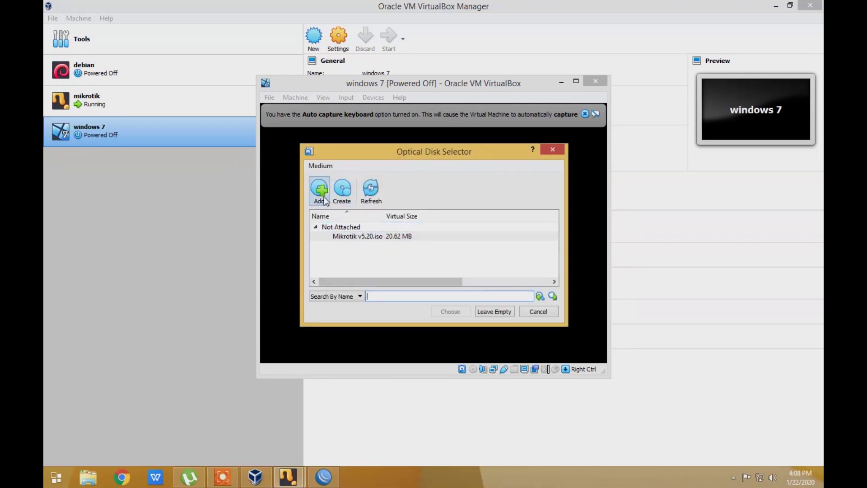
click(320, 189)
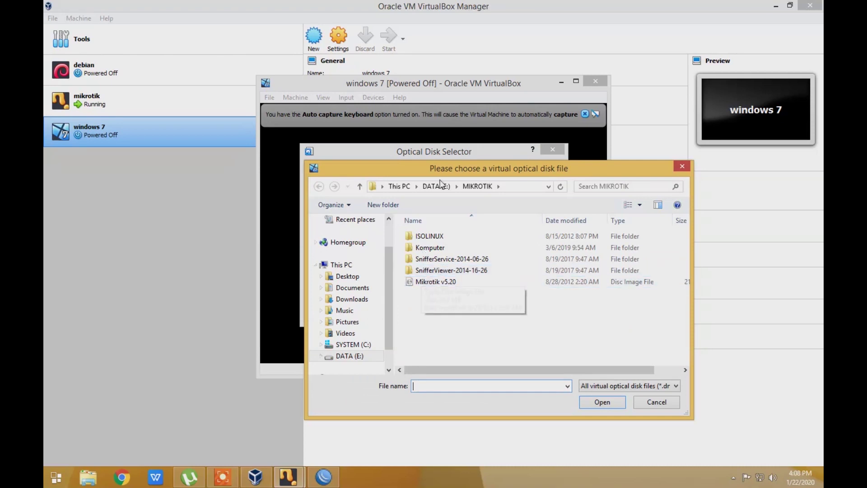
click(353, 356)
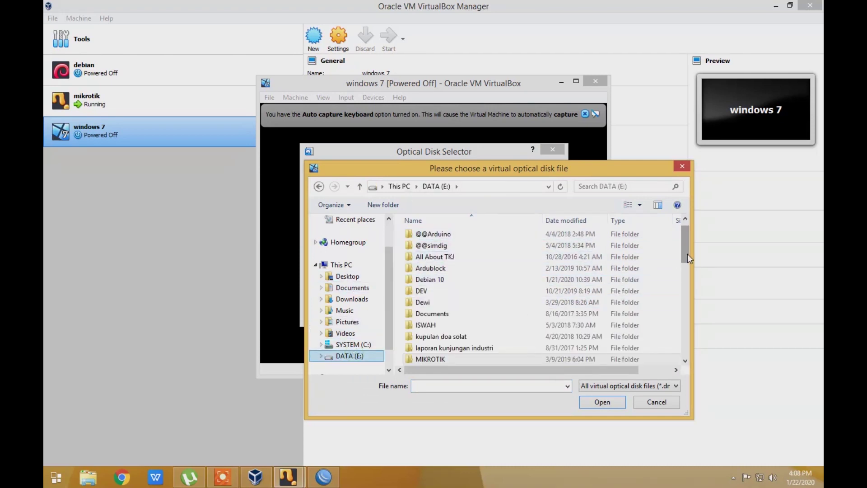
scroll(690, 263, up, 1)
double_click(452, 234)
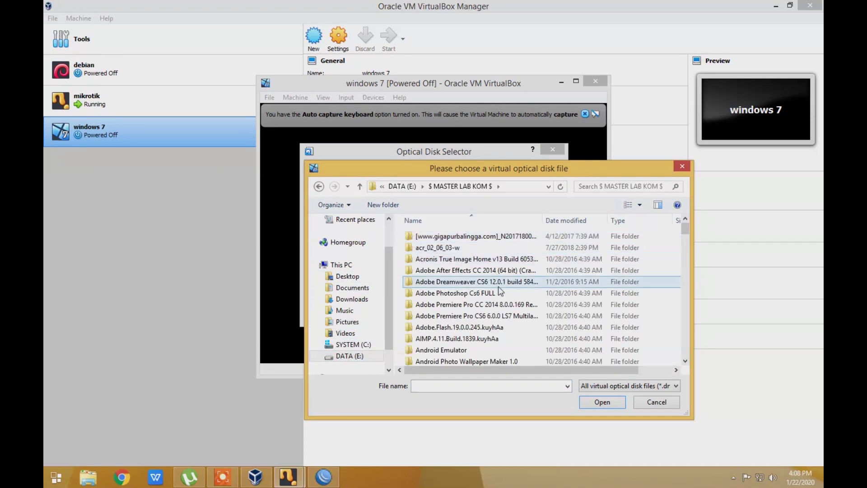
click(470, 327)
key(s)
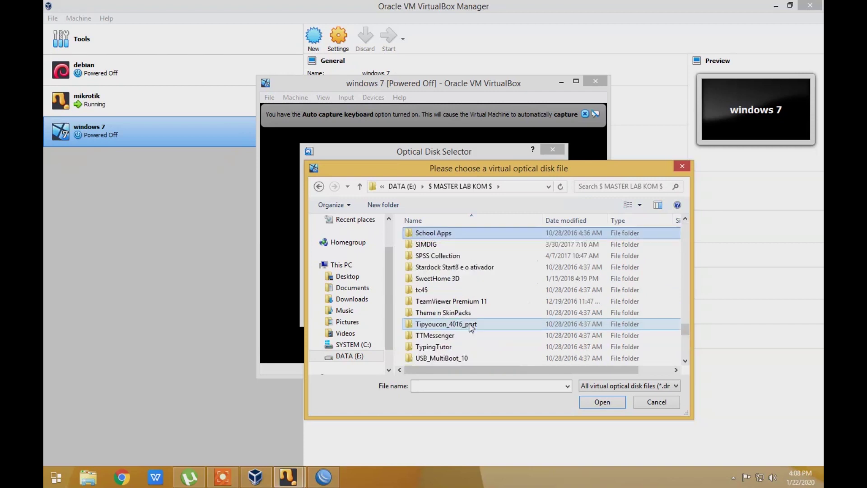
key(o)
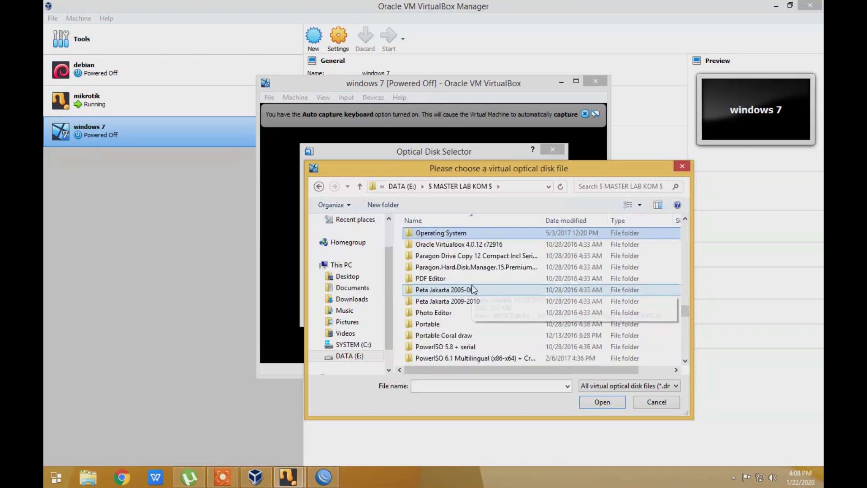
double_click(410, 234)
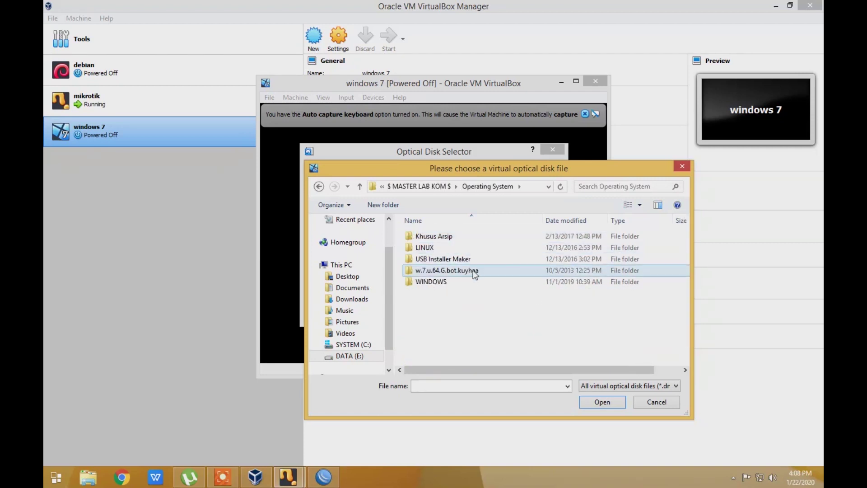
double_click(445, 282)
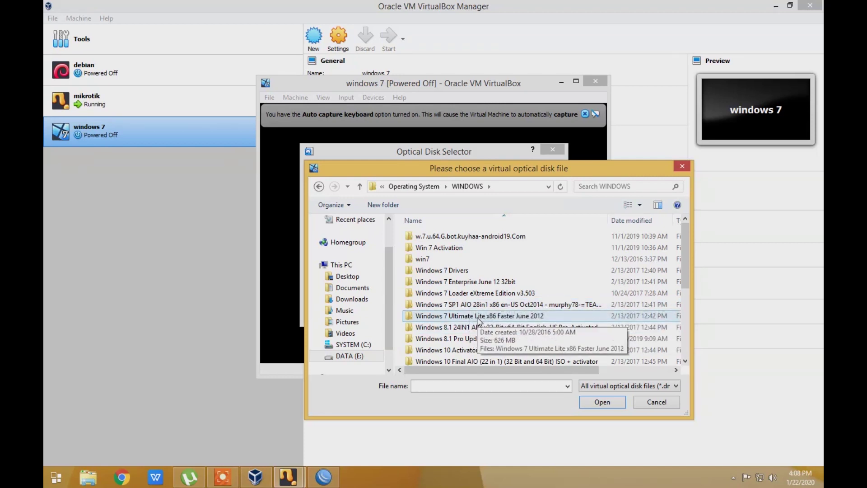
double_click(479, 316)
Choose Windows 7 Ultimate Lite x86 Faster June 2012.iso as start-up disk and boot from it
click(433, 239)
click(593, 403)
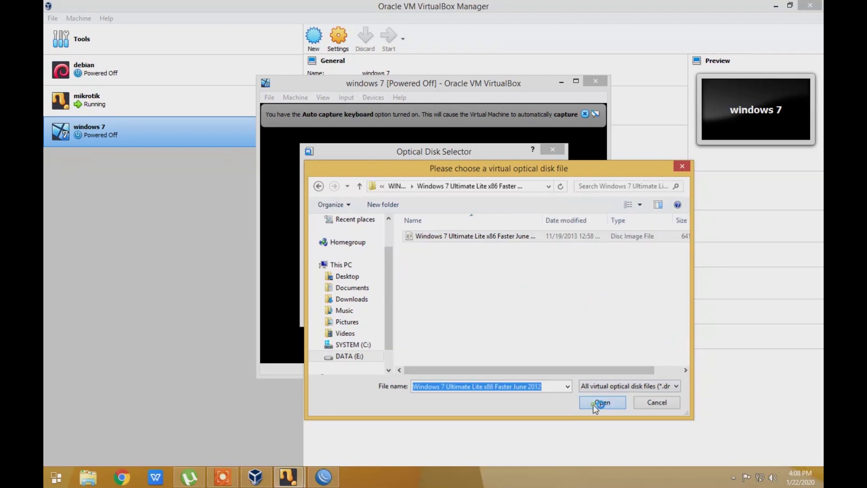
click(461, 312)
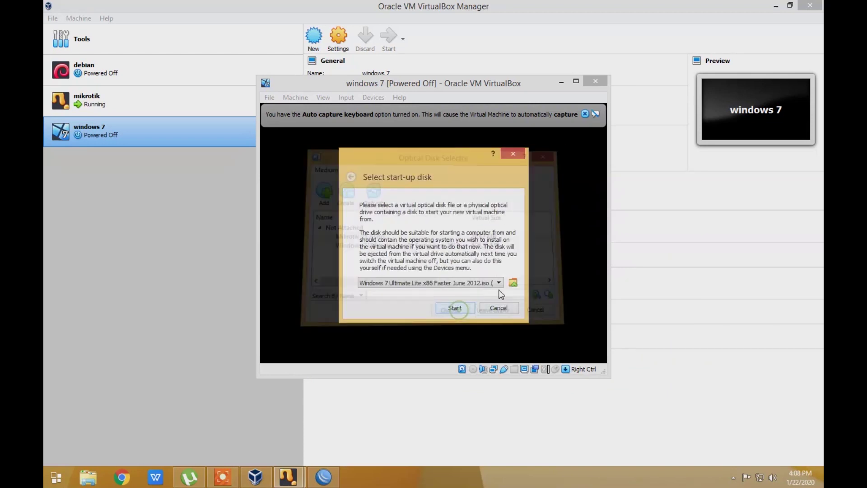
click(454, 308)
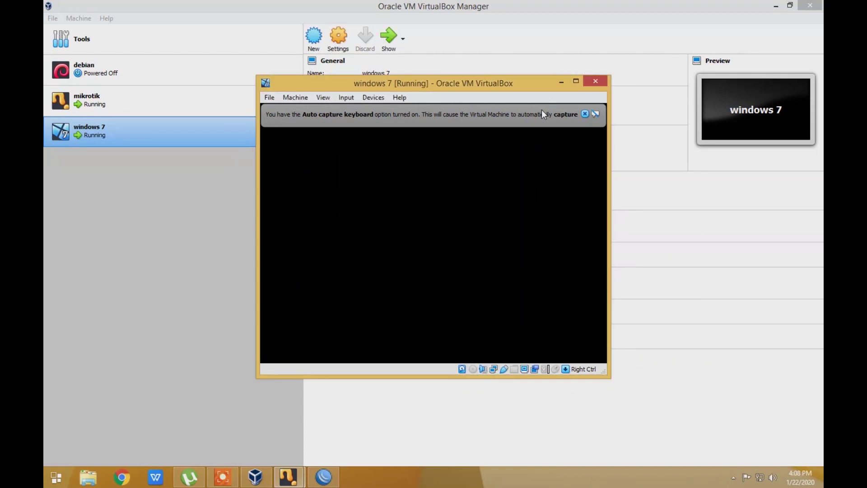
Dismiss the keyboard auto-capture notice and move the VM window to the left
click(585, 114)
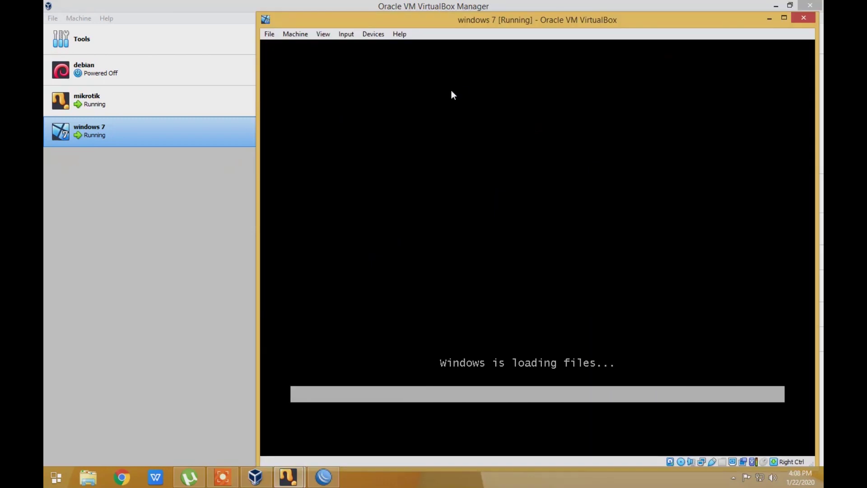
drag(427, 23, 306, 16)
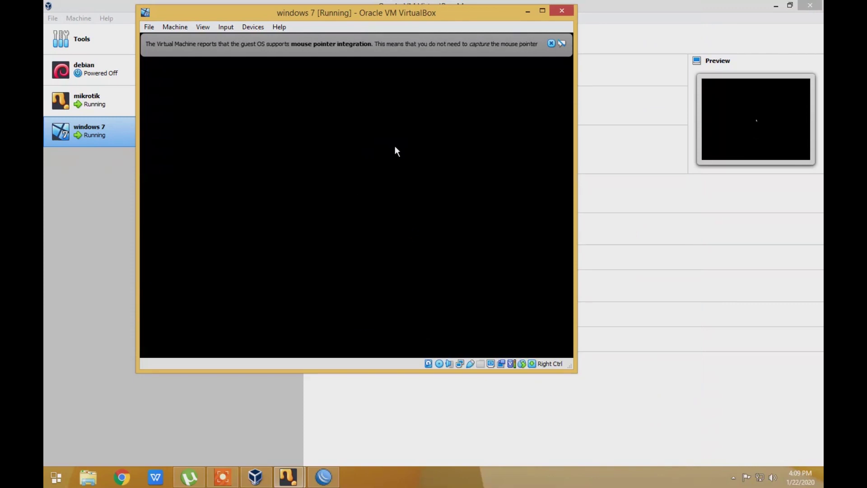
Keep default language settings, choose Install now, and accept the Windows 7 license terms
click(551, 43)
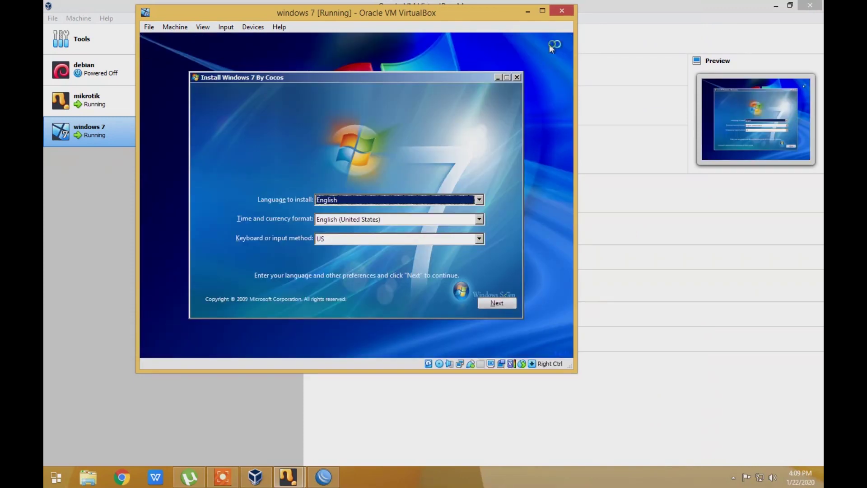
click(505, 305)
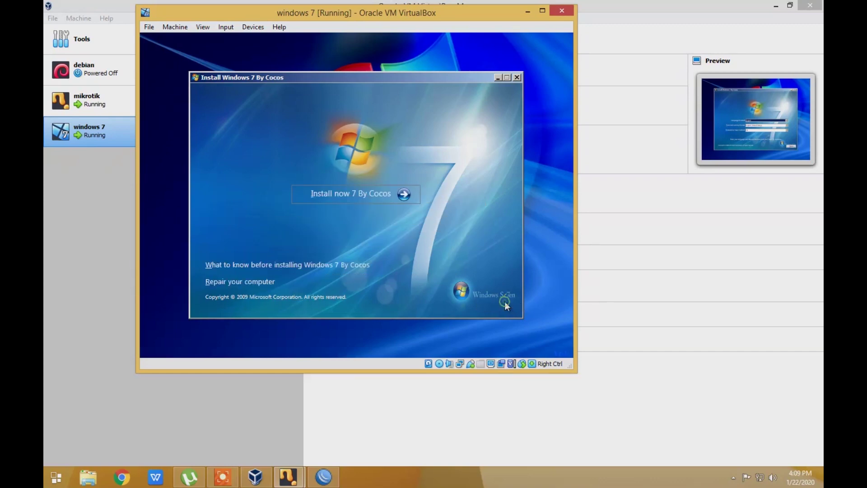
click(333, 194)
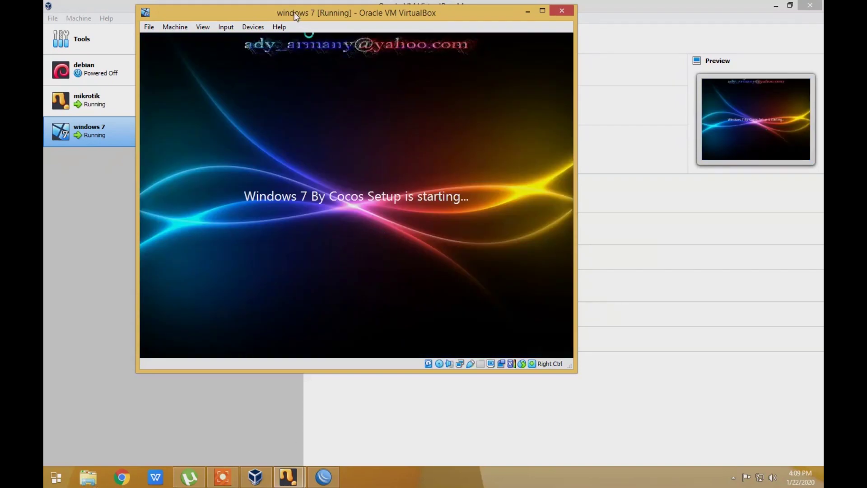
drag(294, 12, 338, 31)
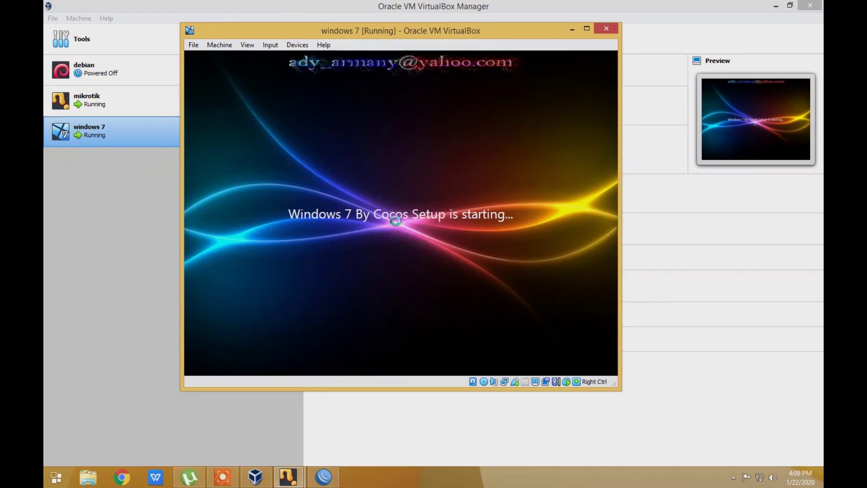
click(311, 278)
click(539, 306)
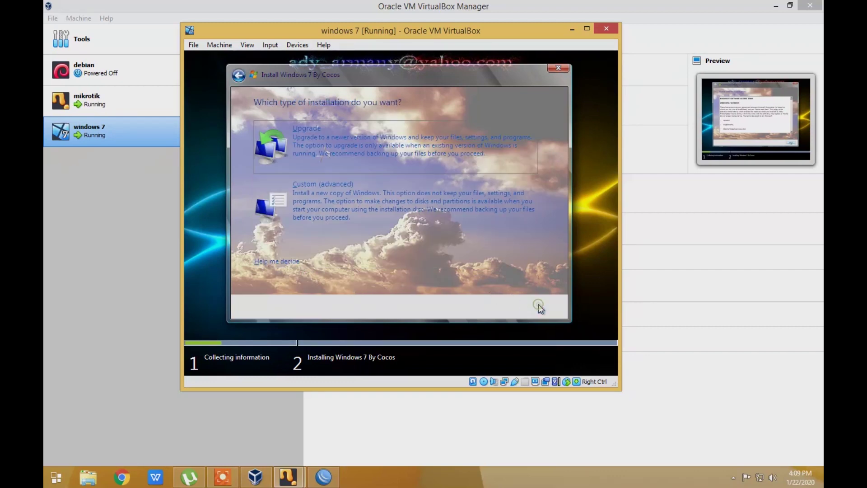
Choose Custom (advanced) installation onto Disk 0 Unallocated Space and let setup run
click(320, 196)
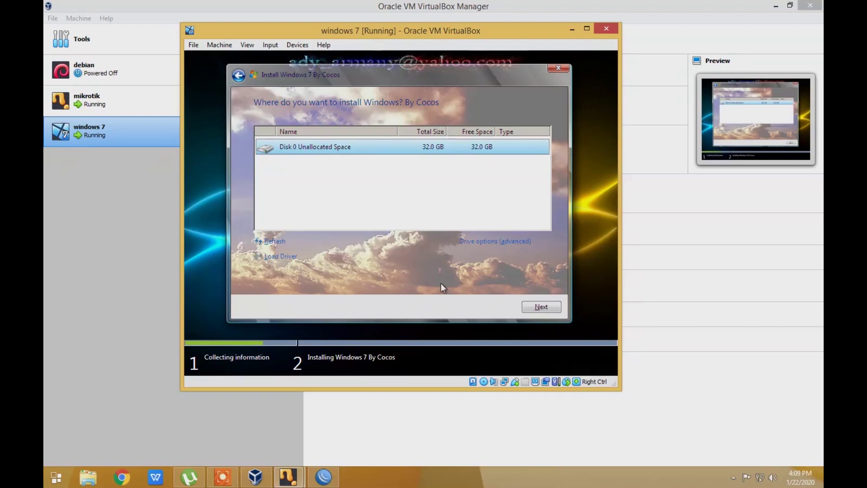
click(538, 306)
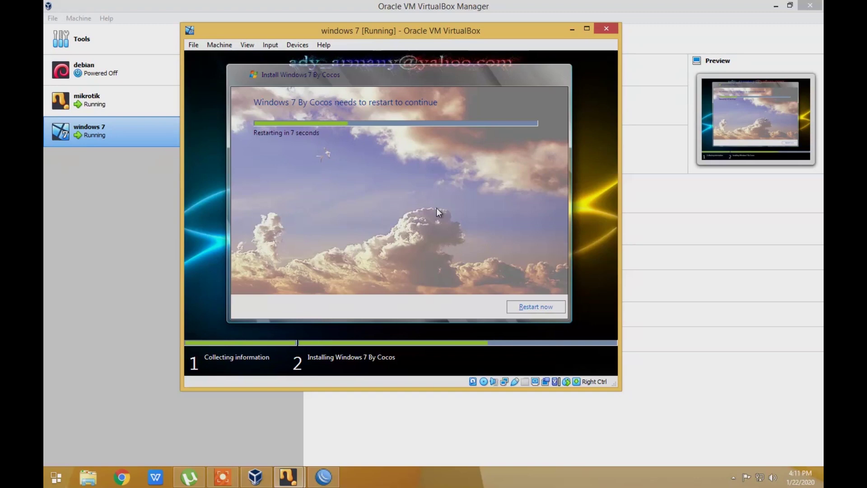
Restart the guest now and press Enter past the boot-from-CD prompt
click(530, 307)
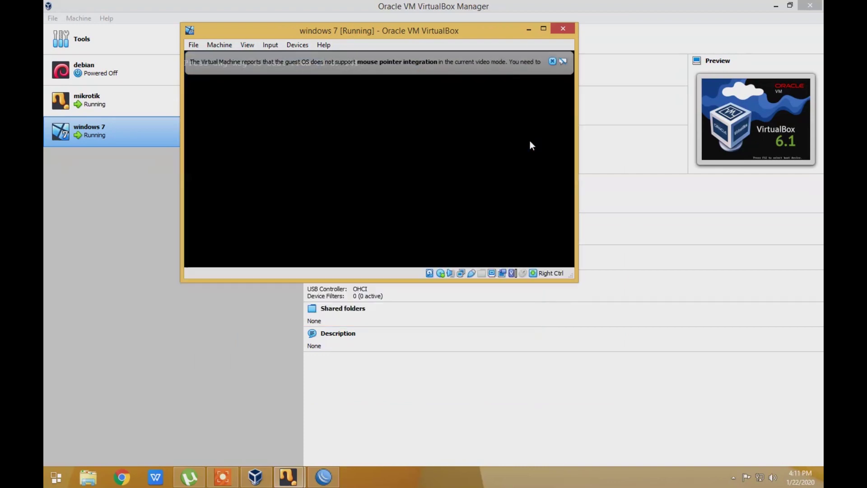
click(554, 59)
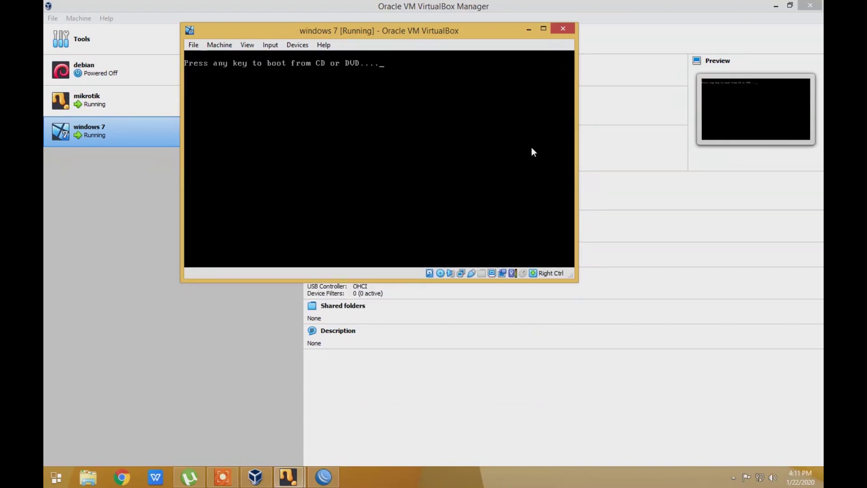
key(Return)
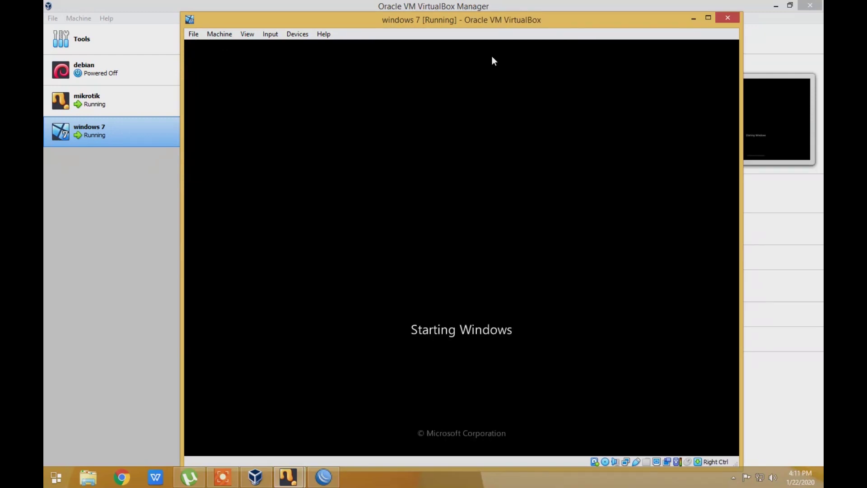
Reposition the VM window, dismiss the mouse-integration notice, and maximize it to full screen
double_click(431, 22)
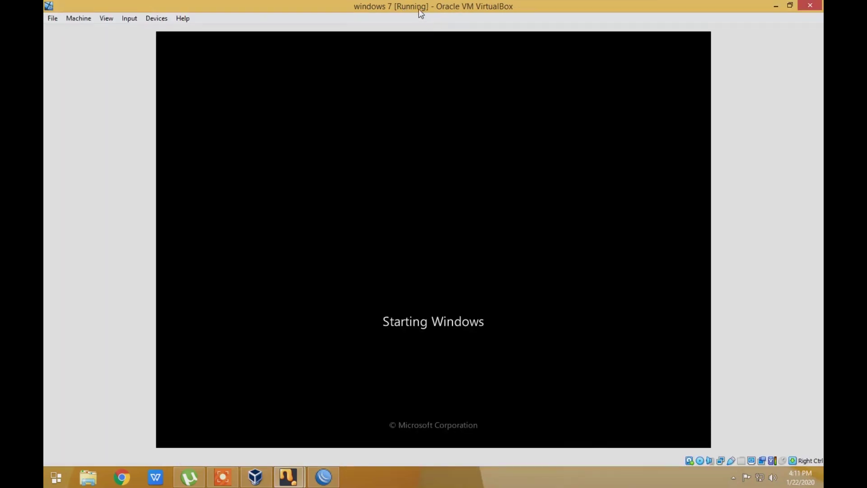
double_click(420, 10)
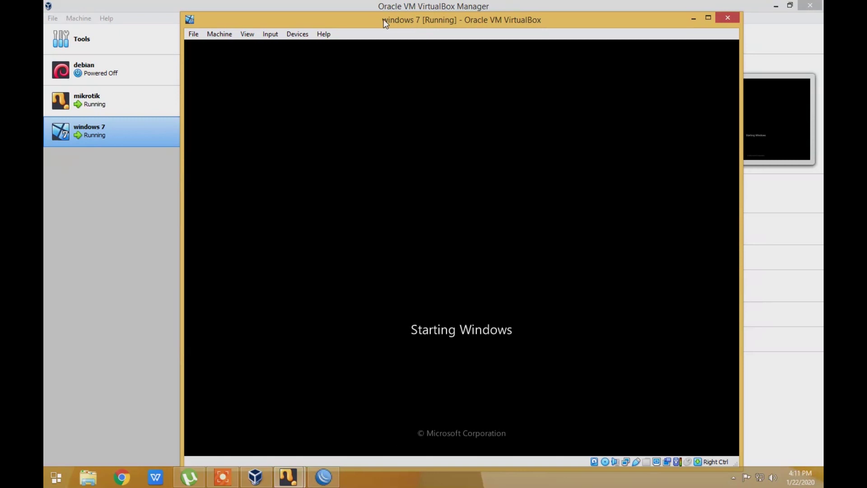
drag(367, 19, 363, 8)
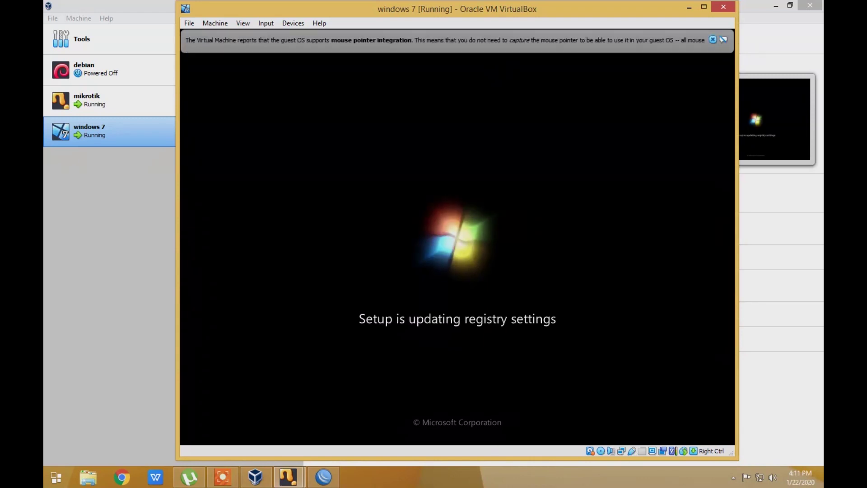
click(713, 39)
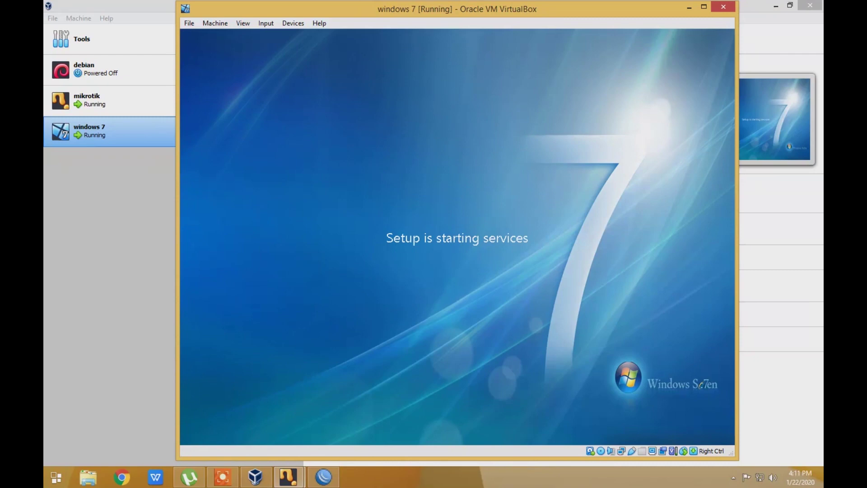
double_click(355, 6)
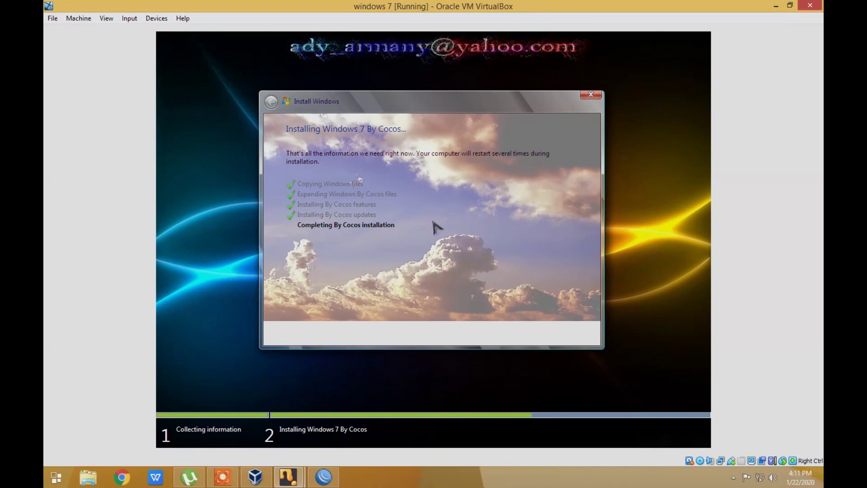
Restore the VM window, shift it left, and dismiss mouse-integration notices while setup finishes
double_click(540, 7)
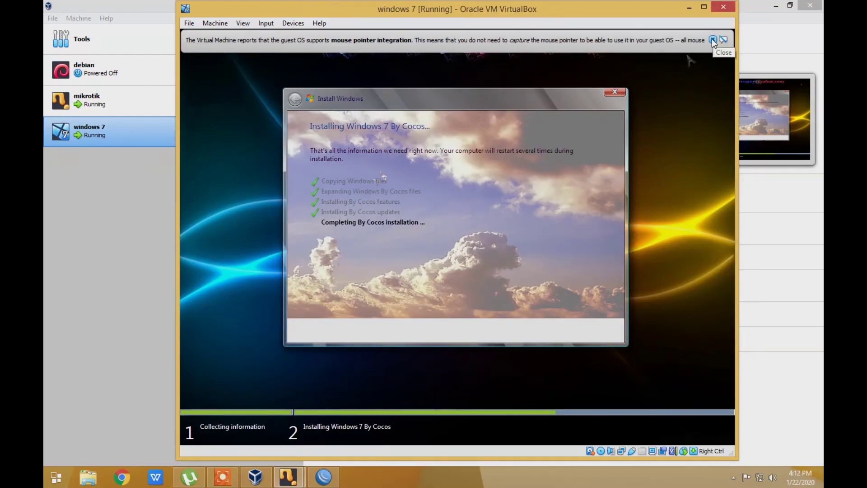
click(712, 40)
click(712, 39)
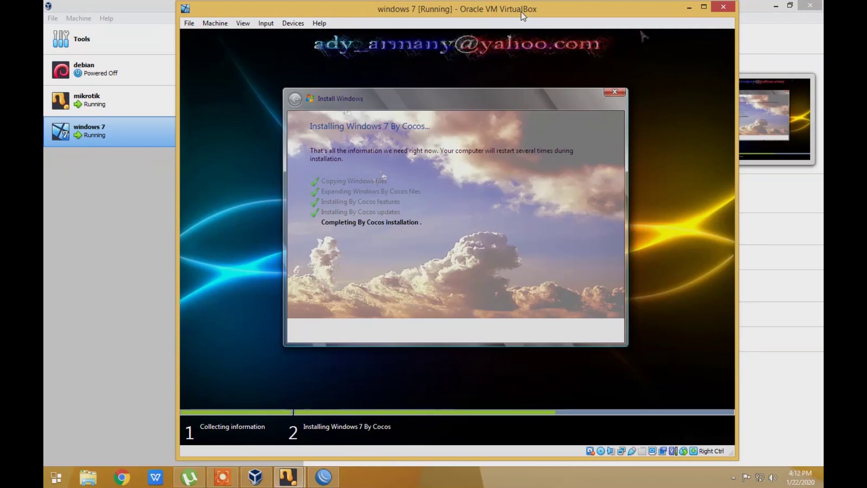
drag(526, 17, 500, 17)
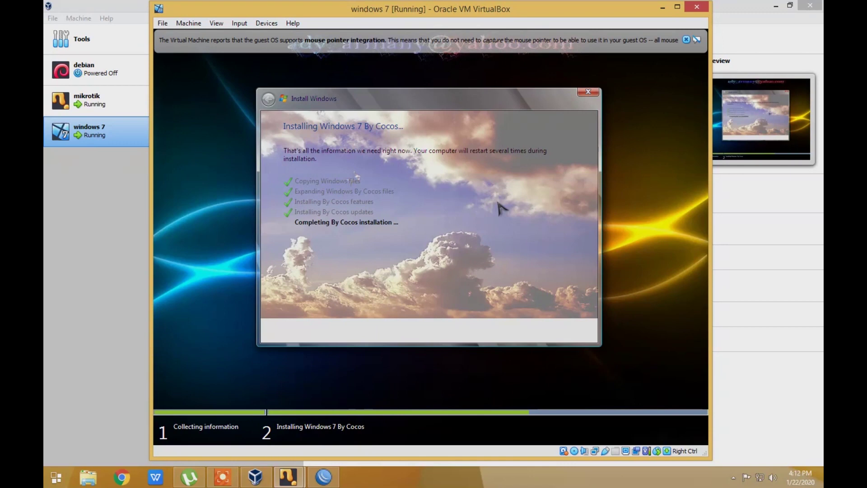
click(689, 40)
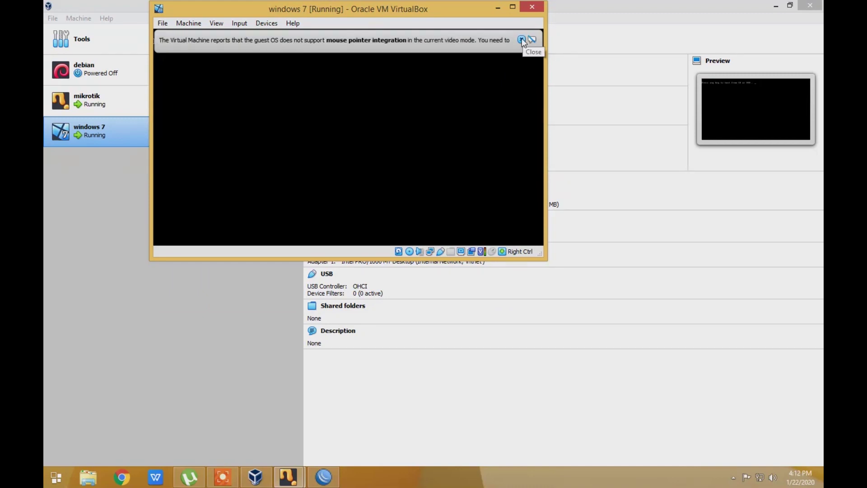
Dismiss the mouse-integration notices while Windows prepares the computer for first use
click(522, 40)
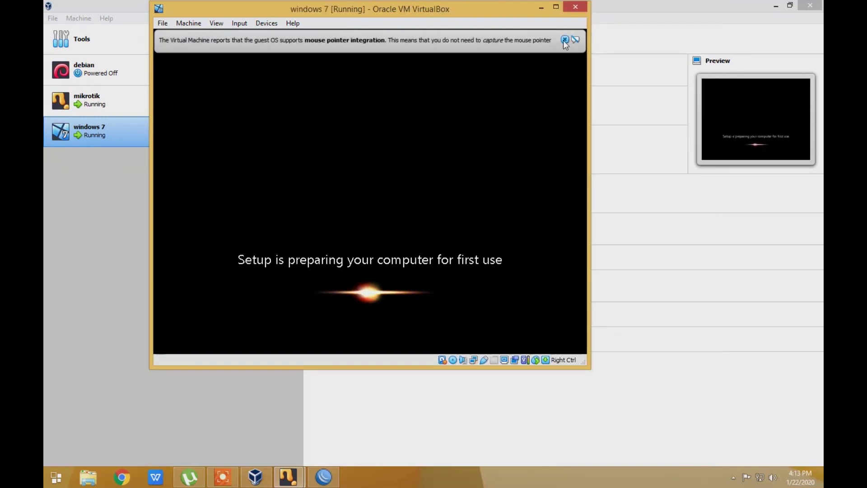
click(565, 40)
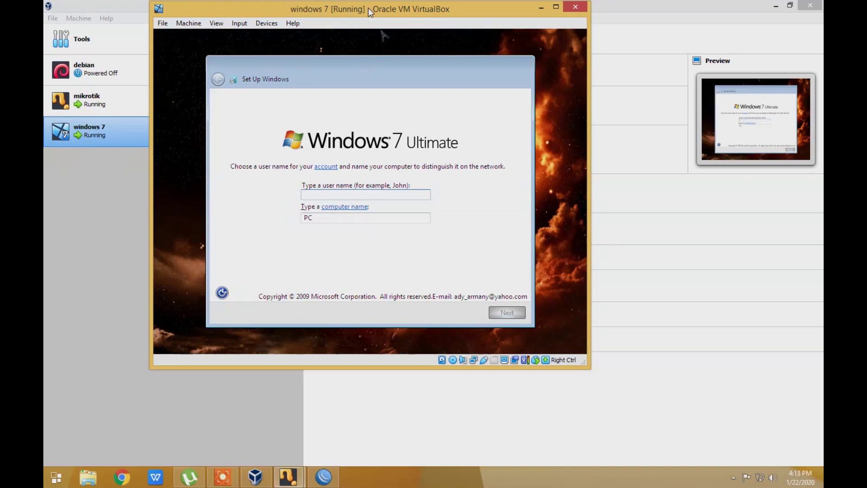
Enter a user name, leave the password blank, and skip the product key
text(dea)
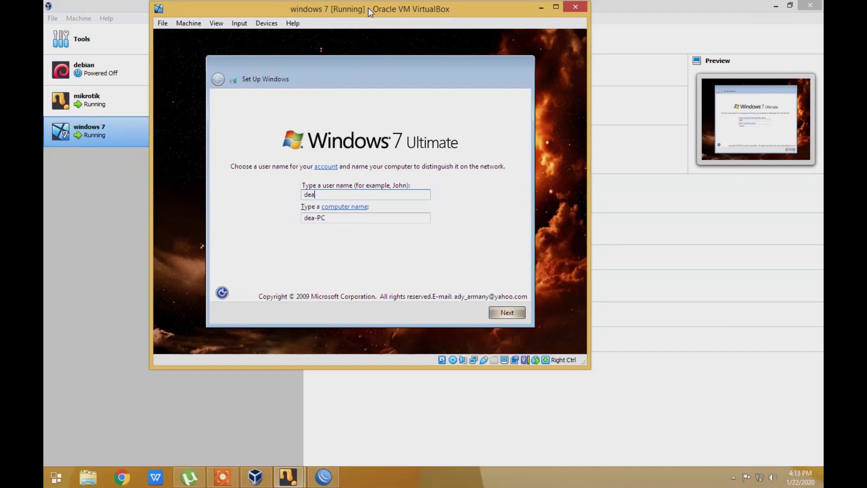
click(507, 313)
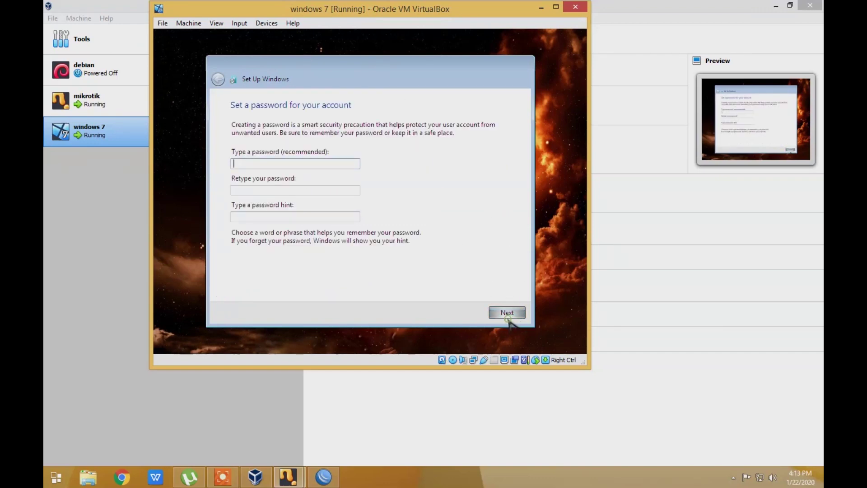
click(505, 317)
click(505, 314)
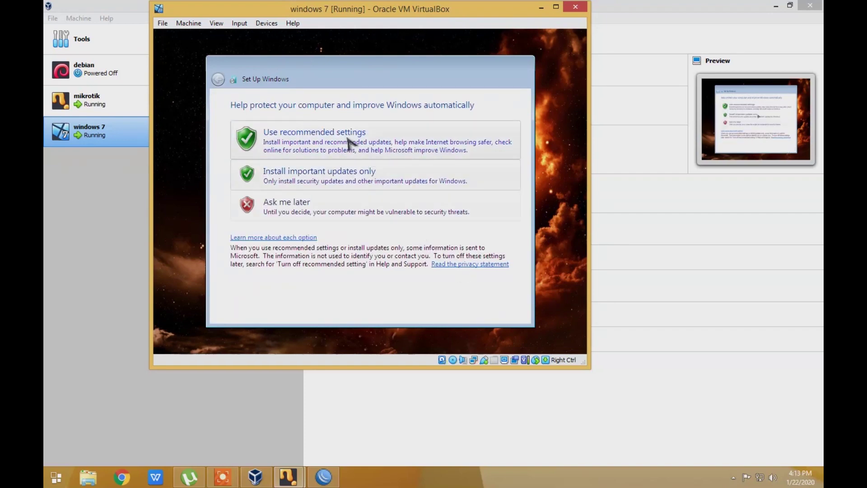
Use recommended update settings, keep the time and date, and choose Home network
click(348, 141)
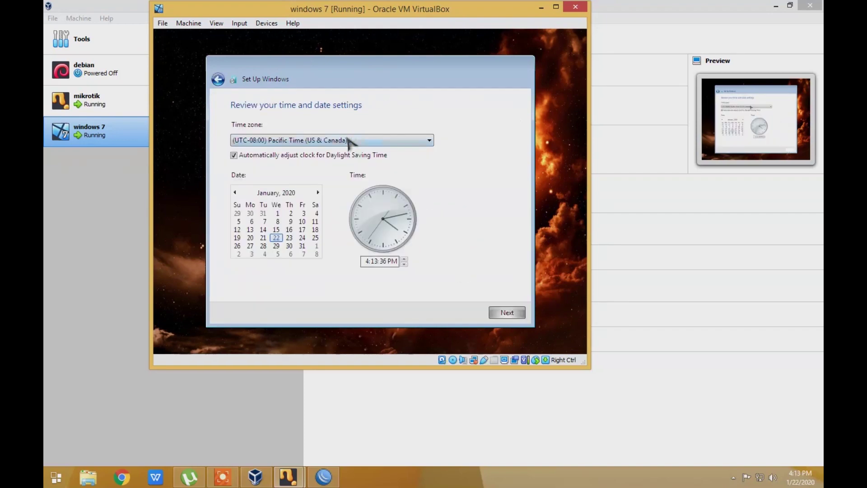
click(518, 310)
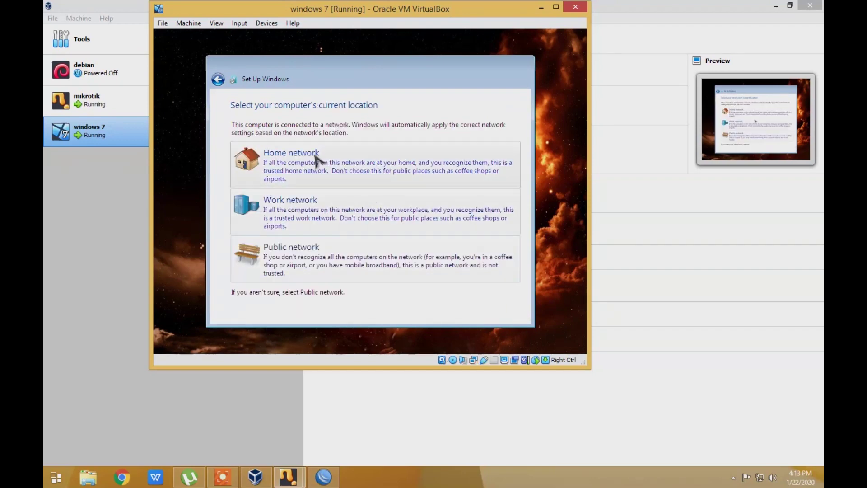
click(316, 159)
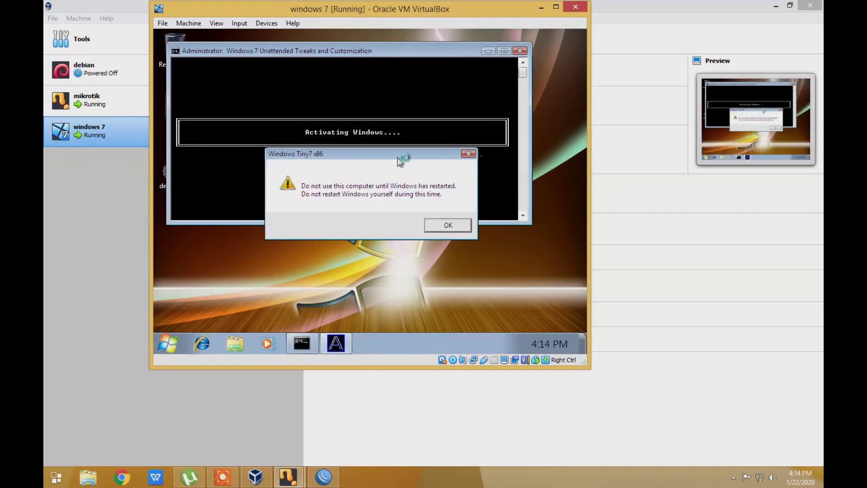
Acknowledge the Tiny7 do-not-restart warning and close the Windows activation console
click(462, 227)
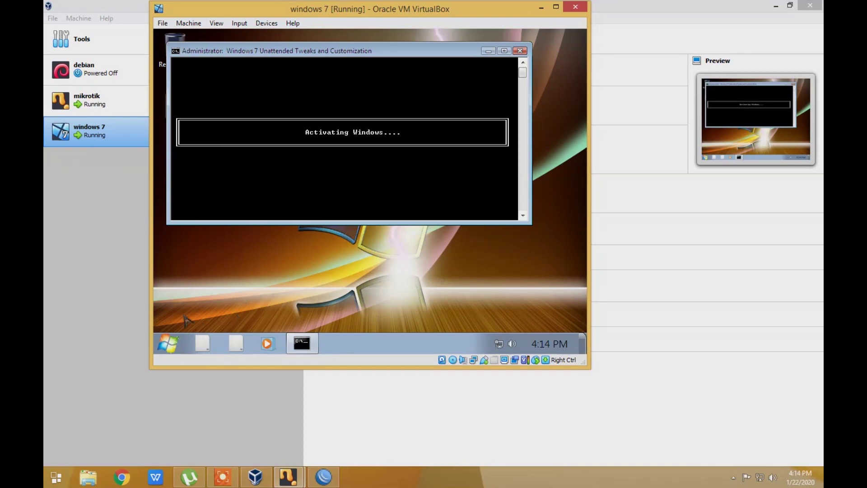
click(170, 341)
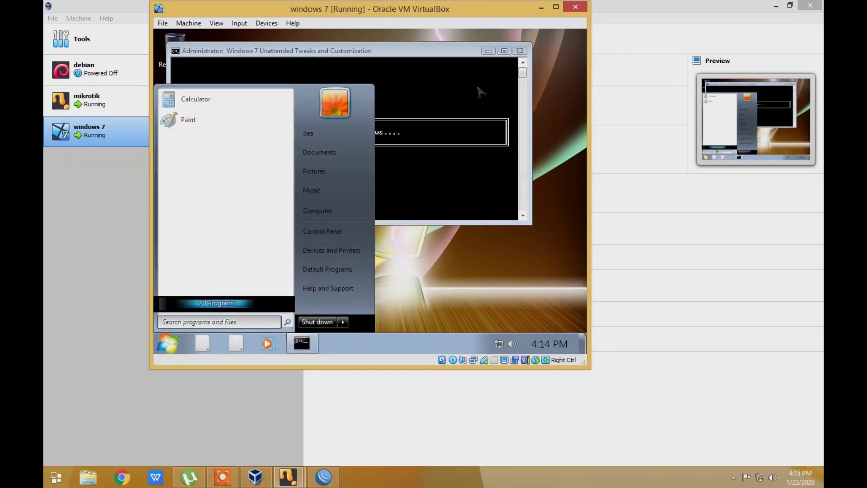
click(423, 46)
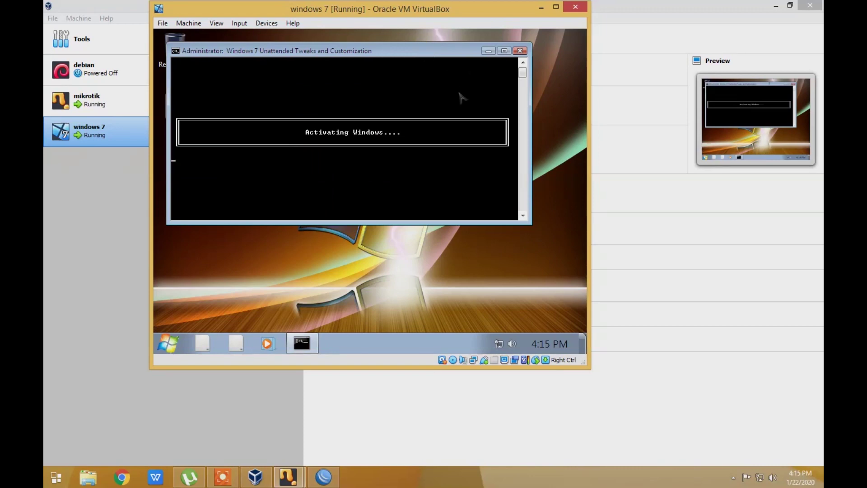
click(520, 52)
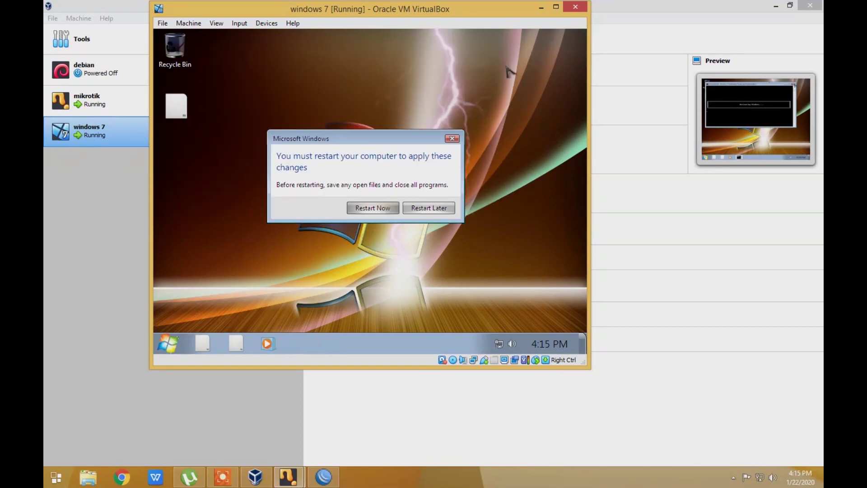
Restart the Windows 7 guest to apply the changes and dismiss the mouse pointer integration notices
click(378, 212)
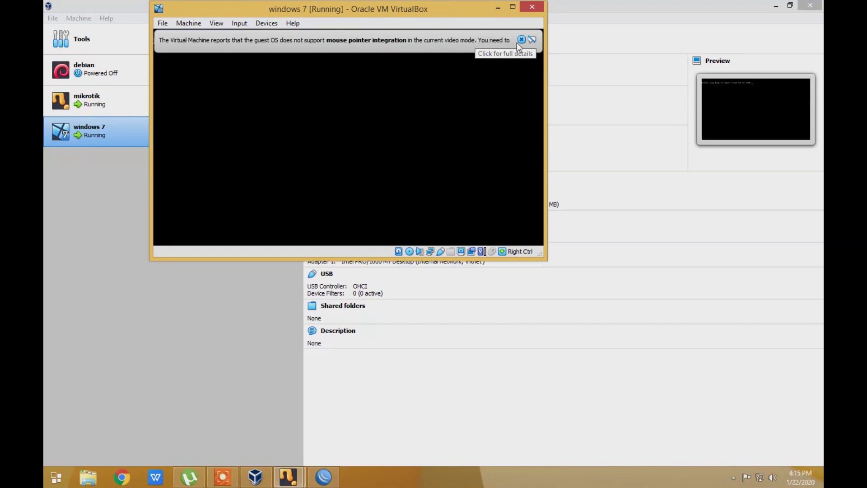
click(520, 39)
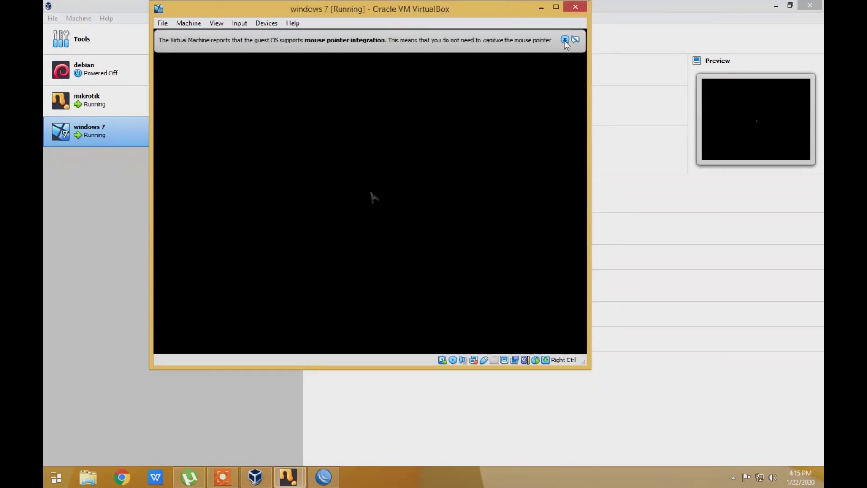
click(564, 41)
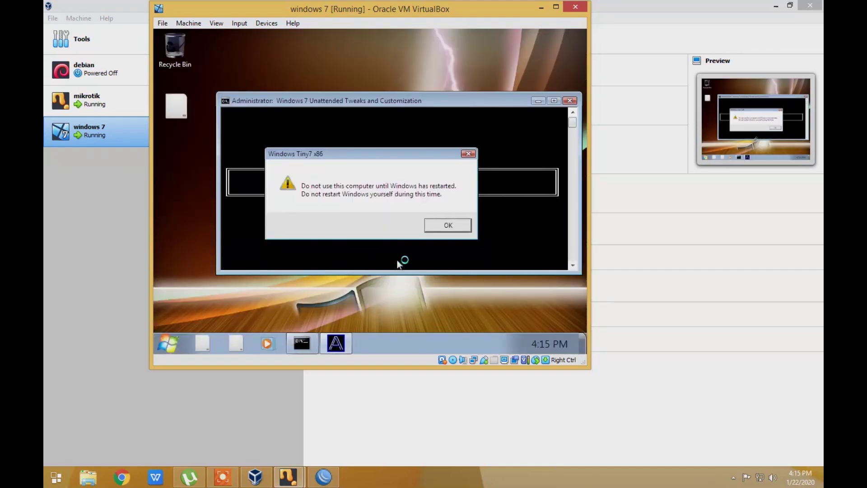
Acknowledge the restart warning, close the Activating Windows console, and open the guest Start menu
click(446, 226)
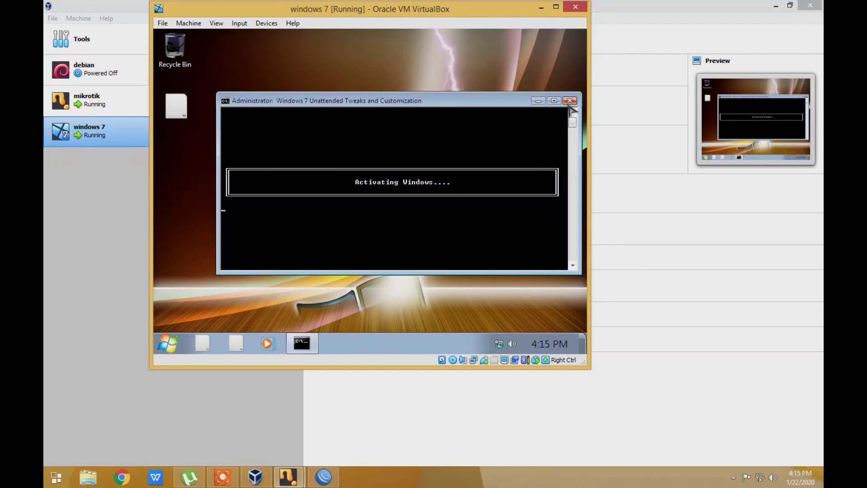
click(569, 100)
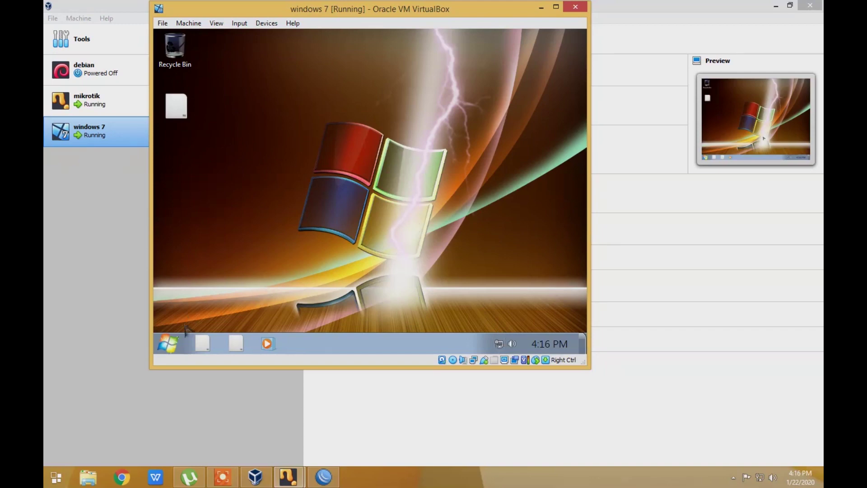
click(179, 342)
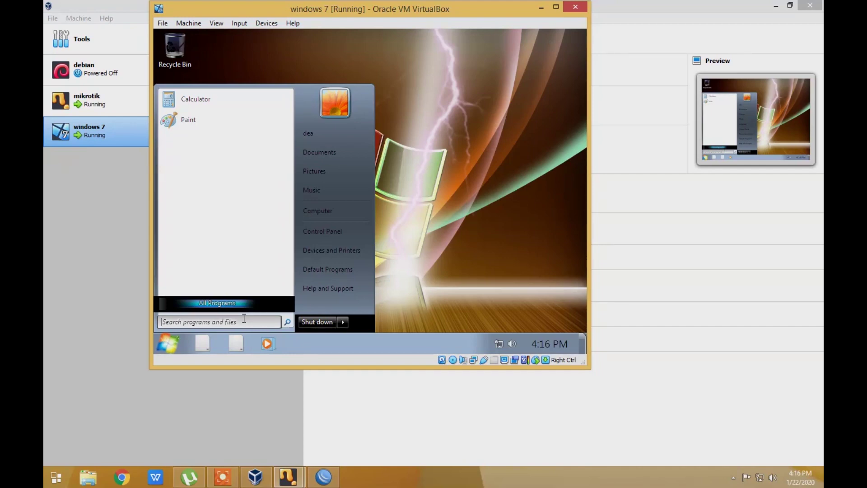
Launch the command prompt by searching 'cmd' in the guest Start menu
click(169, 347)
click(169, 348)
text(cmd)
key(Return)
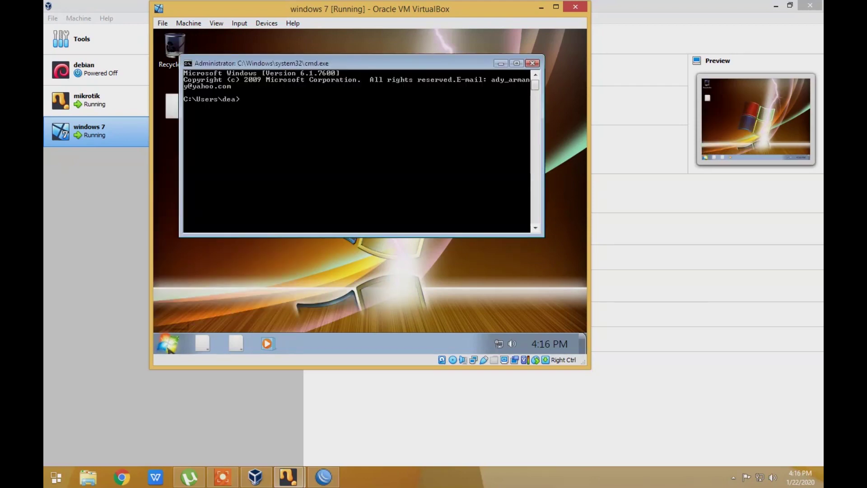
Run ipconfig to show the guest's 192.168.100.100 address and 192.168.100.1 gateway
text(ipcnfigonfig)
key(Return)
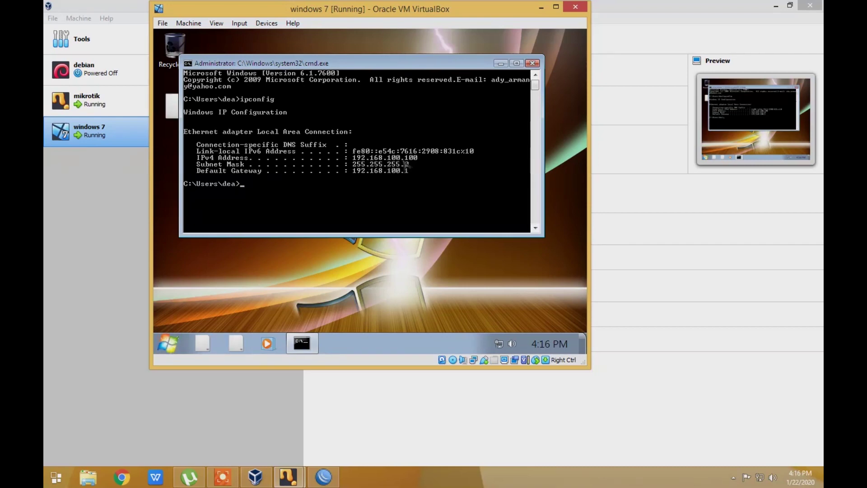
click(319, 479)
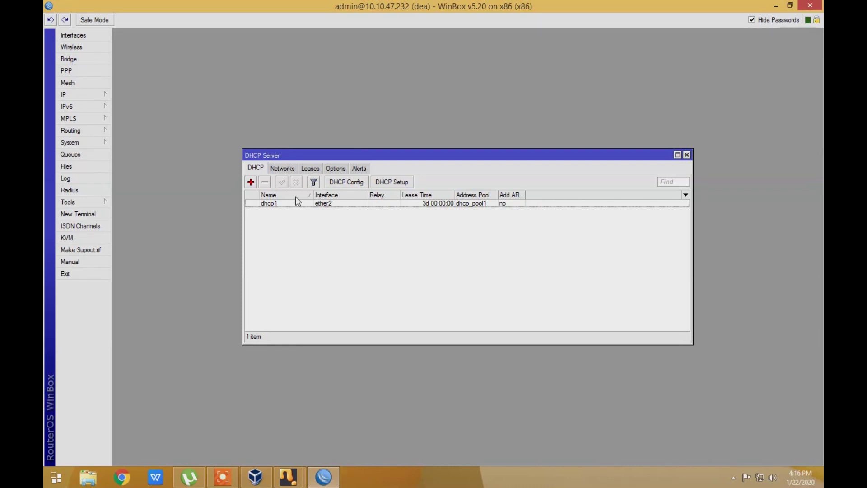
Check WinBox's DHCP leases for the bound 192.168.100.100 lease, then return to the Windows 7 VM
click(316, 170)
drag(495, 195, 513, 194)
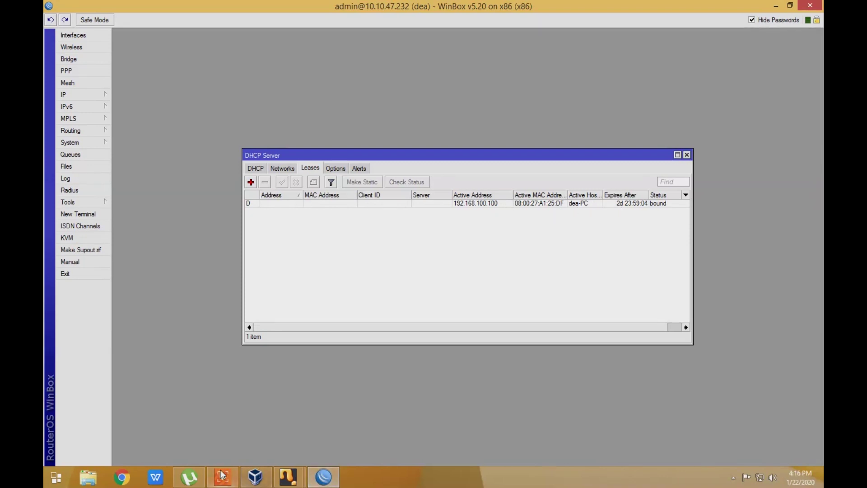
click(270, 480)
click(271, 480)
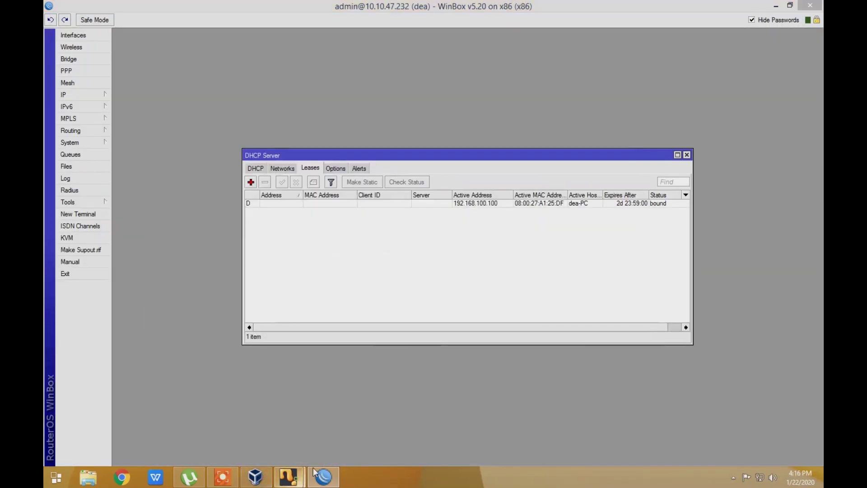
click(271, 478)
click(353, 413)
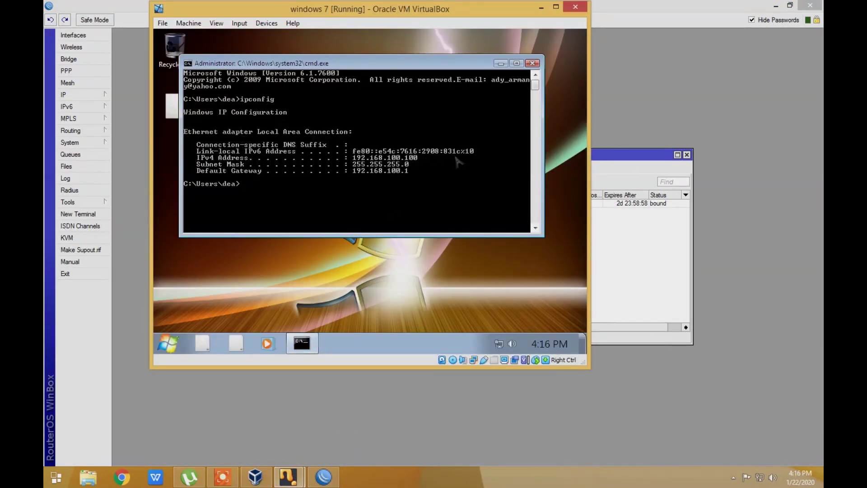
Ping google.com from cmd (2 replies, 0% loss), then search the Start menu for 'inter'
text(ping google.com)
key(Return)
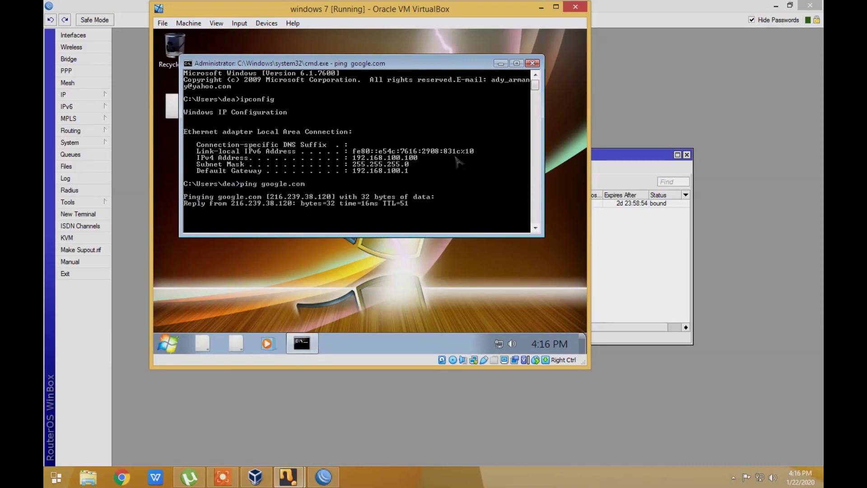
key(ctrl+c)
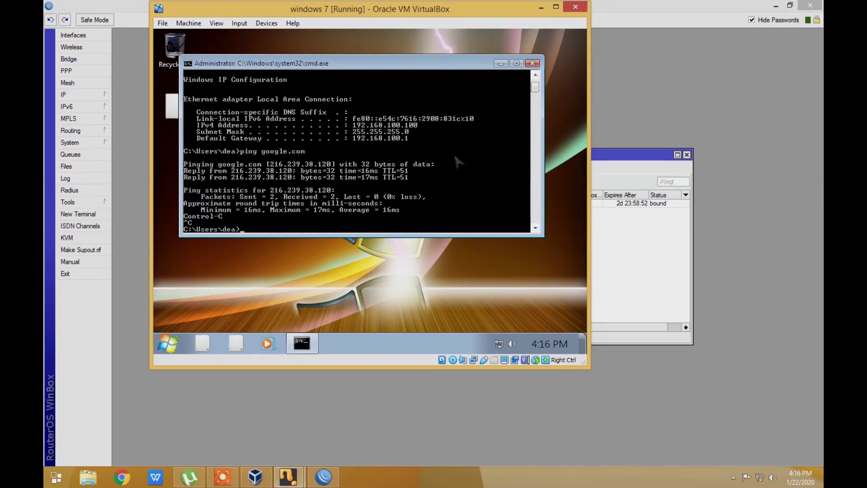
click(168, 344)
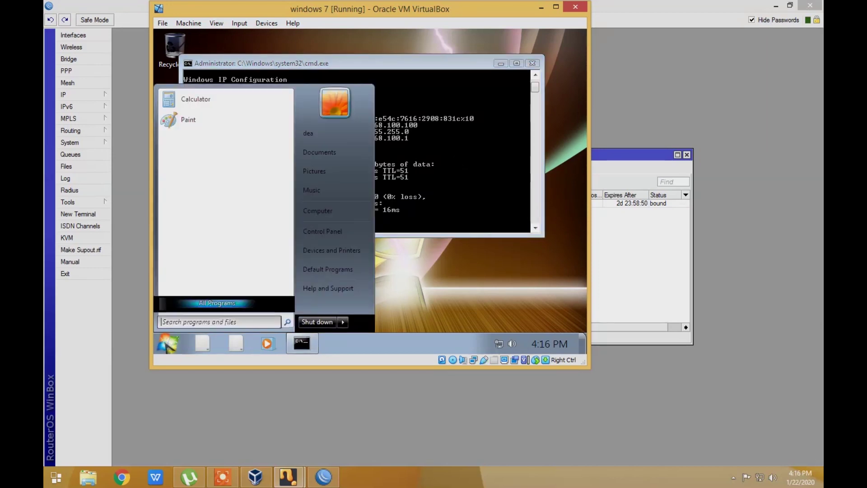
text(inter)
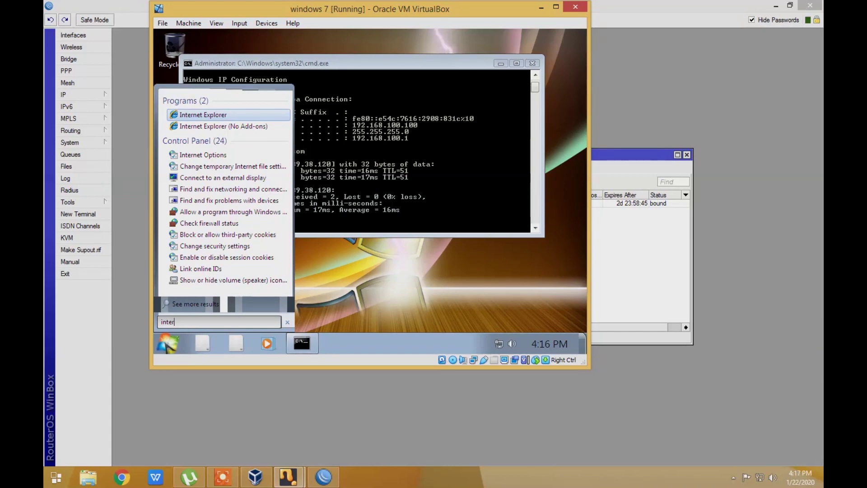
Launch Internet Explorer, postpone its setup with Ask me later, and load google.com
key(Return)
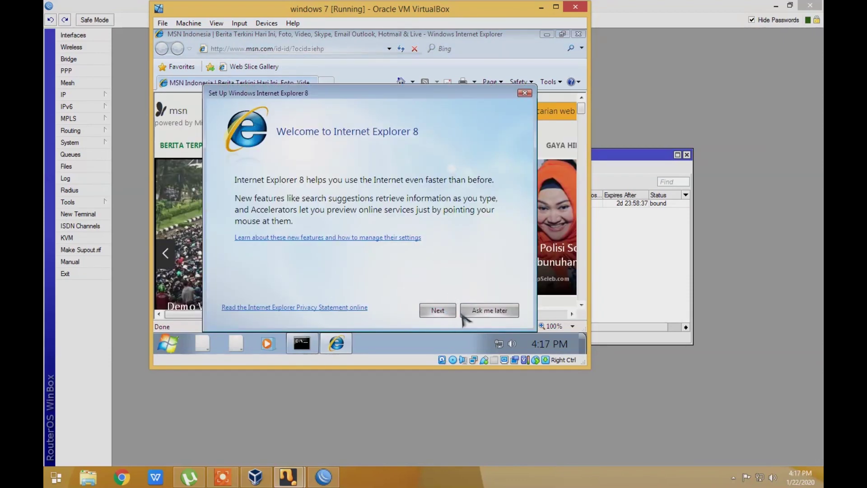
click(489, 311)
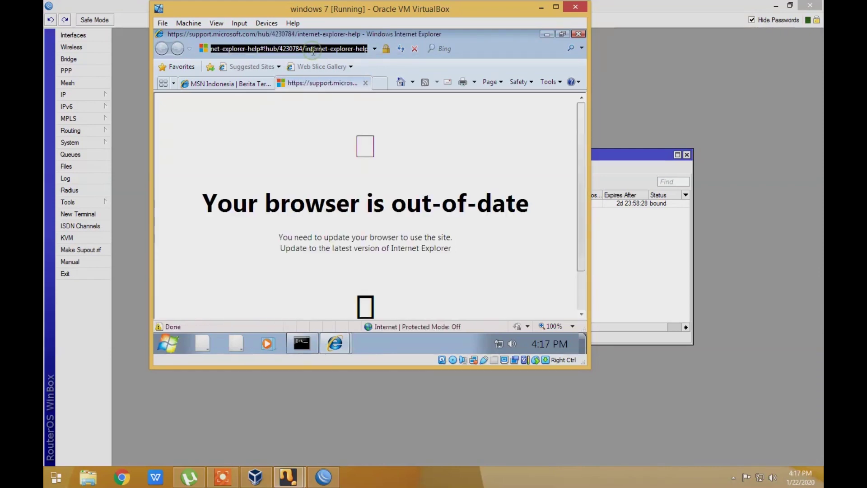
text(goo)
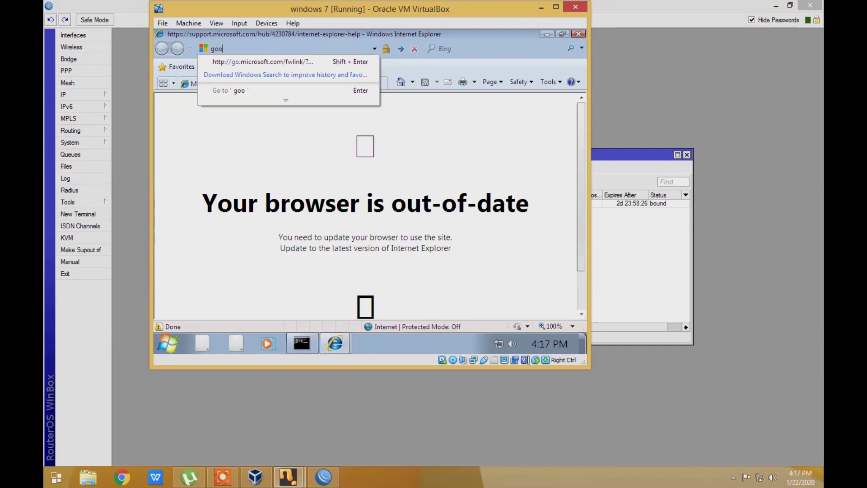
text(gle.com)
key(Return)
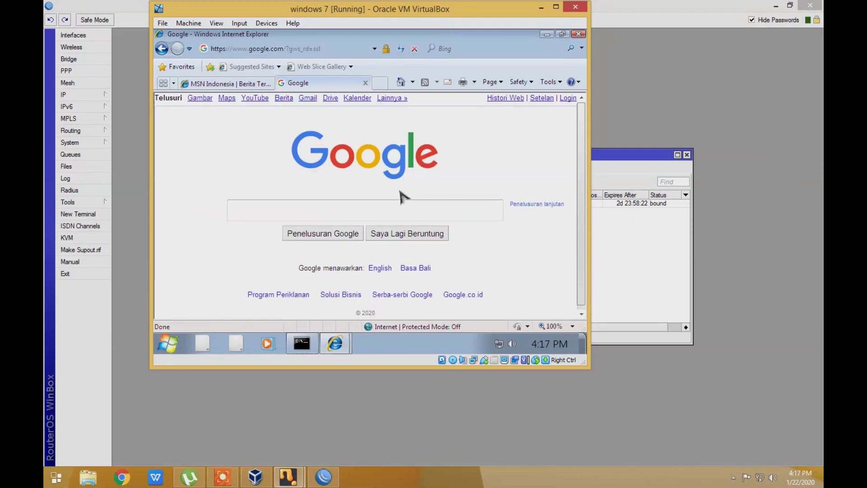
Search Google for 'download firefox' and start the installer download from Mozilla's Unduh Sekarang page
text(download fir)
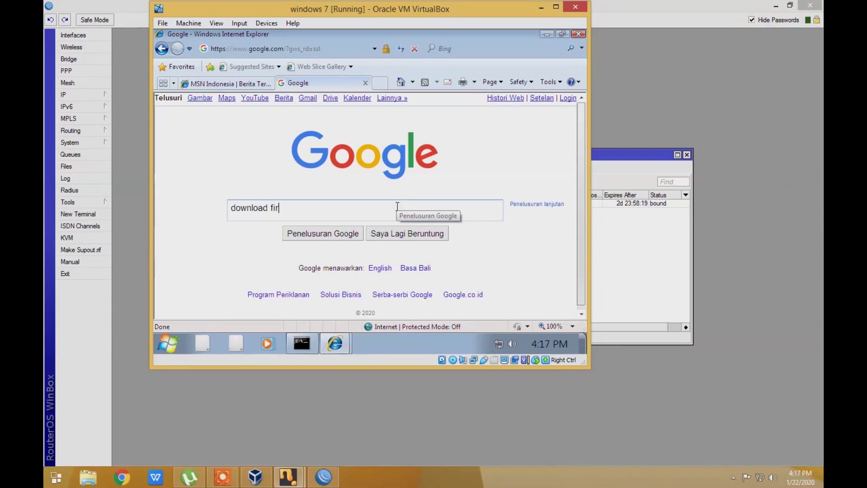
text(efox)
key(Return)
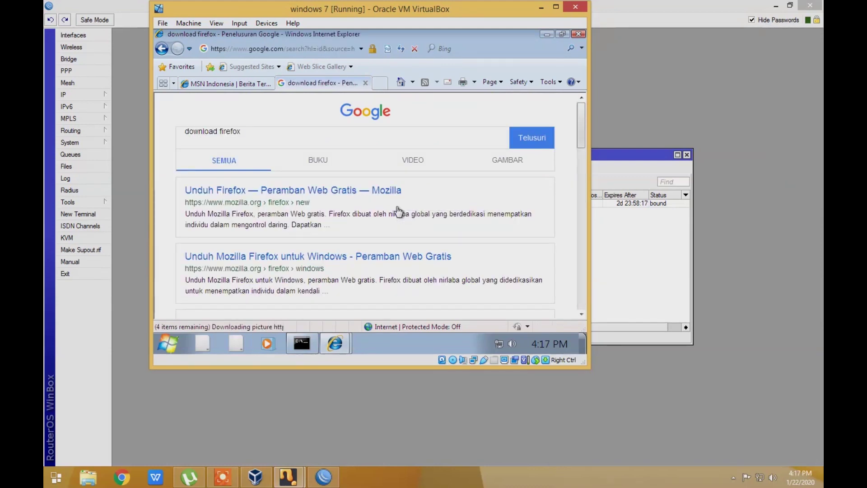
click(261, 192)
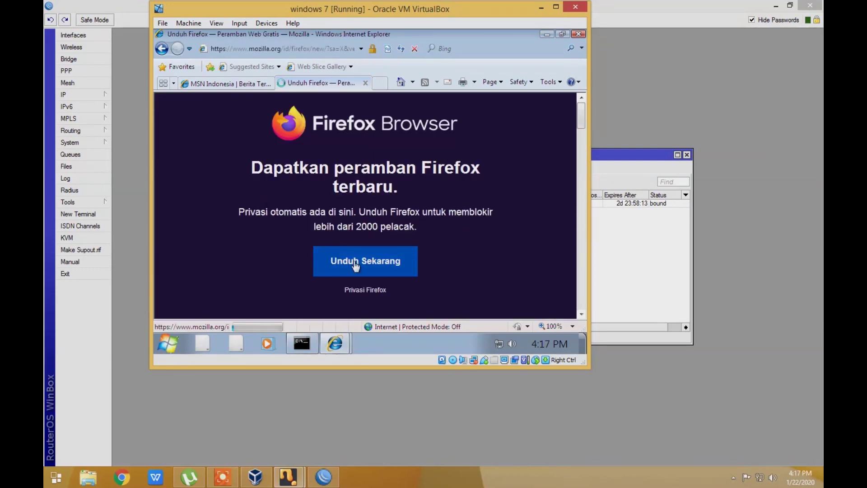
click(368, 266)
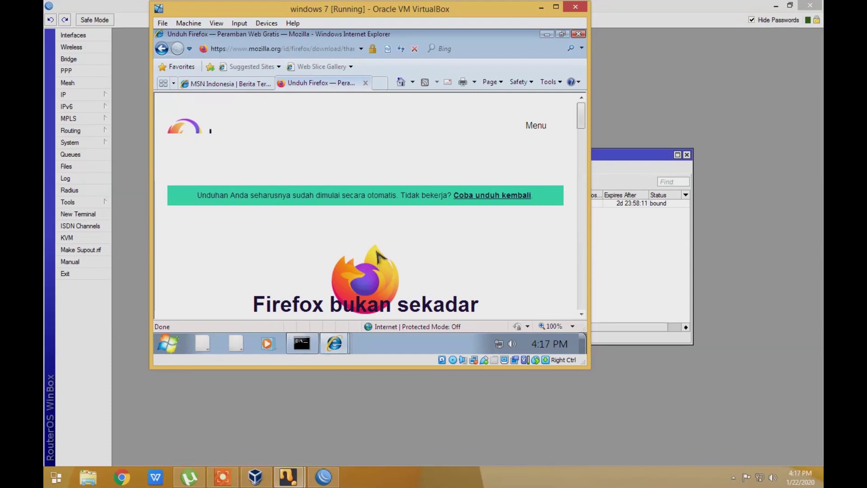
scroll(372, 237, down, 3)
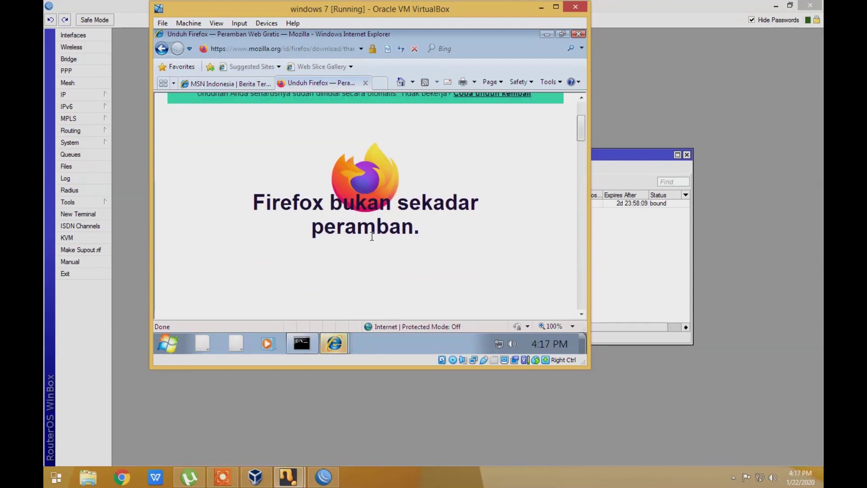
scroll(372, 237, down, 2)
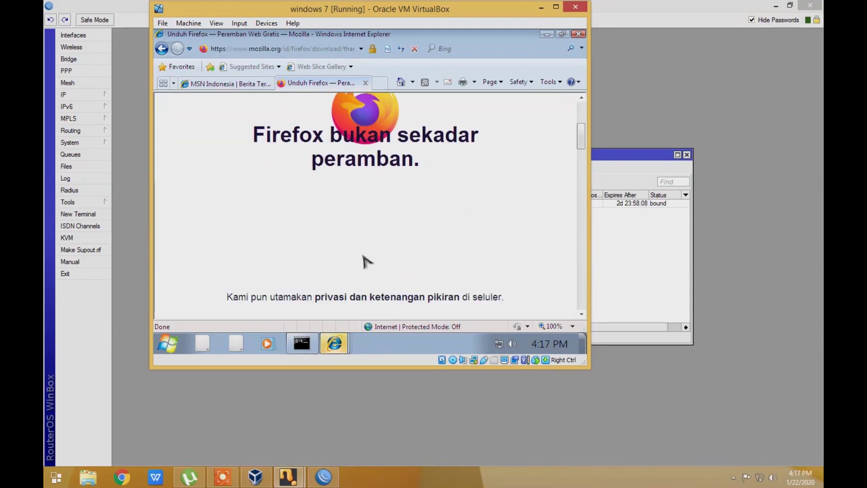
mouse_move(334, 345)
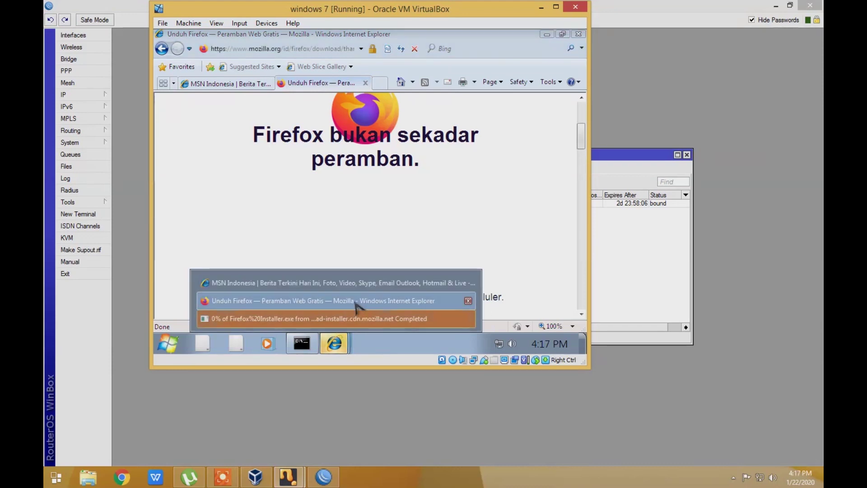
click(355, 318)
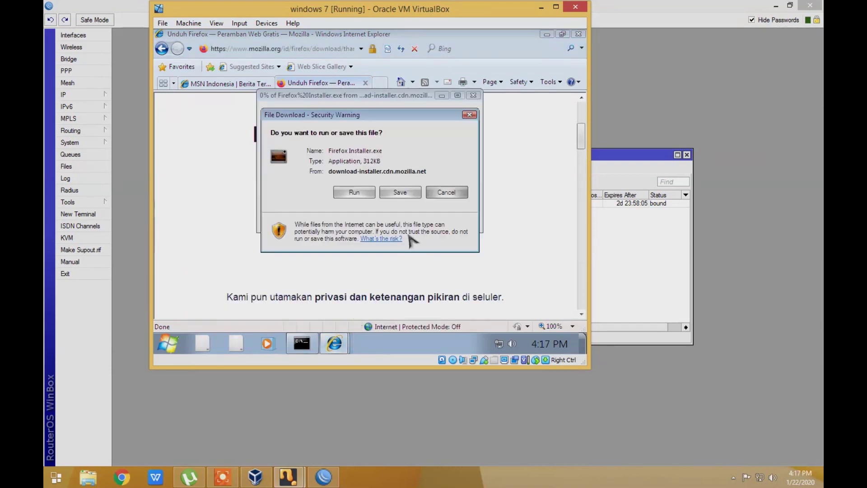
Save Firefox Installer.exe to Downloads and run it
click(396, 193)
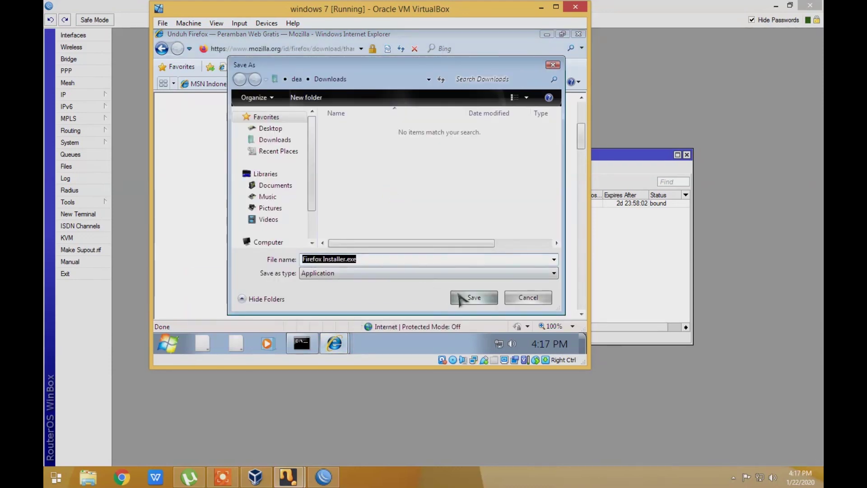
click(473, 297)
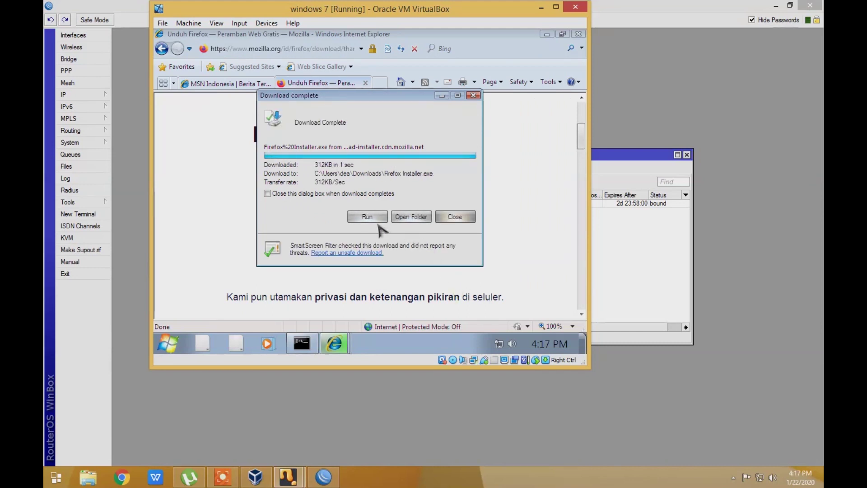
click(367, 217)
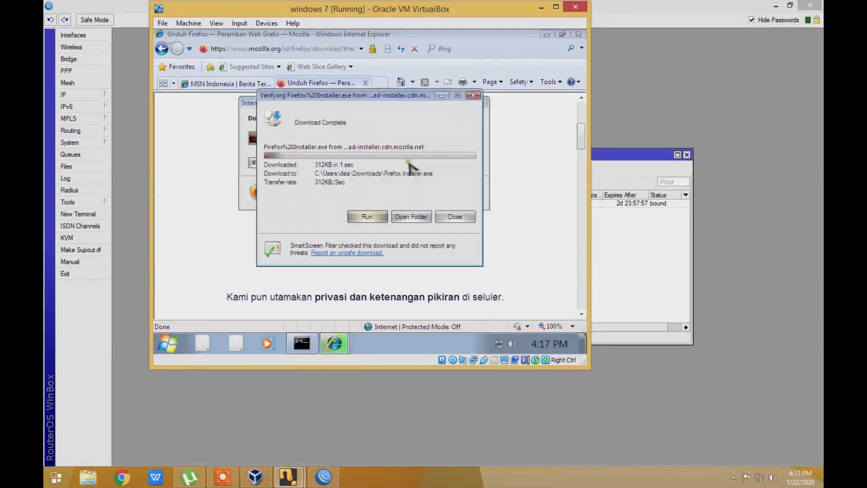
Close Internet Explorer with all its tabs and close the command prompt window
click(578, 38)
click(360, 187)
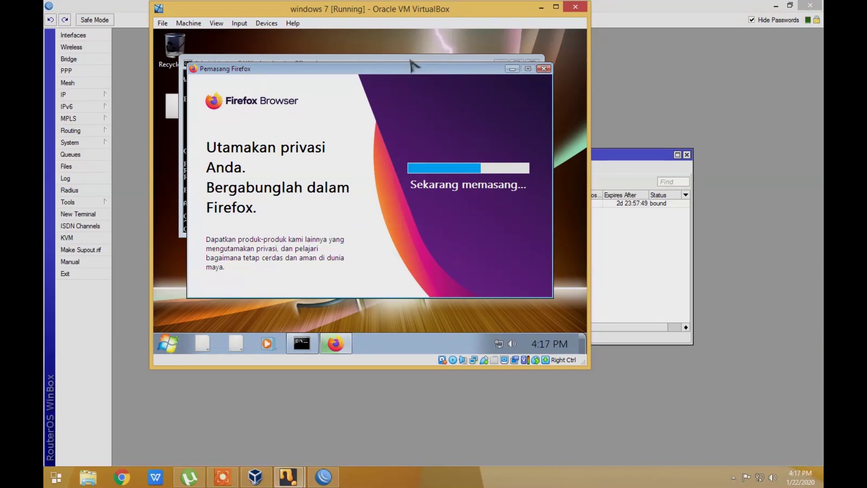
click(410, 60)
click(534, 62)
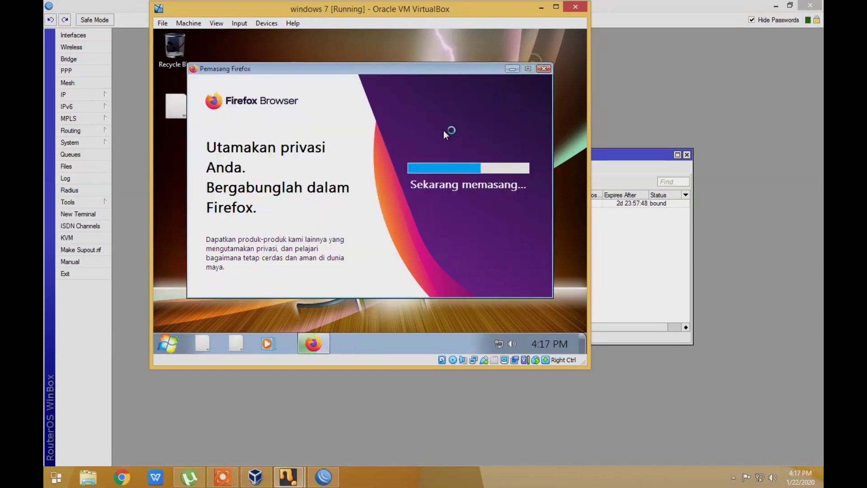